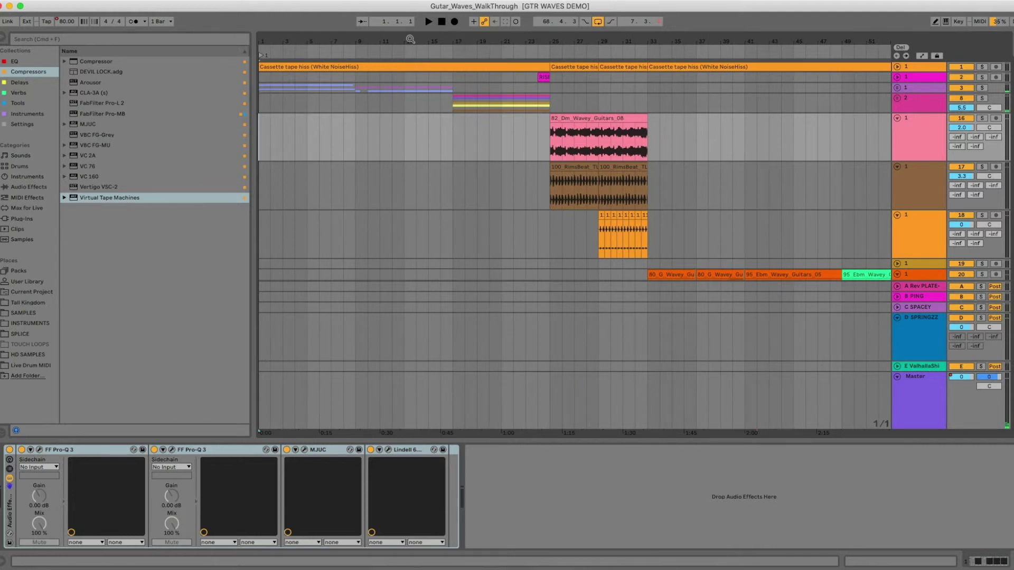
- Examine the drum and guitar clips inside the first group track, and collapse the group again
click(896, 87)
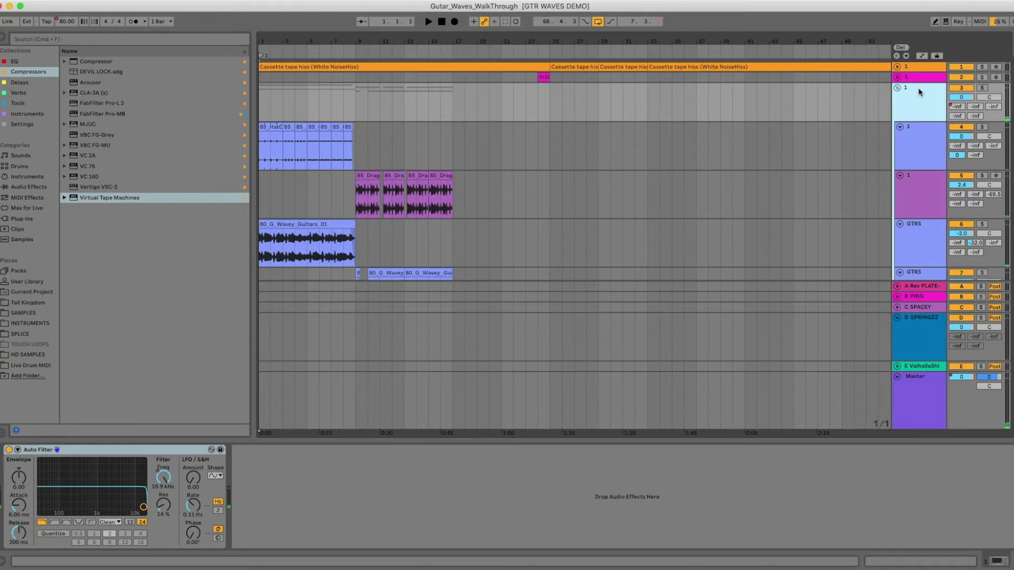
drag(322, 39, 290, 21)
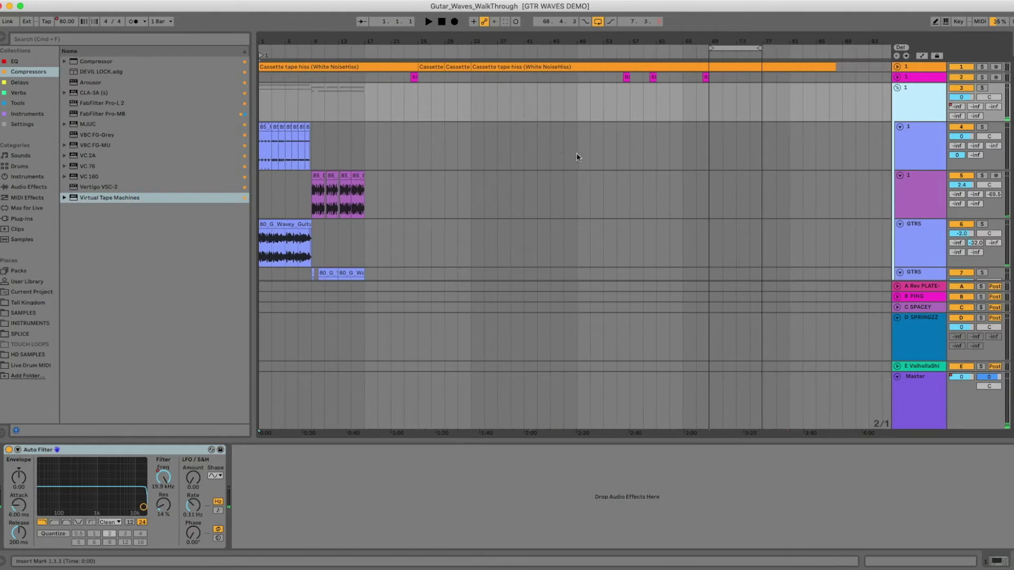
key(super+alt+l)
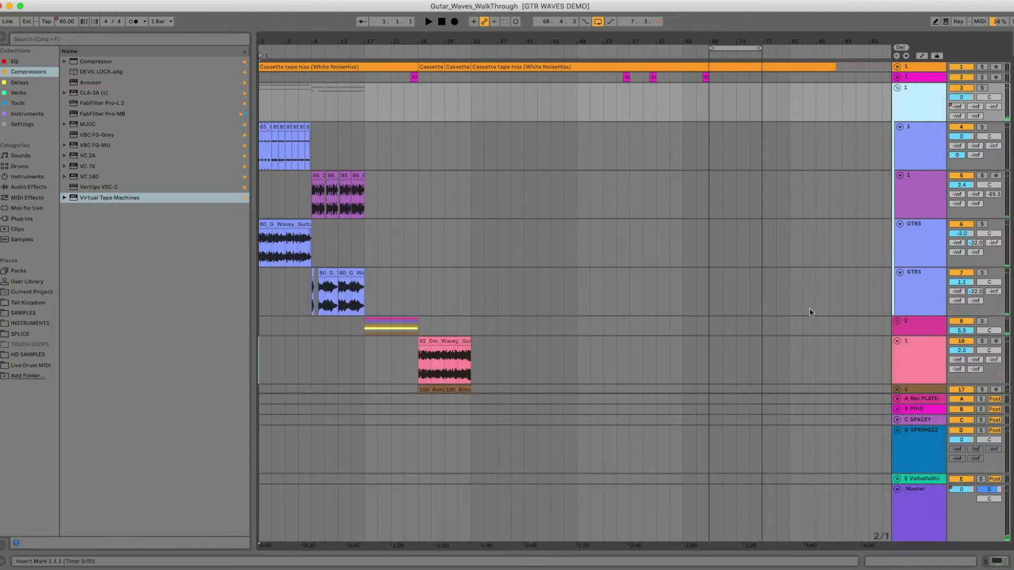
drag(297, 40, 301, 66)
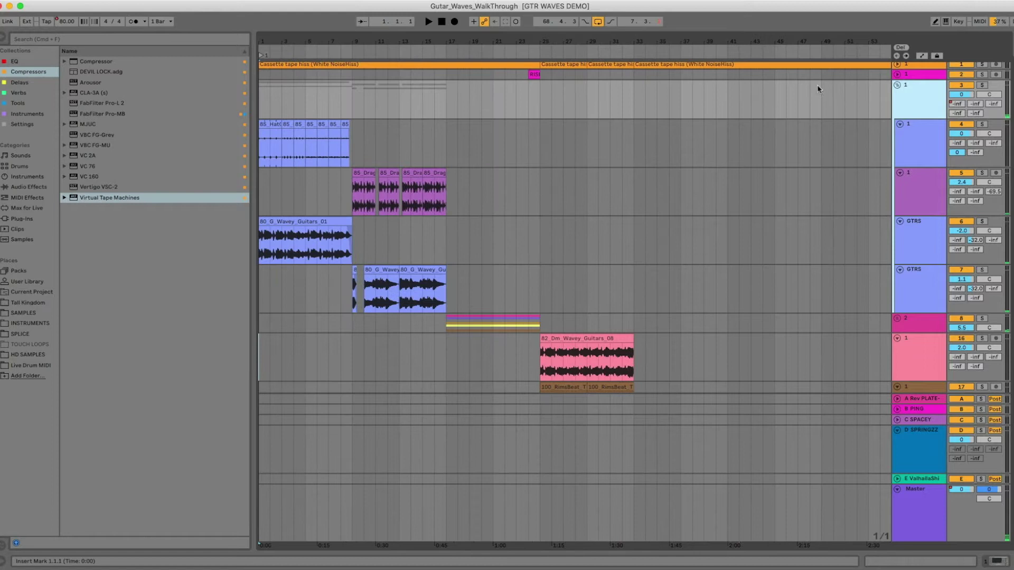
click(897, 85)
- Collapse all the tracks and the SPRINGZZ return, and show the Master track's effect chain
drag(849, 48, 850, 33)
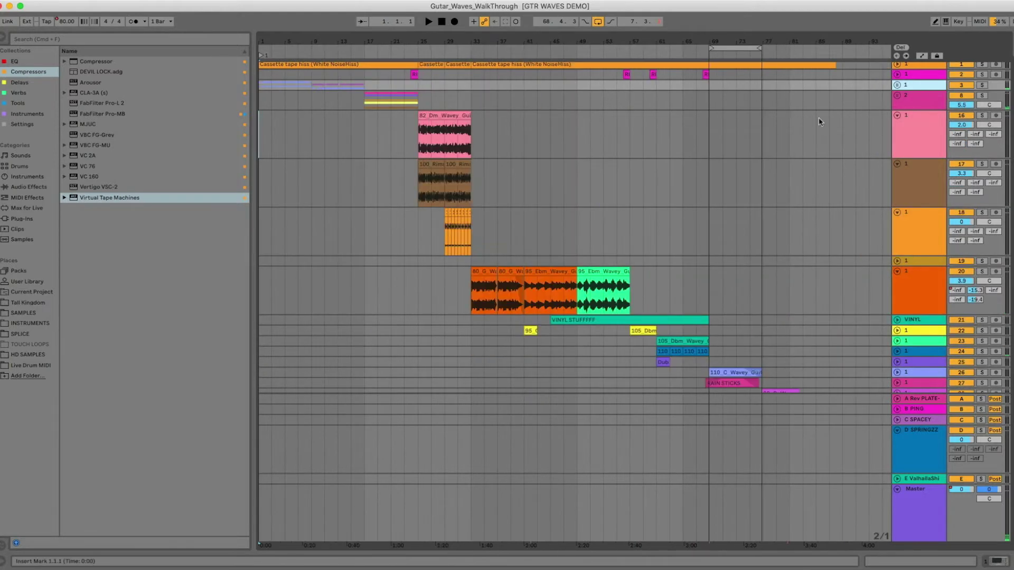
alt+click(897, 115)
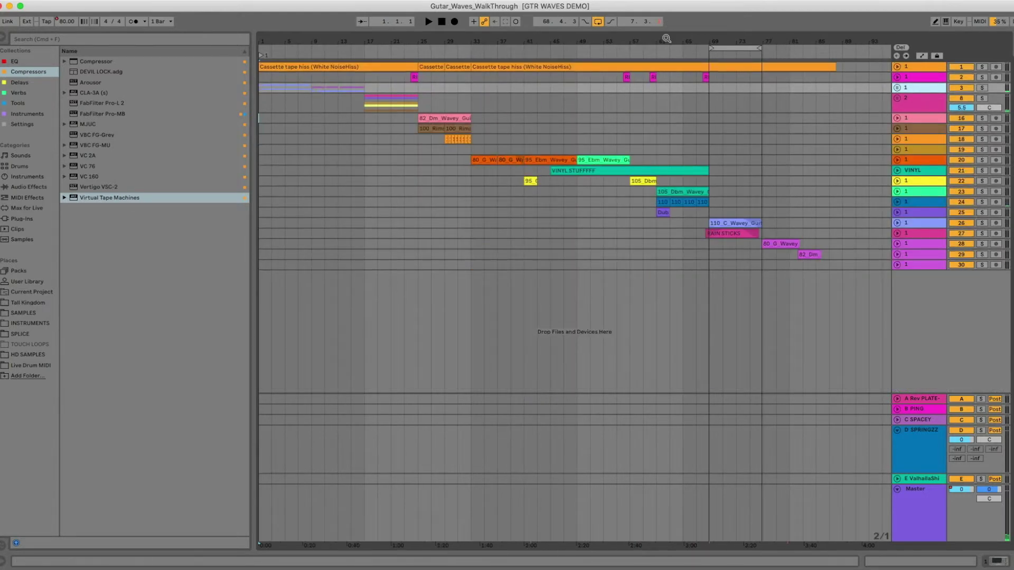
click(897, 430)
double_click(932, 519)
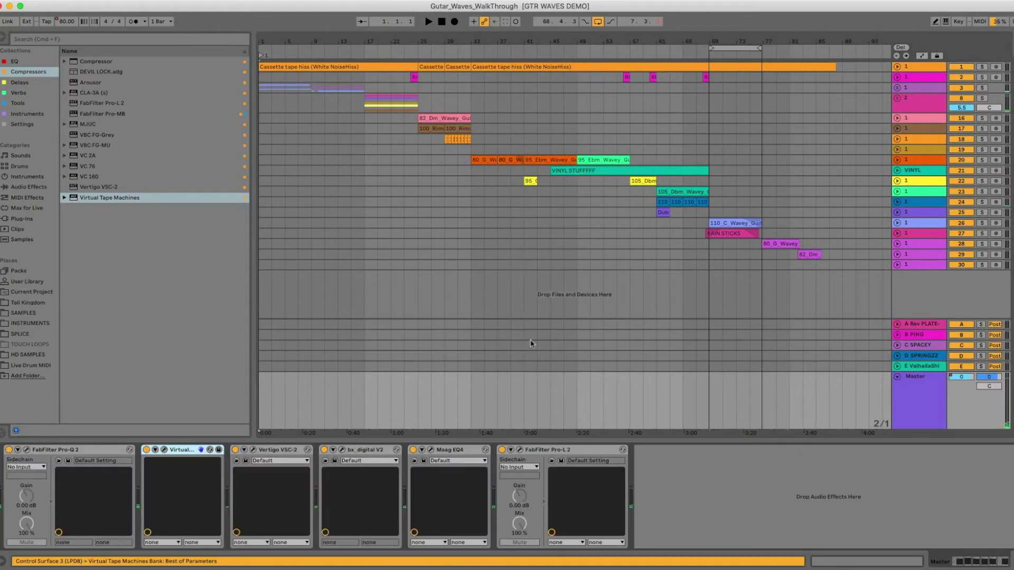
- Inspect the FabFilter Pro-Q 2 low cut and the Virtual Tape Machines settings on the Master track, closing each plug-in window
click(27, 449)
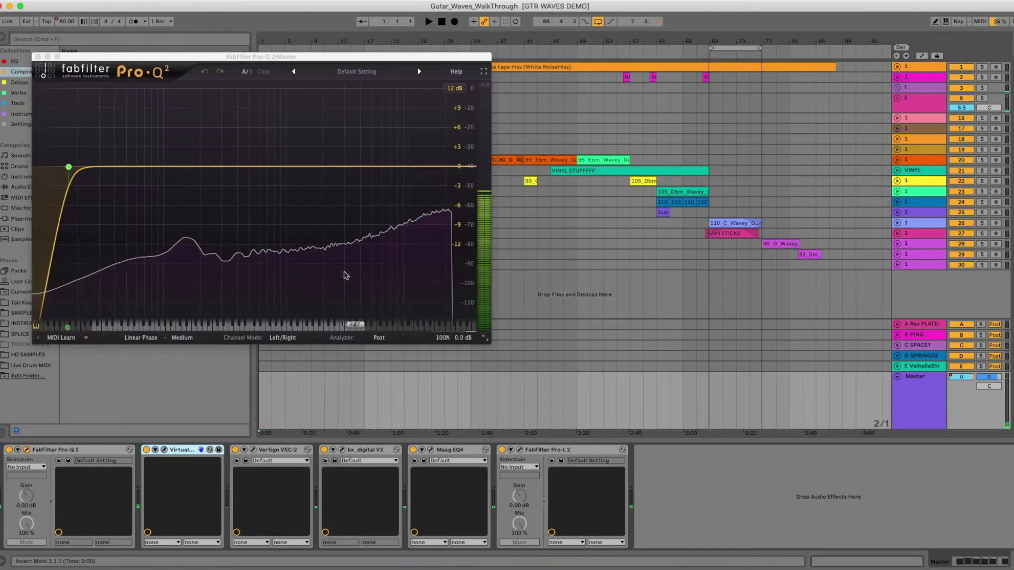
click(38, 57)
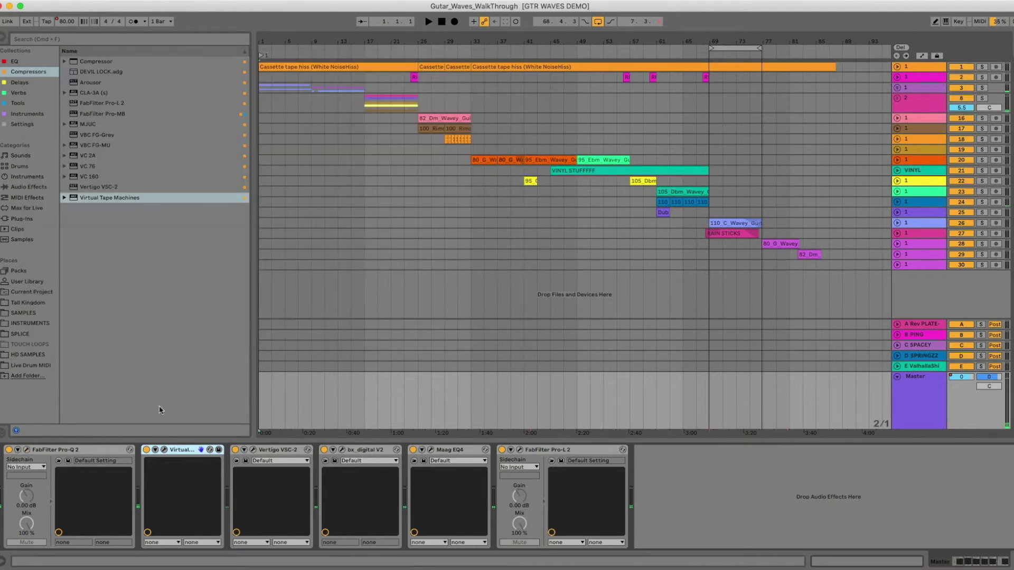
click(165, 451)
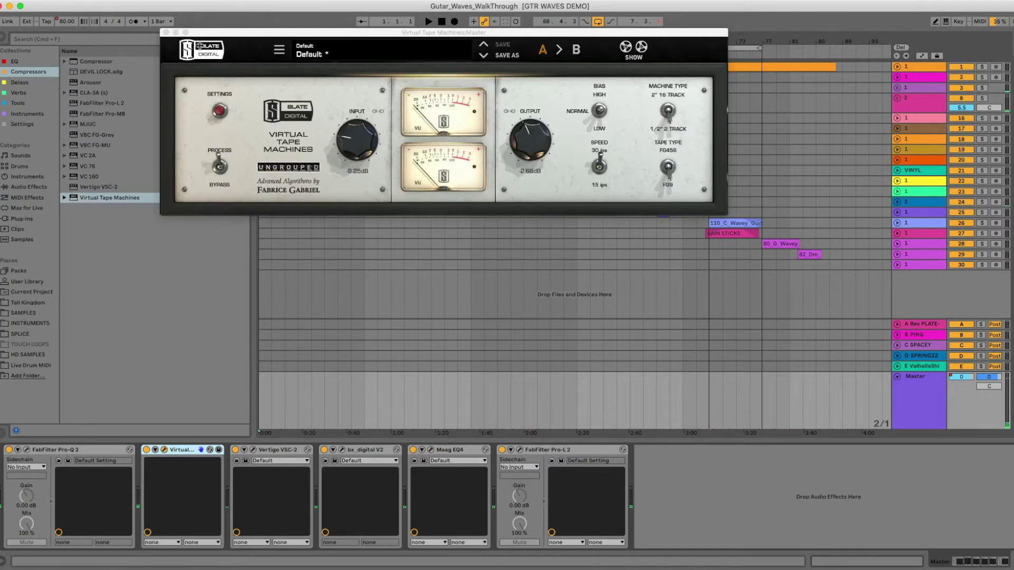
click(166, 33)
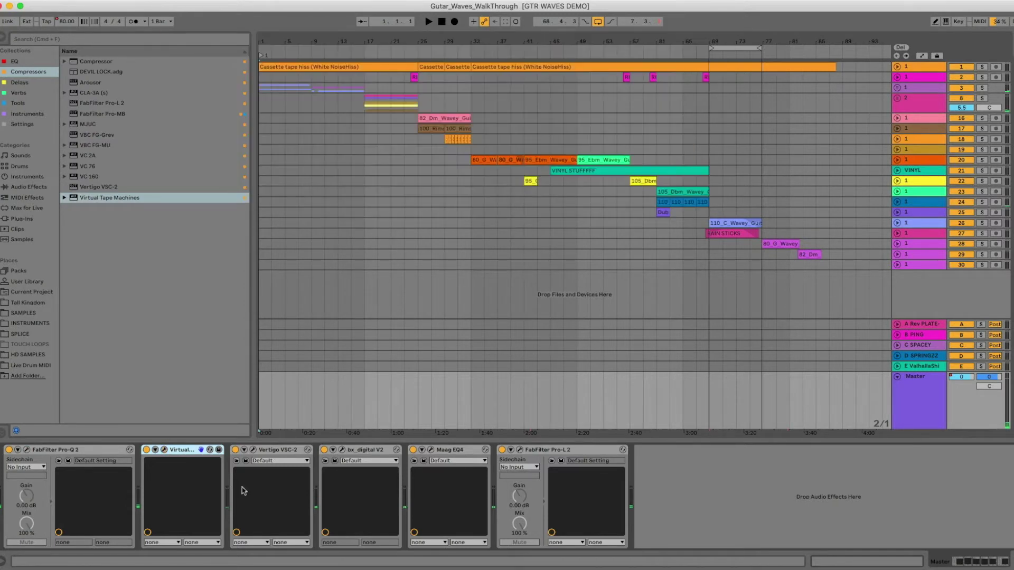
- Inspect the Vertigo VSC-2 compressor on the Master while auditioning the 82_Dm_Wavey_Guitars_08 clip, and close its window
click(253, 450)
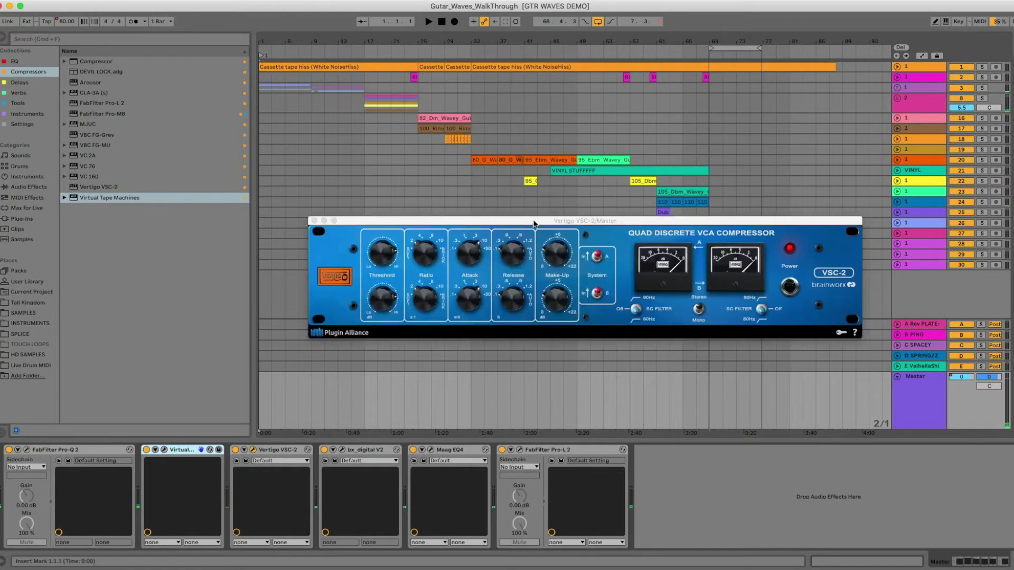
drag(518, 226, 492, 227)
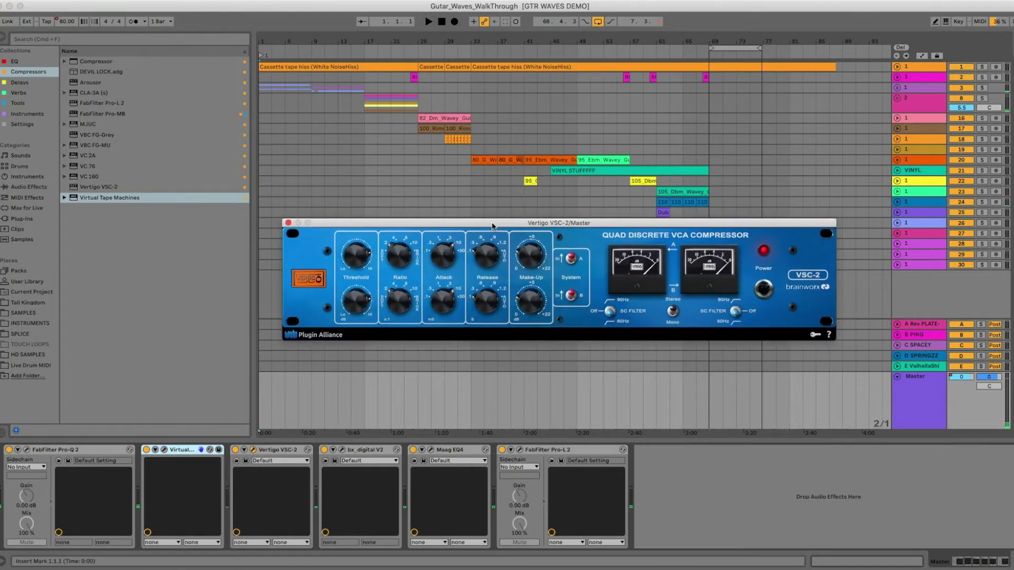
click(446, 131)
key(space)
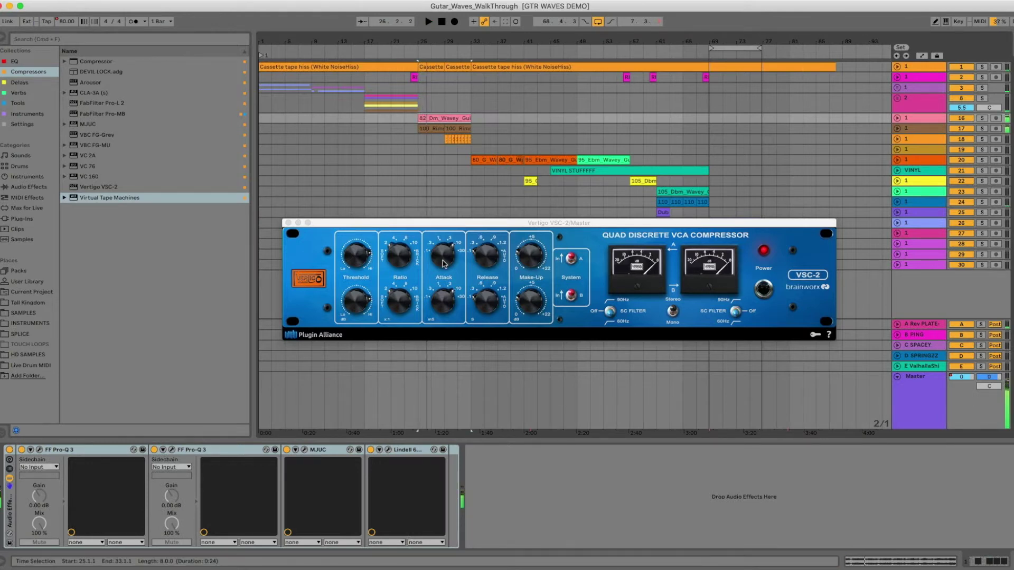
click(288, 223)
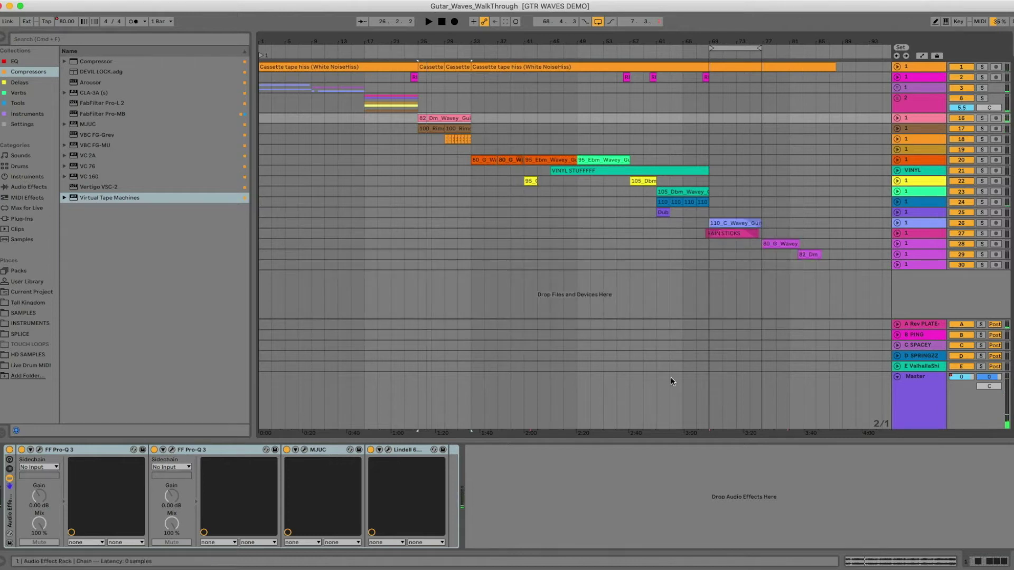
- Reopen the Master's effect chain and inspect the Maag EQ4 settings, closing its window when done
click(945, 419)
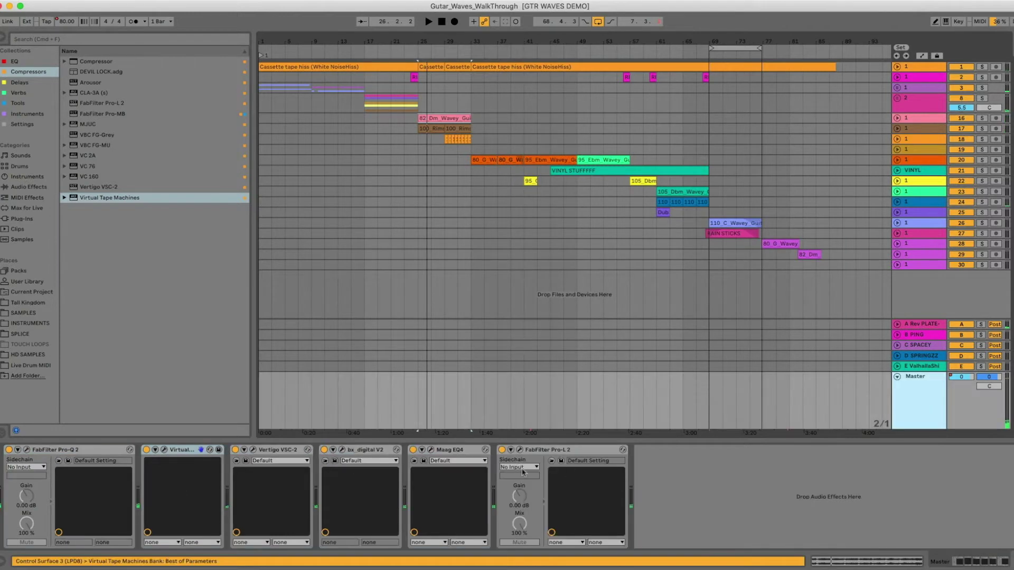
click(431, 450)
drag(267, 33, 464, 97)
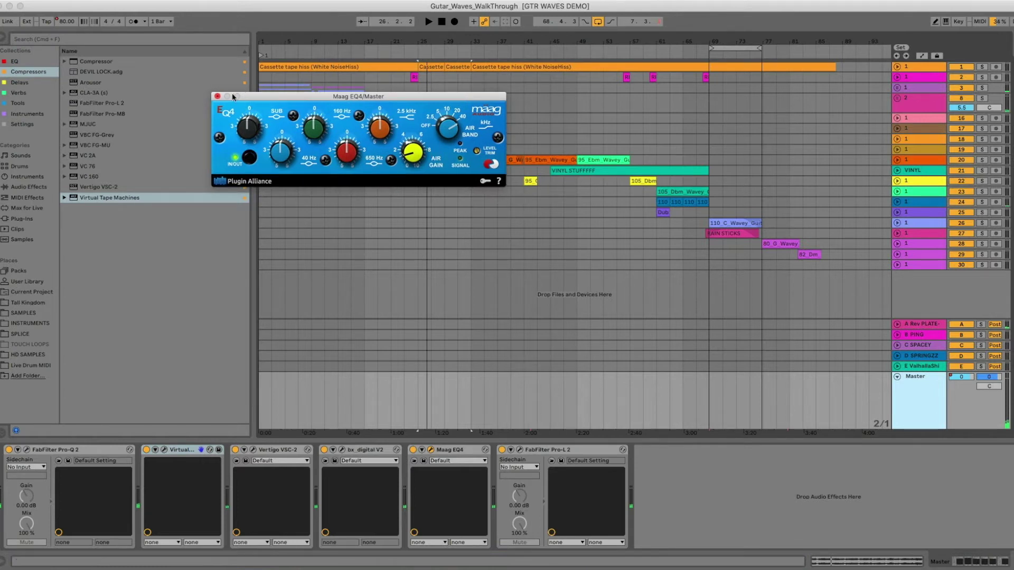
click(219, 99)
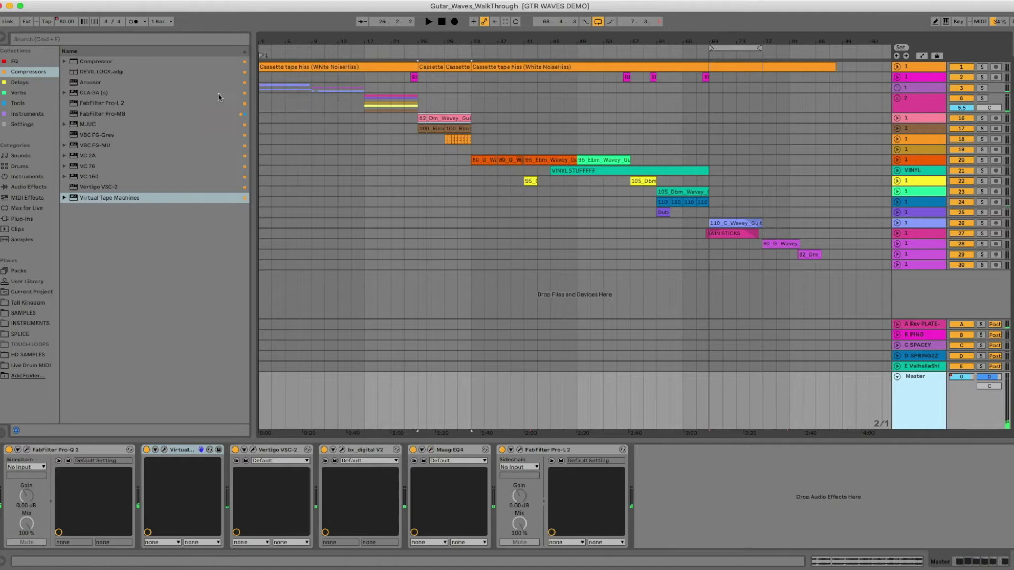
- Check the Master's FabFilter Pro-L 2 limiting while playing the arrangement, including from bar 19, and close the limiter window
click(519, 450)
key(space)
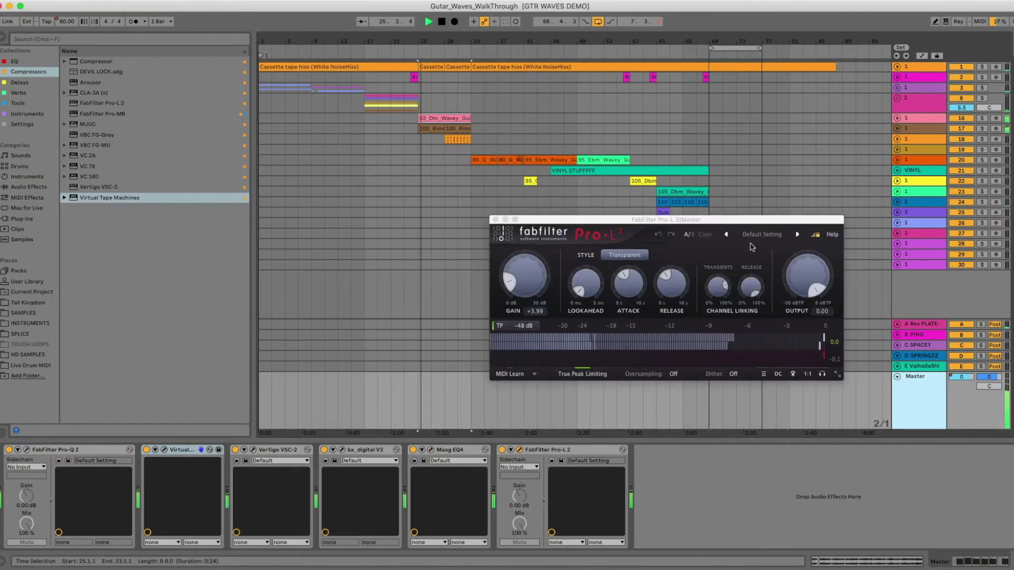
click(380, 128)
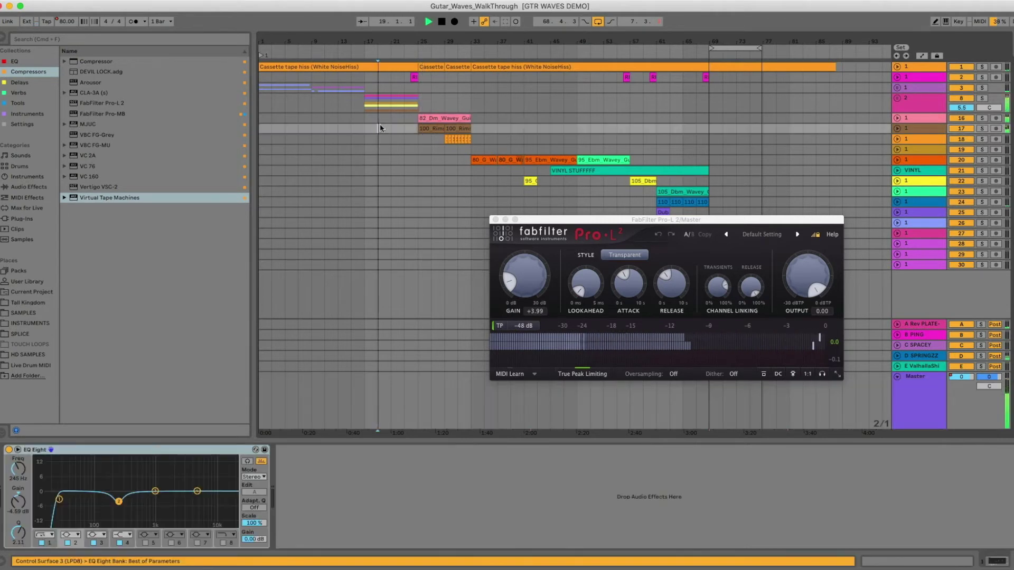
key(space)
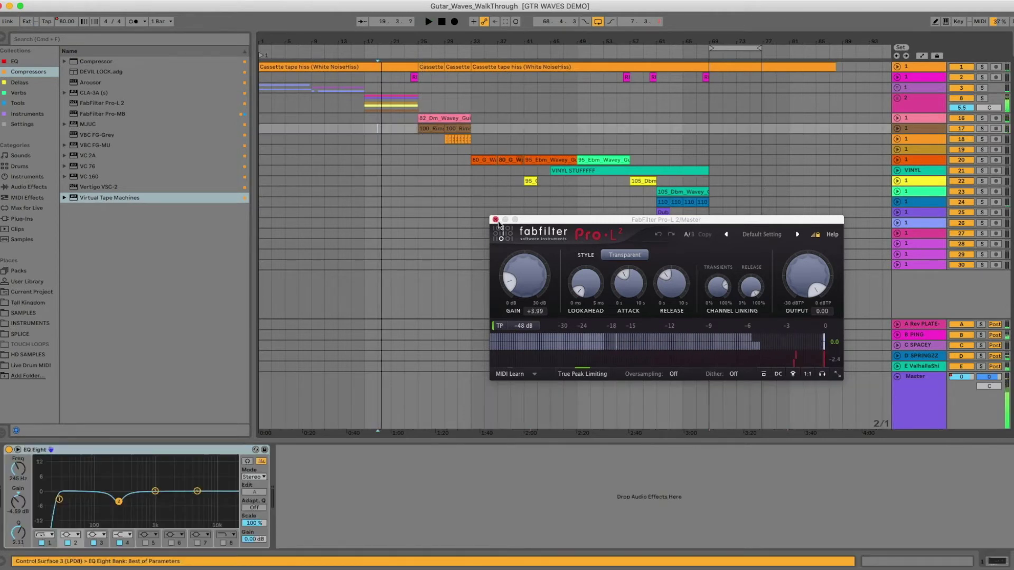
click(495, 220)
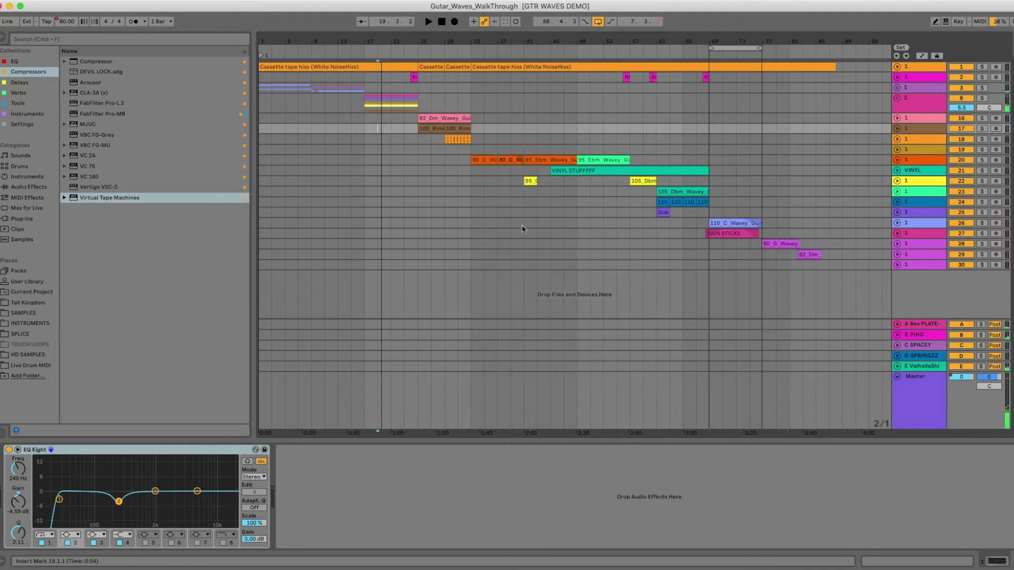
- Extend the arrangement loop to start at bar 1 and span 90 bars
key(plus)
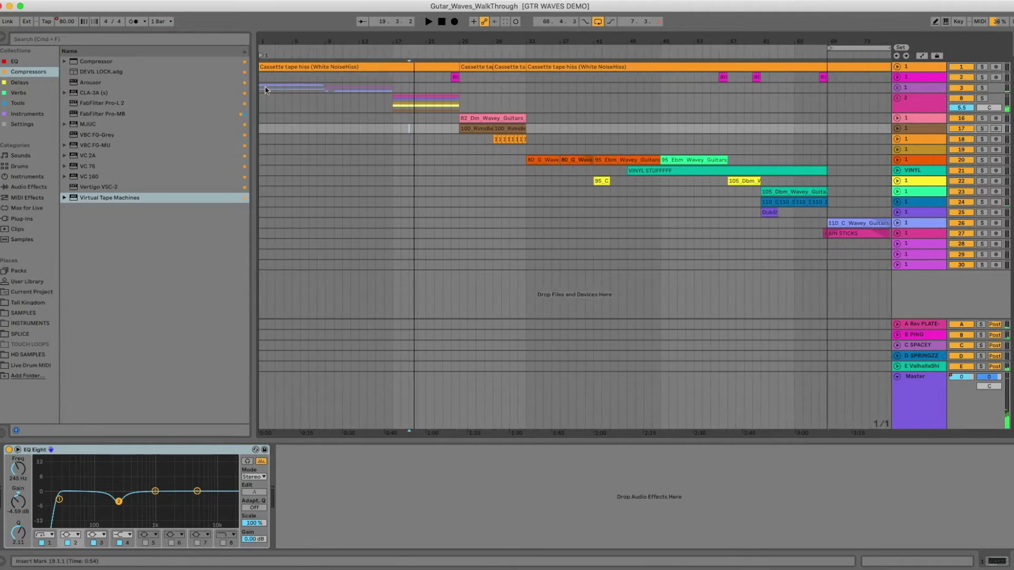
click(261, 89)
key(minus)
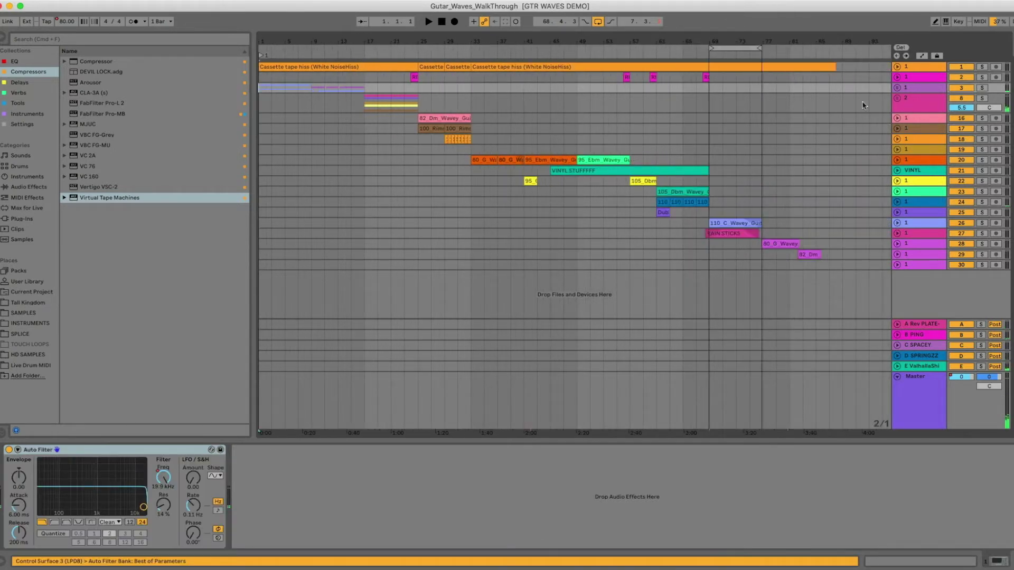
drag(710, 46, 259, 48)
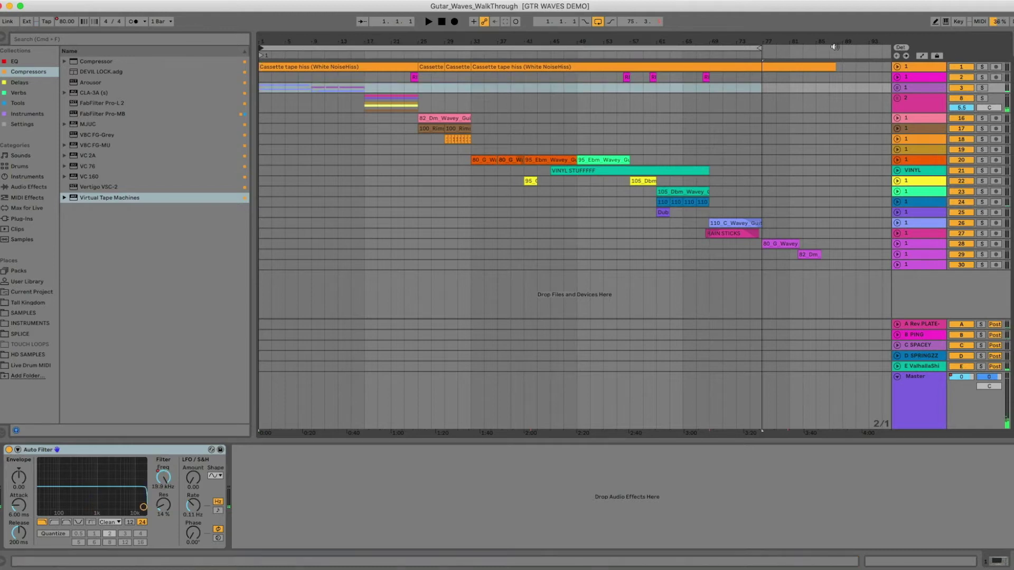
drag(764, 51, 853, 48)
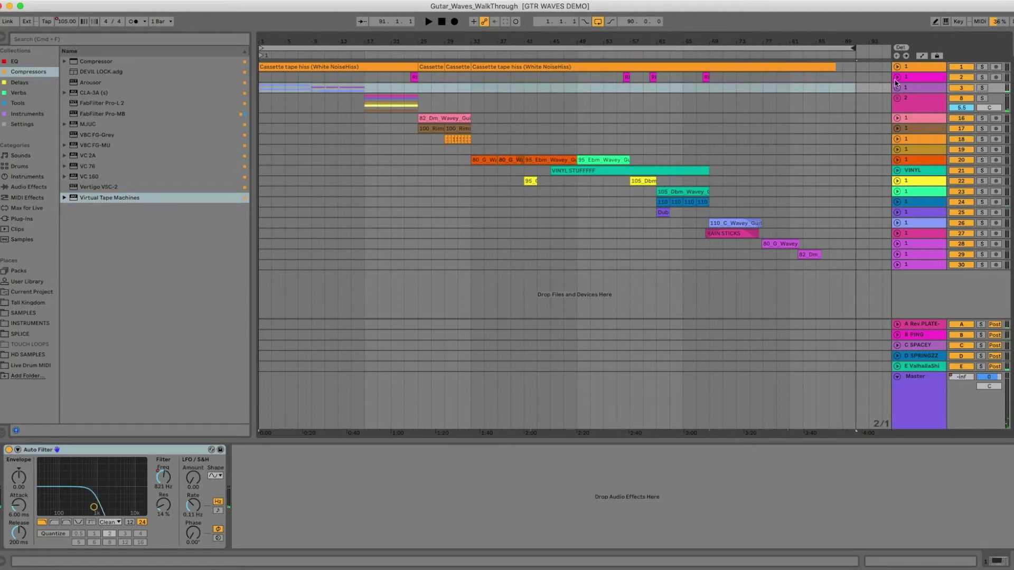
- Expand the first group track, select the 80_G_Wavey_Guitars_01 clip and solo its GTRS track
click(896, 88)
key(plus)
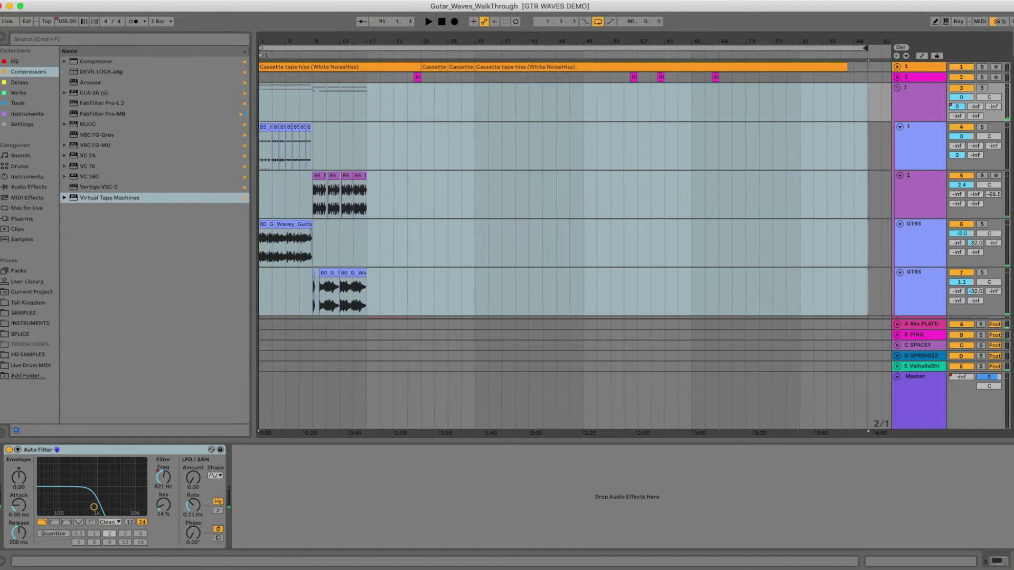
click(662, 190)
scroll(528, 201, down, 1)
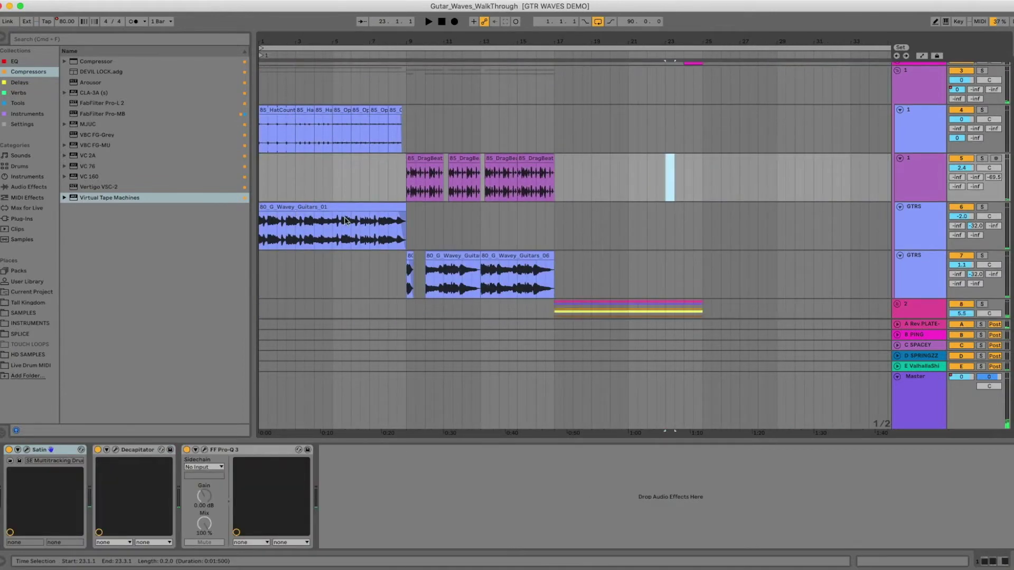
click(316, 205)
click(982, 207)
- Audition the soloed guitar clip and loop its 8-bar length
key(space)
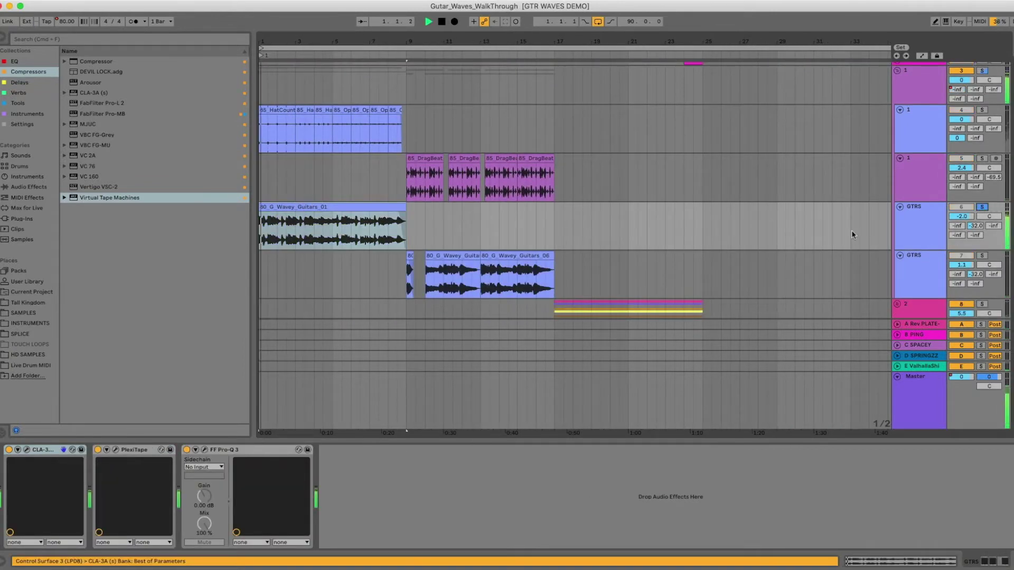
click(910, 217)
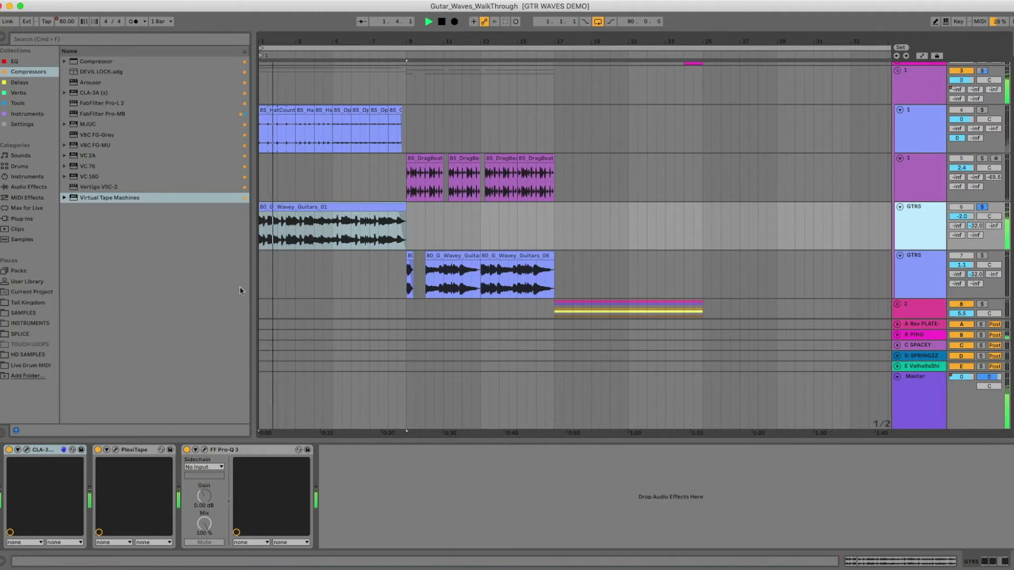
drag(328, 42, 355, 64)
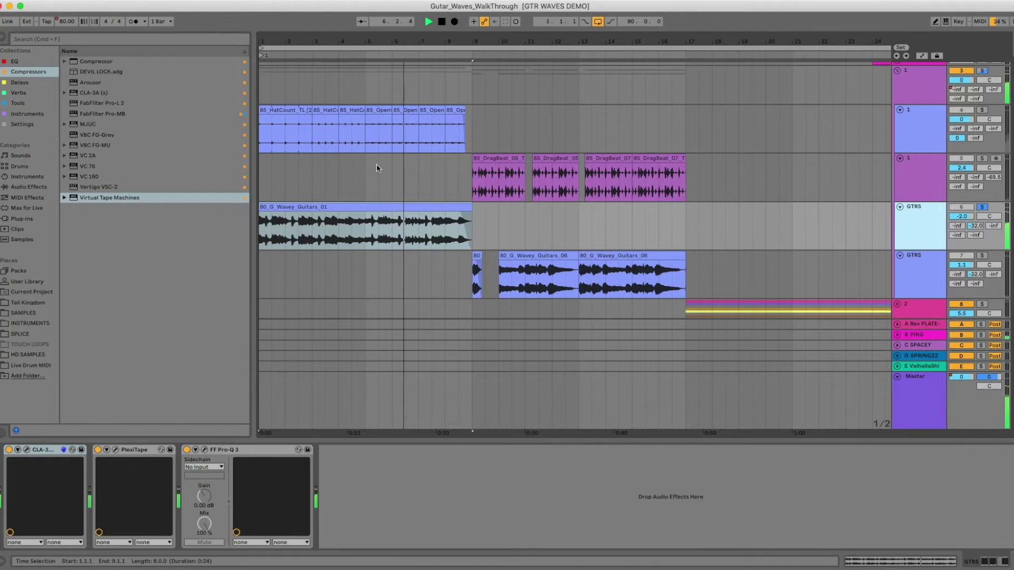
key(space)
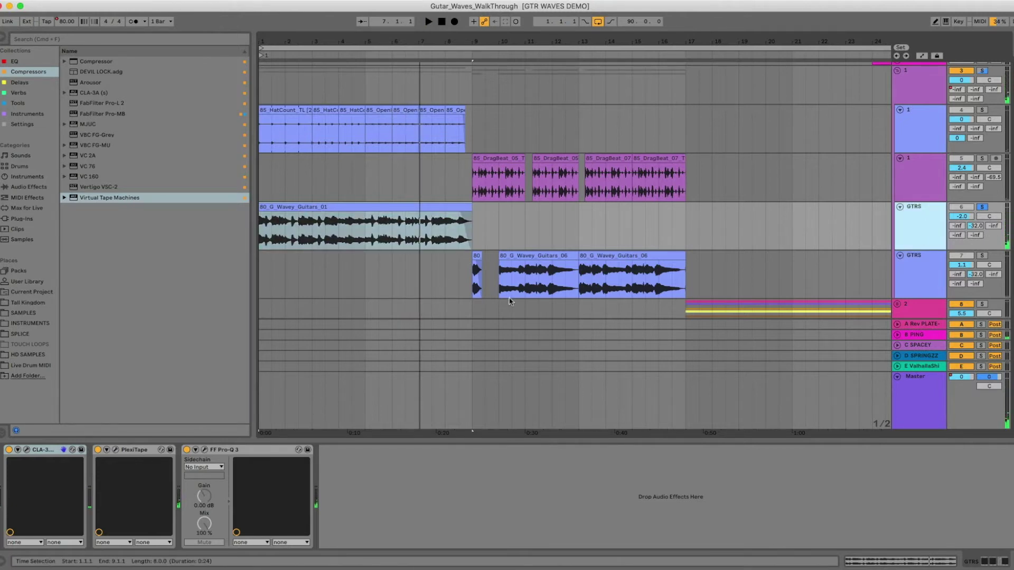
key(super+l)
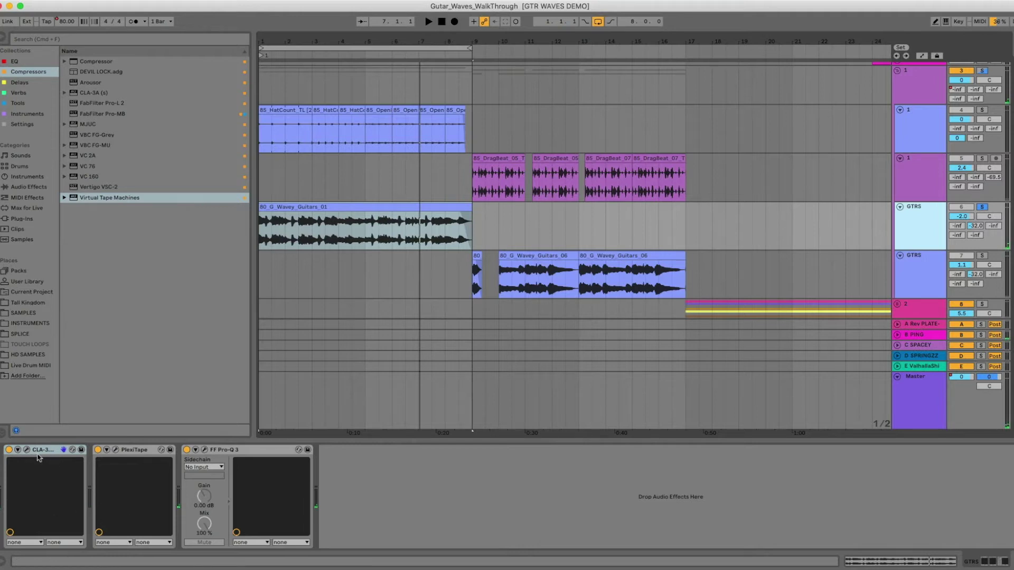
- Bypass PlexiTape and FF Pro-Q 3 on the soloed guitar track, and audition the CLA-3A compressor with its window open
click(187, 449)
click(98, 449)
click(8, 449)
click(27, 449)
click(8, 449)
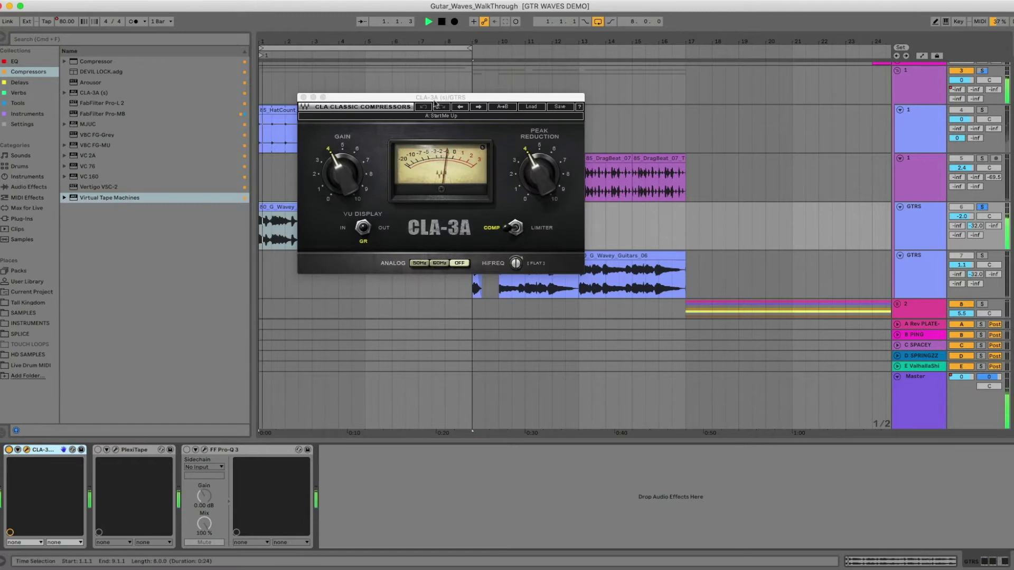
drag(430, 101, 651, 92)
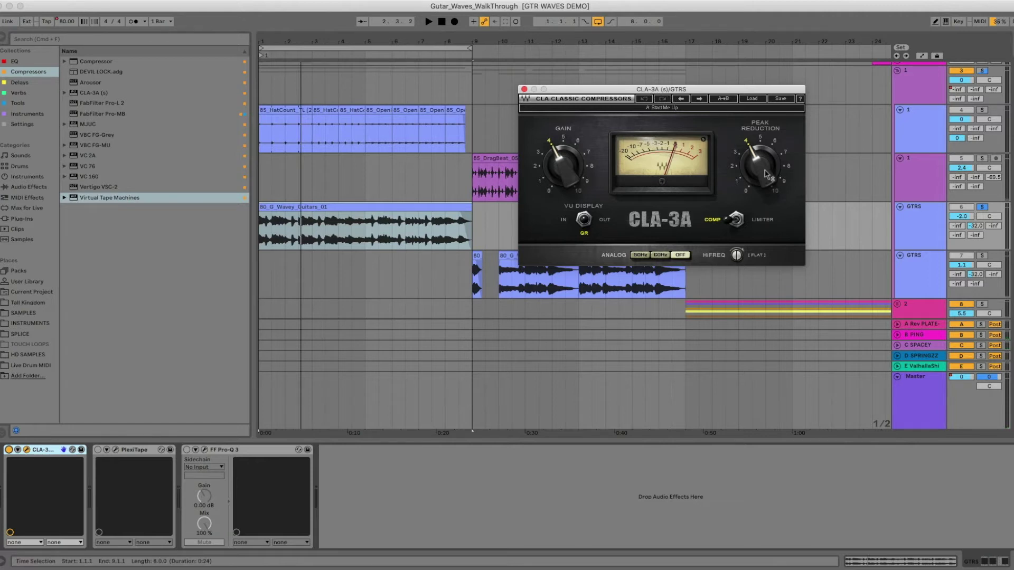
- Close the CLA-3A window, then re-enable PlexiTape on the soloed guitar track with its window open
mouse_move(765, 173)
drag(293, 43, 306, 43)
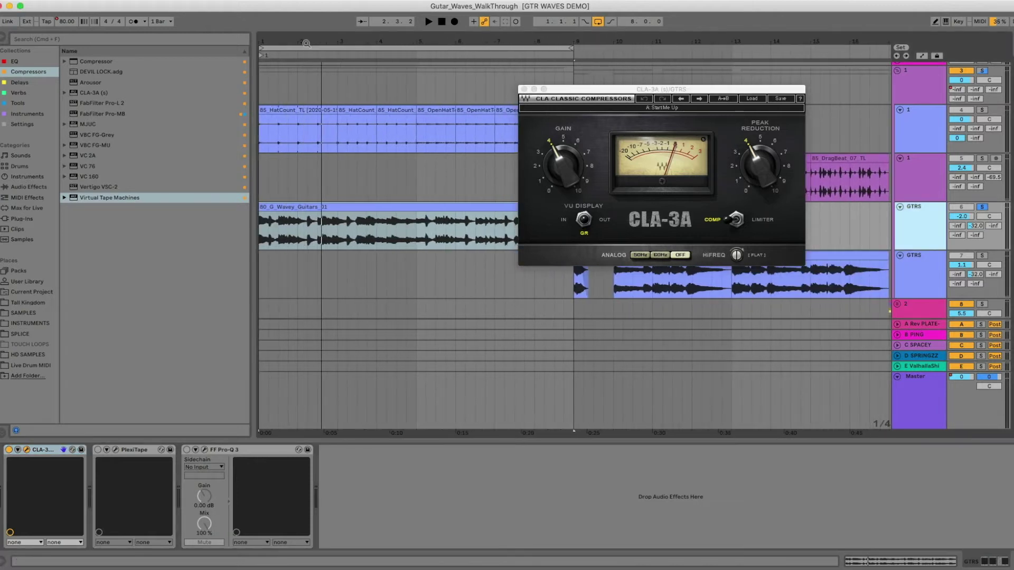
click(524, 89)
click(97, 449)
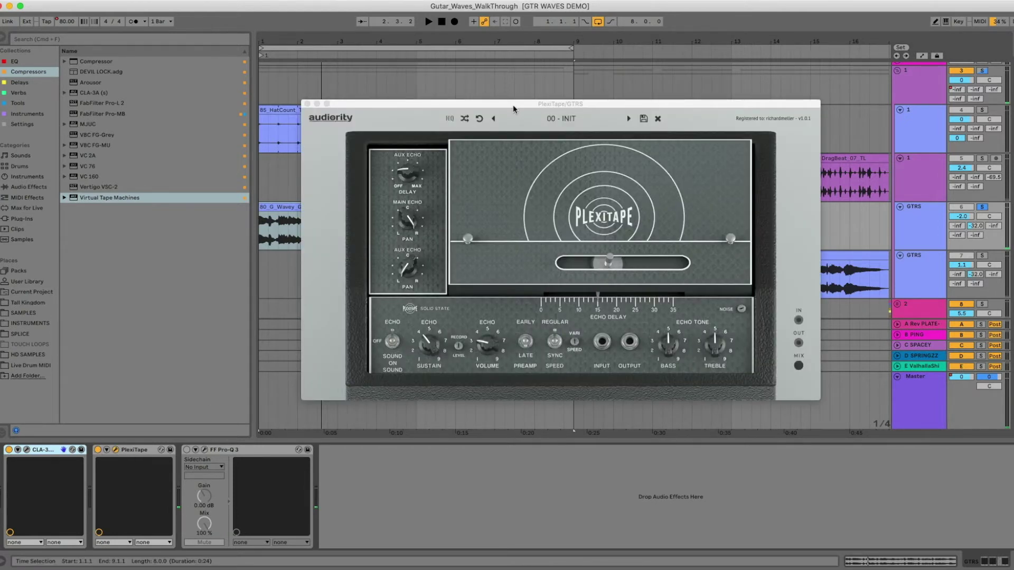
drag(513, 104, 470, 96)
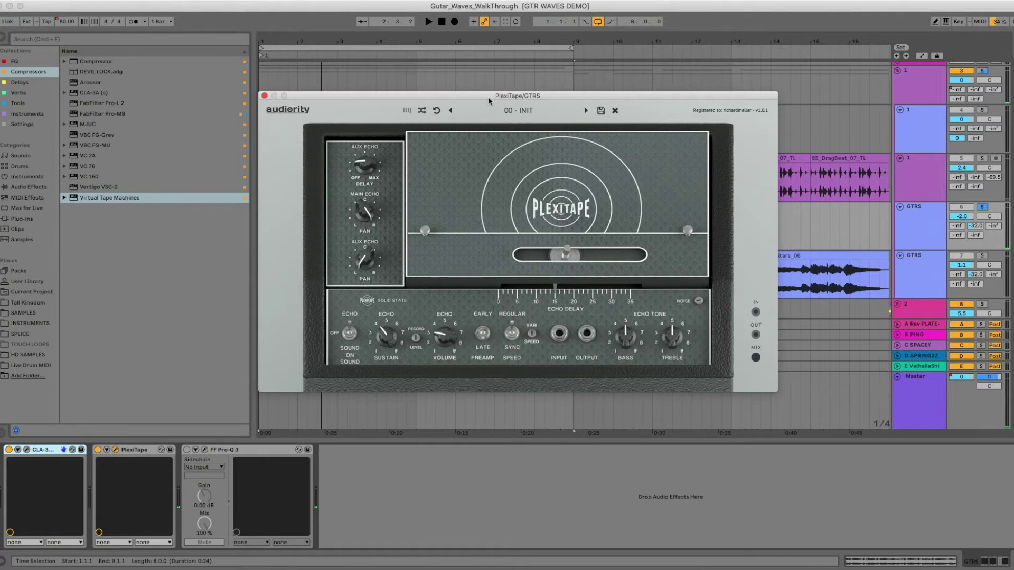
- Play the guitar loop to audition PlexiTape, then close its window
key(space)
drag(489, 101, 511, 110)
click(96, 453)
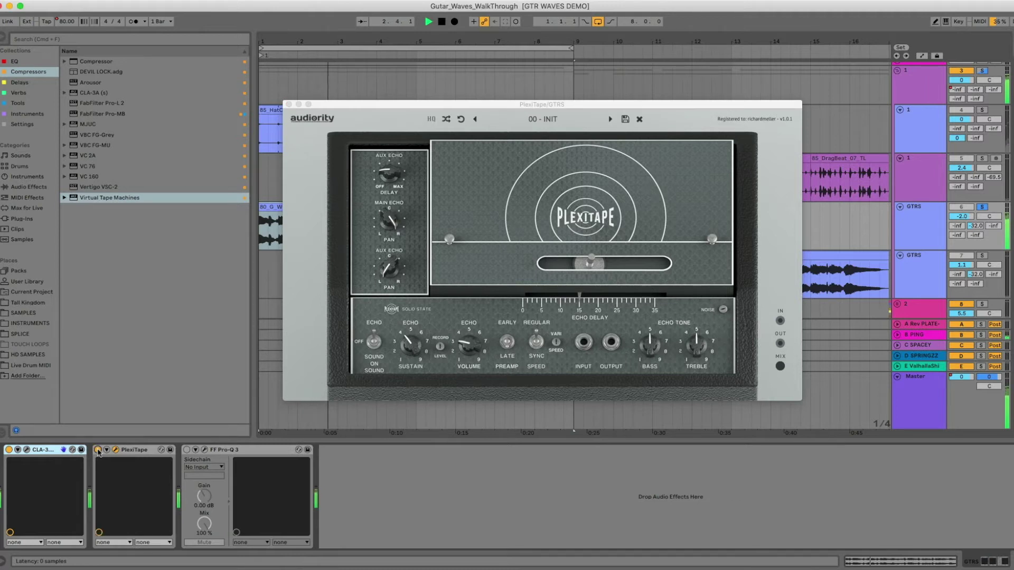
click(289, 104)
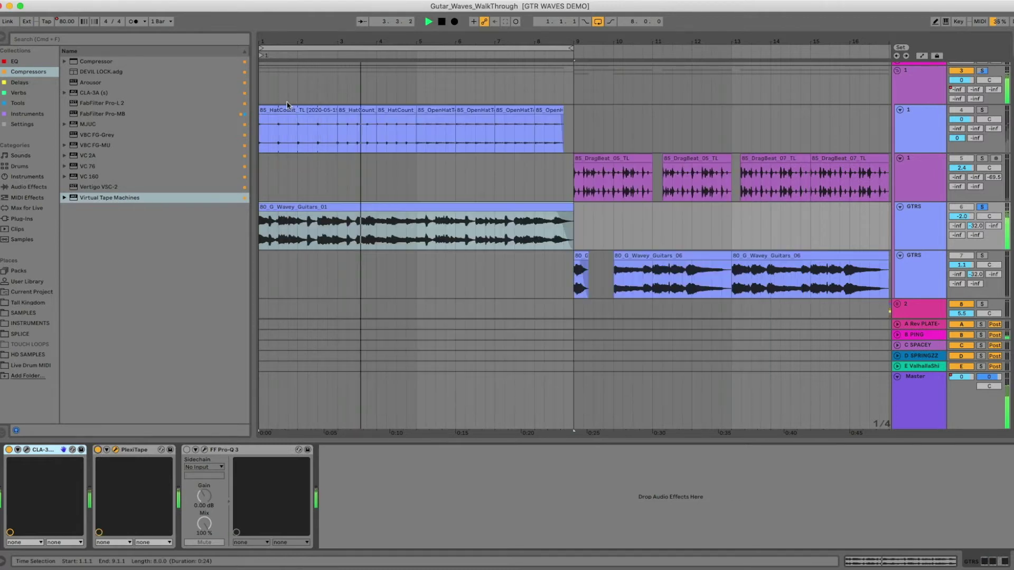
- Re-enable FF Pro-Q 3 on the soloed guitar track and open its window to examine the EQ curve
click(204, 449)
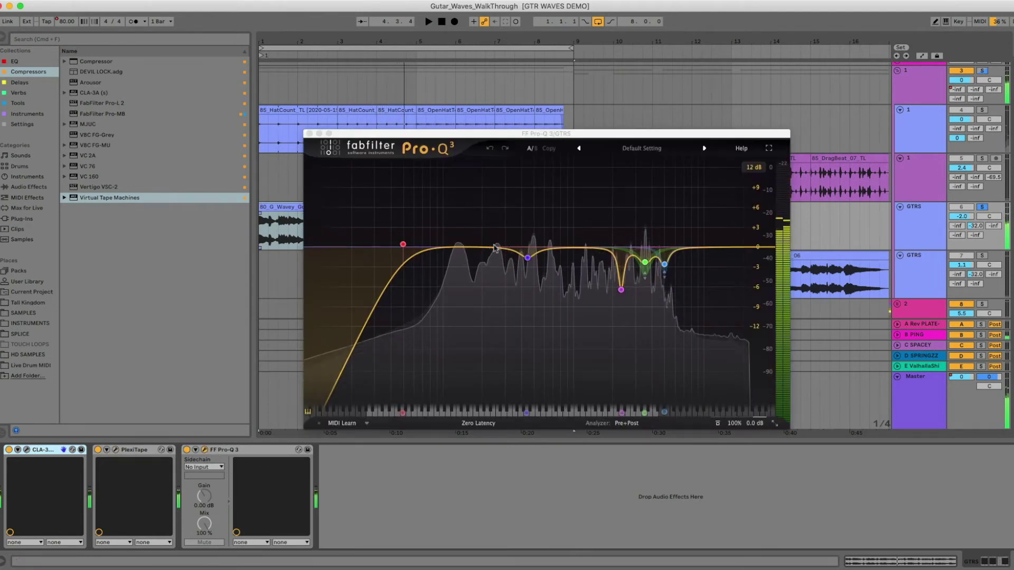
drag(527, 136, 490, 154)
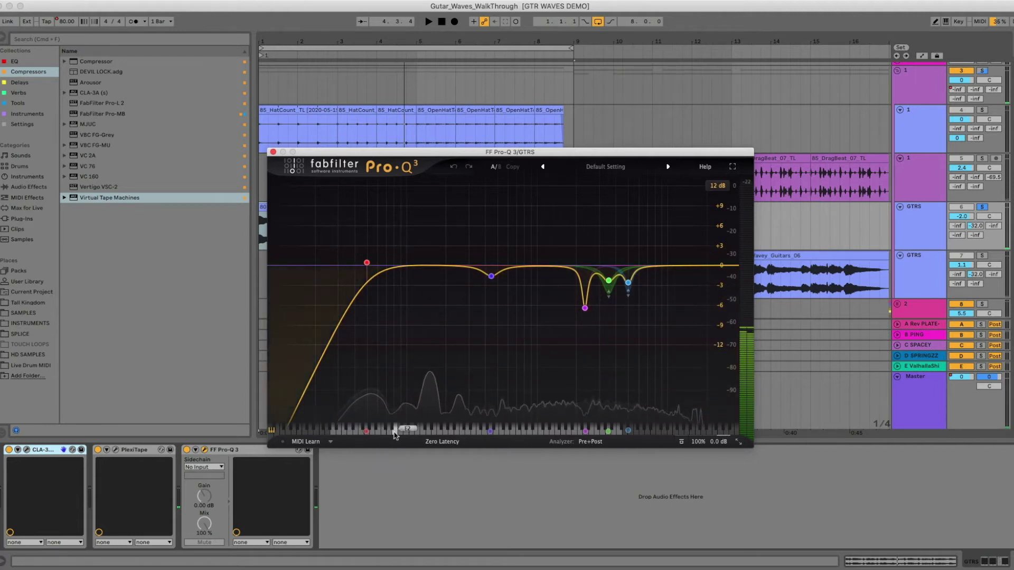
drag(393, 434, 399, 406)
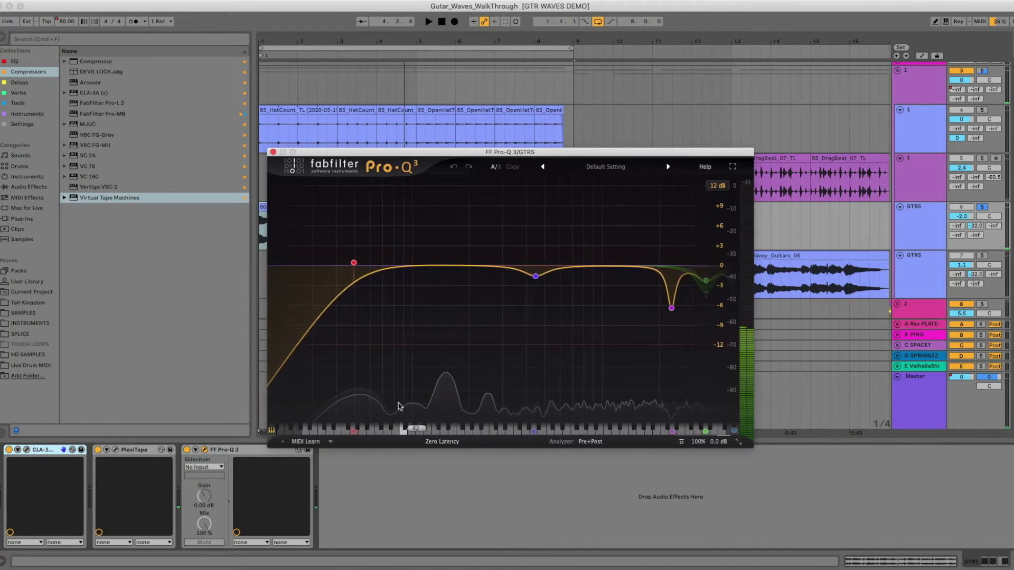
click(402, 267)
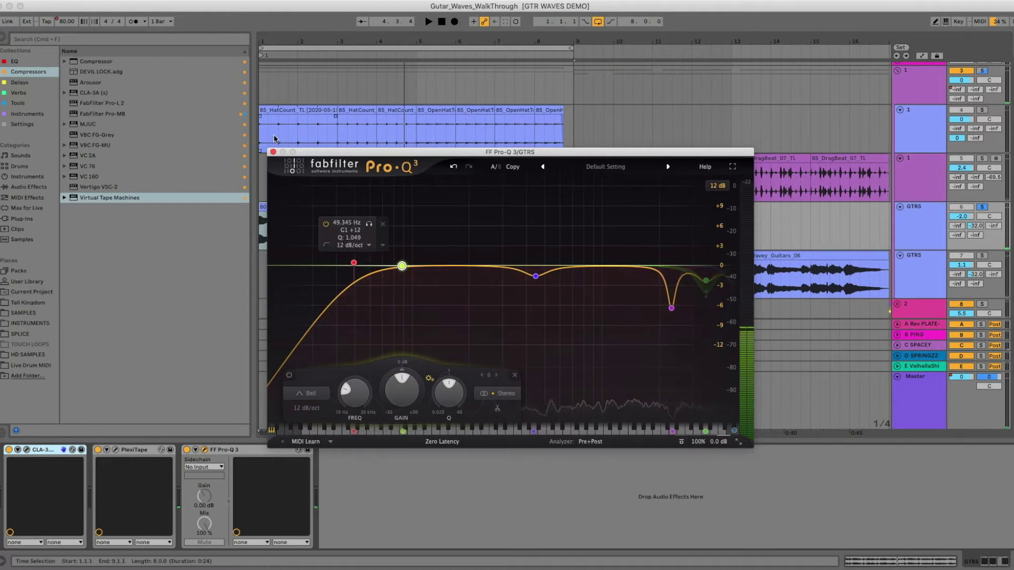
mouse_move(536, 277)
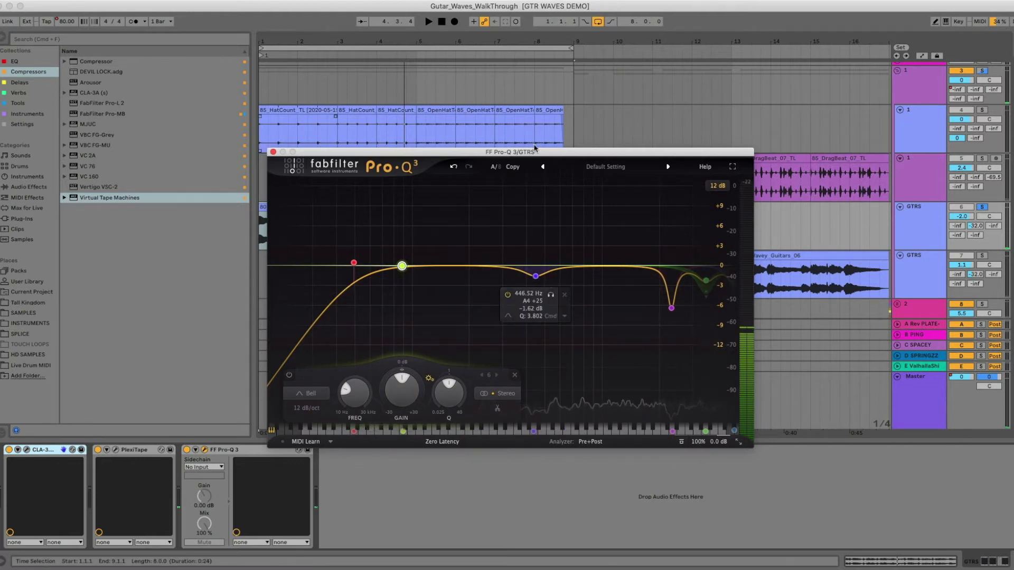
drag(516, 152, 484, 126)
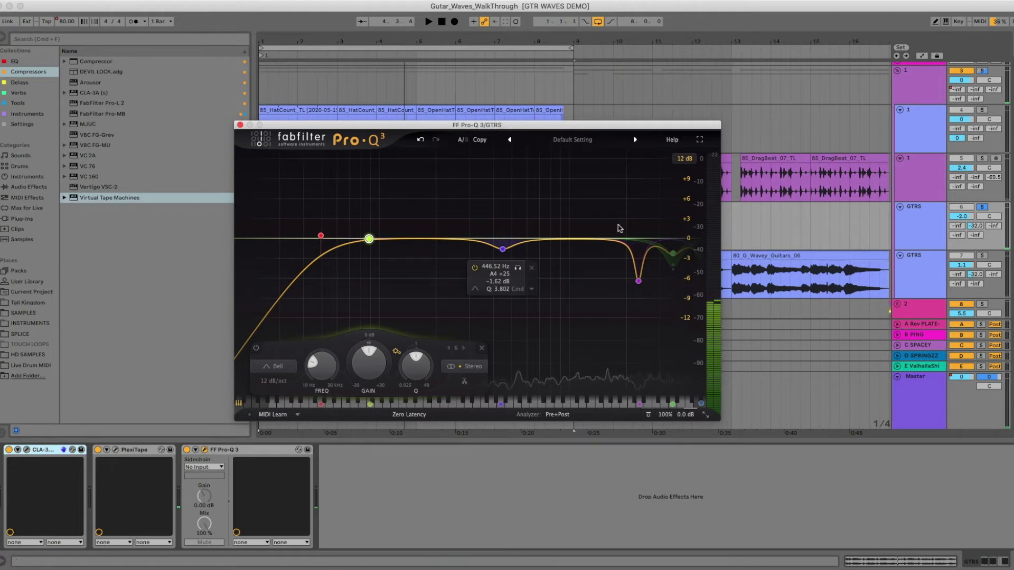
key(space)
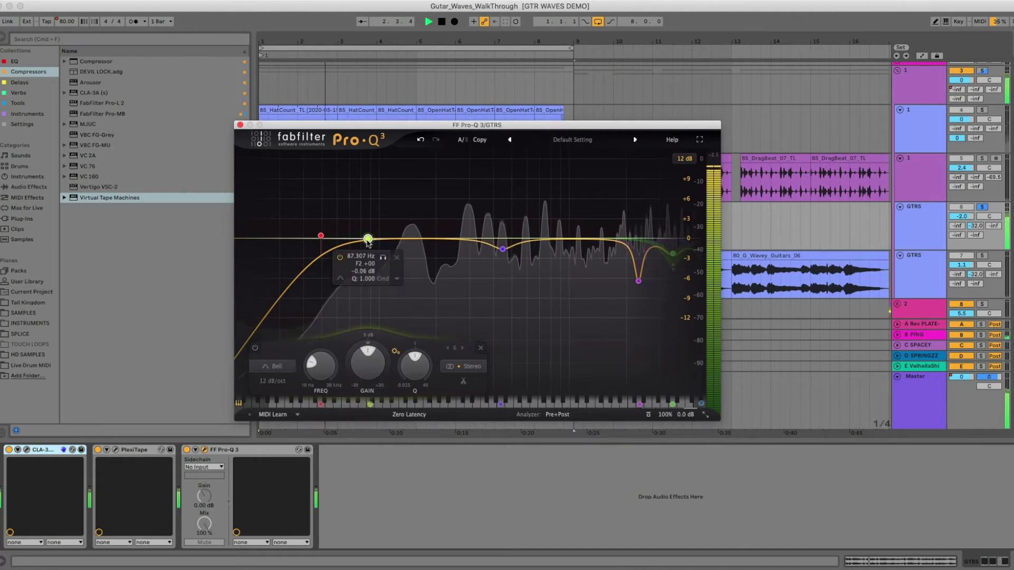
right_click(367, 240)
click(391, 335)
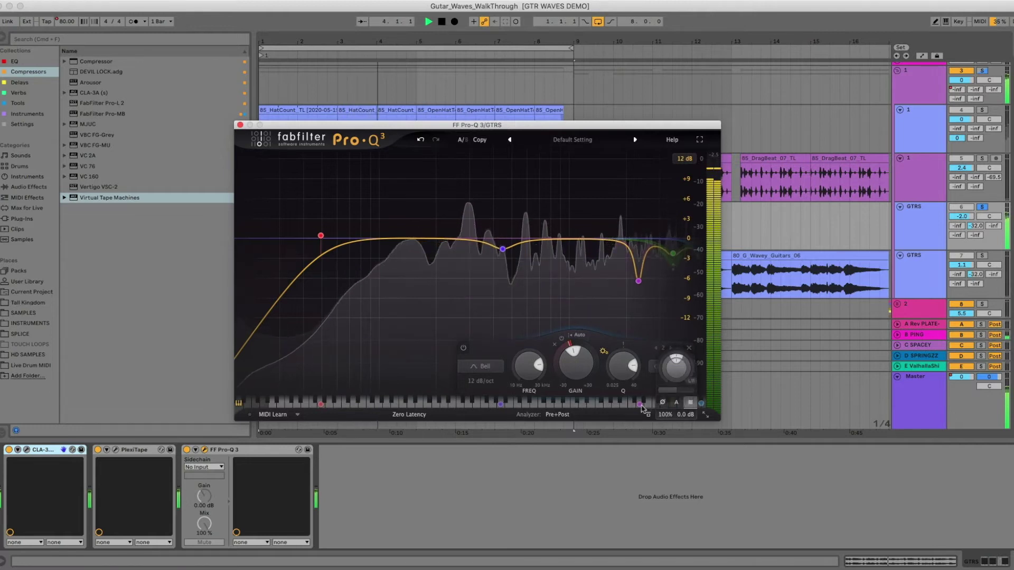
- Examine the high-frequency cuts in Pro-Q 3 while the guitar loop plays, then close its window
click(639, 404)
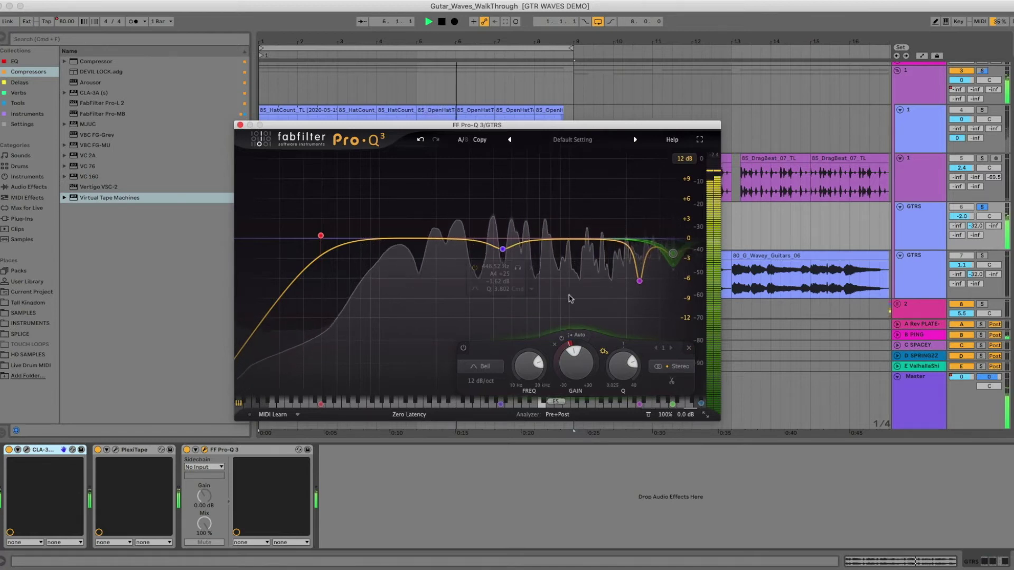
mouse_move(672, 417)
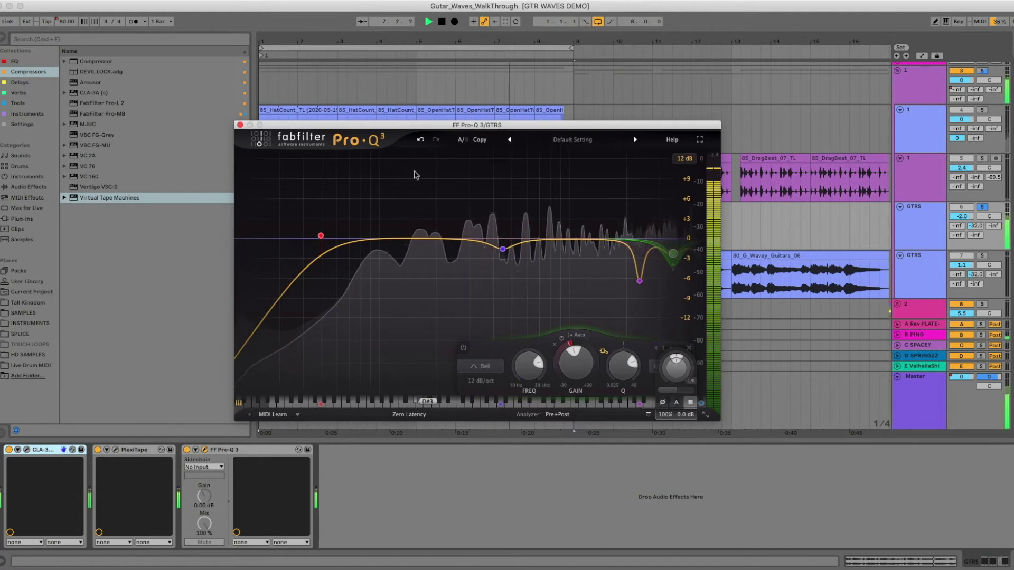
click(240, 125)
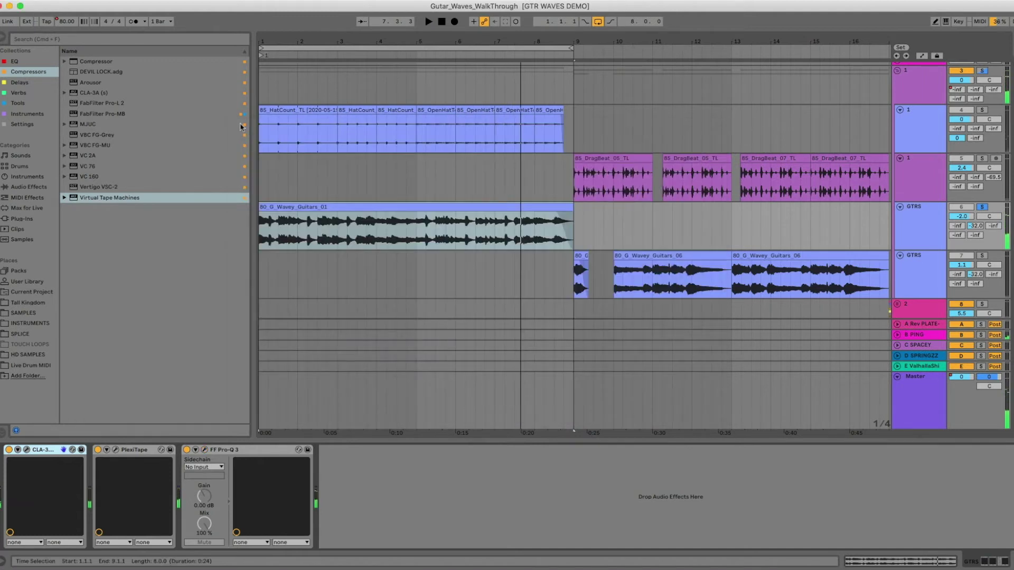
- Unsolo the first GTRS track, select the first 85_DragBeat_05_TL clip and play from bar 9
drag(475, 39, 474, 19)
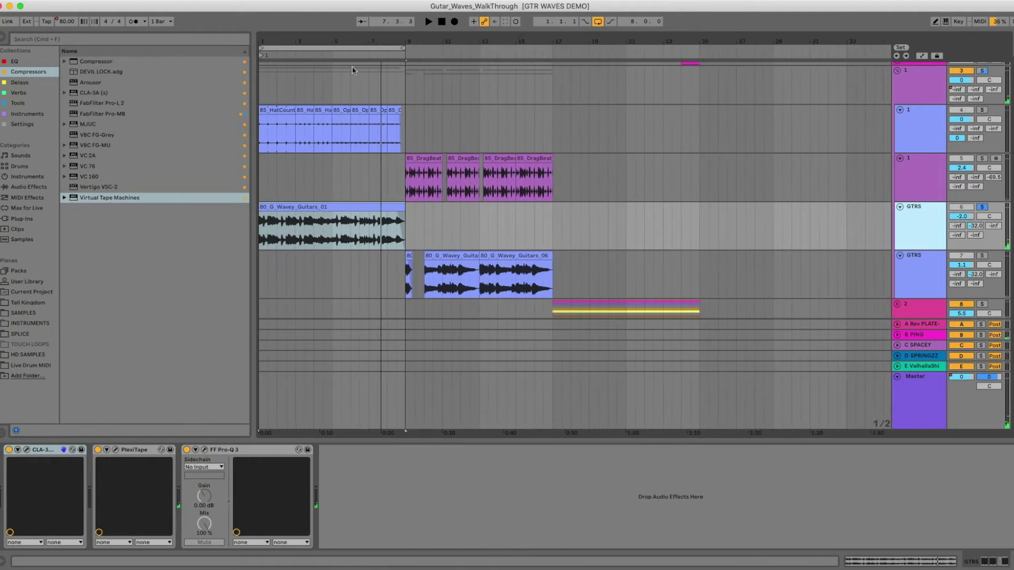
scroll(341, 111, up, 2)
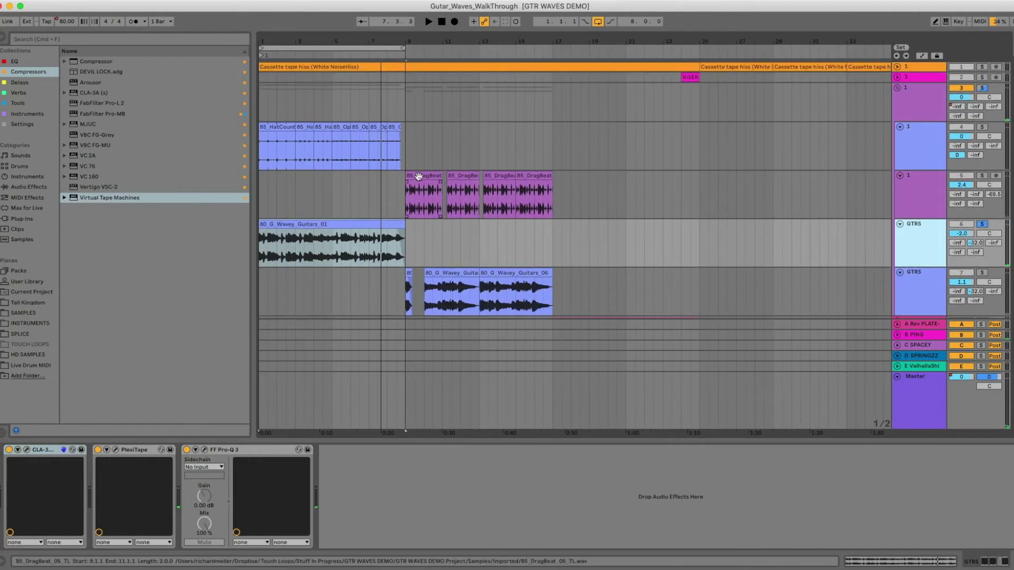
click(430, 173)
key(space)
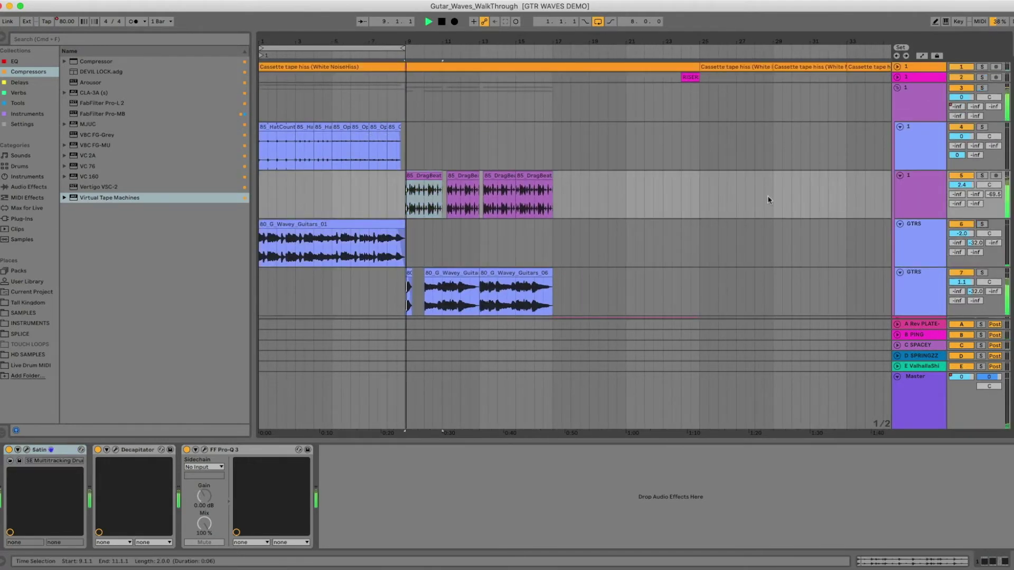
key(plus)
key(plus)
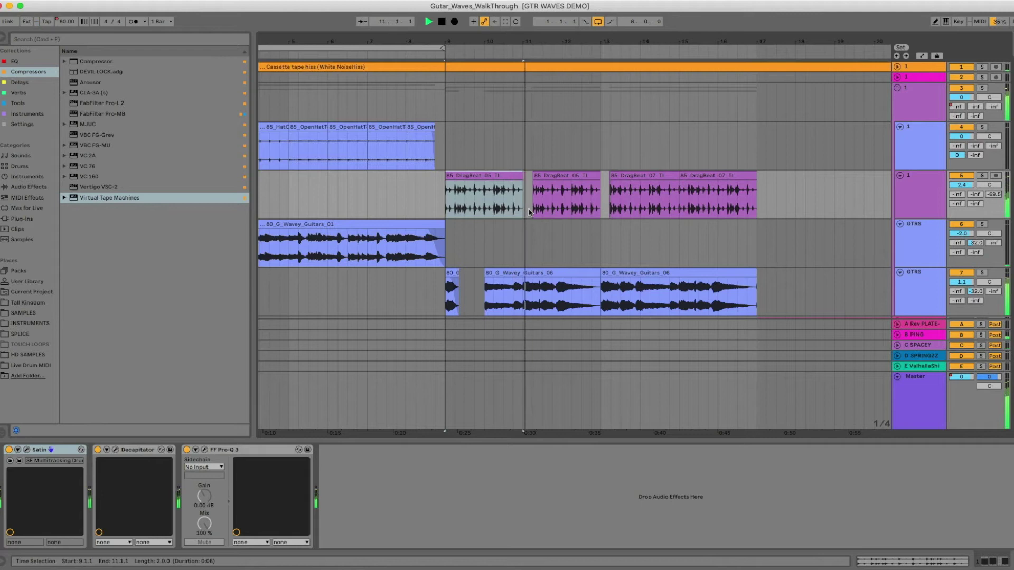
- Select all the 80_G_Wavey_Guitars_06 clips on the second GTRS track and loop bars 9 to 17
click(926, 286)
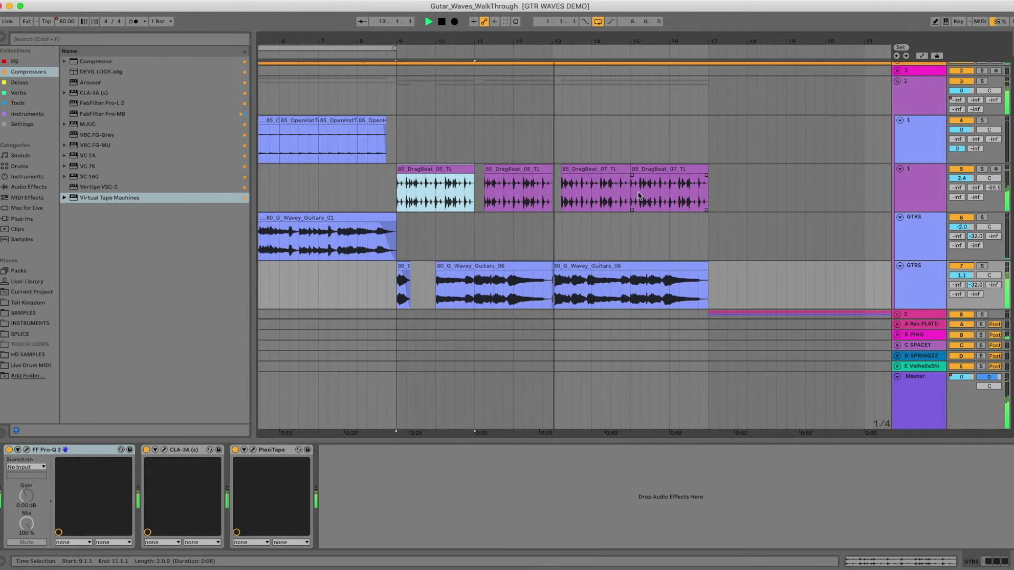
scroll(601, 183, down, 2)
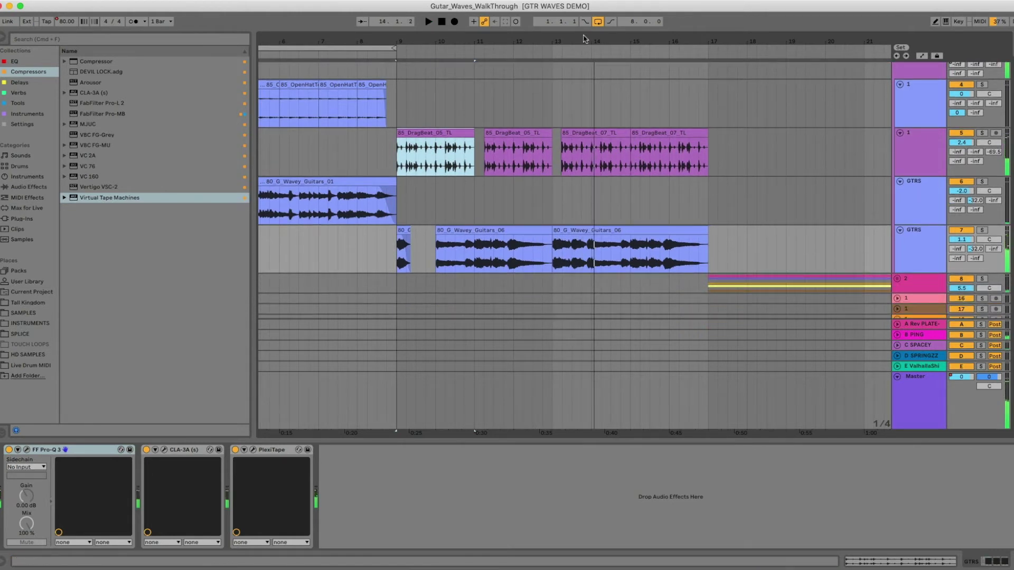
drag(584, 39, 584, 35)
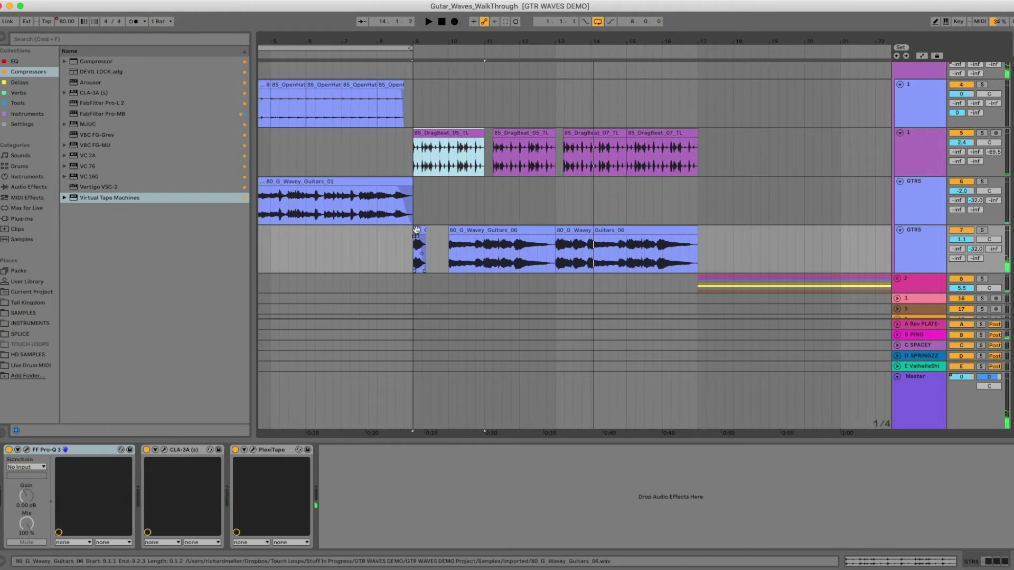
click(416, 230)
shift+click(679, 227)
key(super+l)
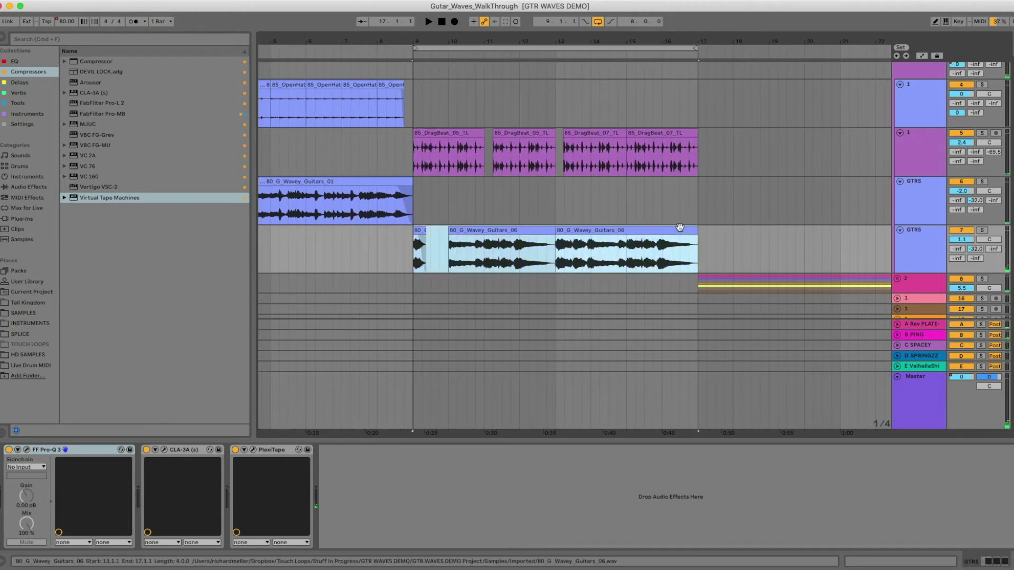
- Solo the second GTRS track and play its loop with the track's FF Pro-Q 3 window open
click(905, 249)
key(space)
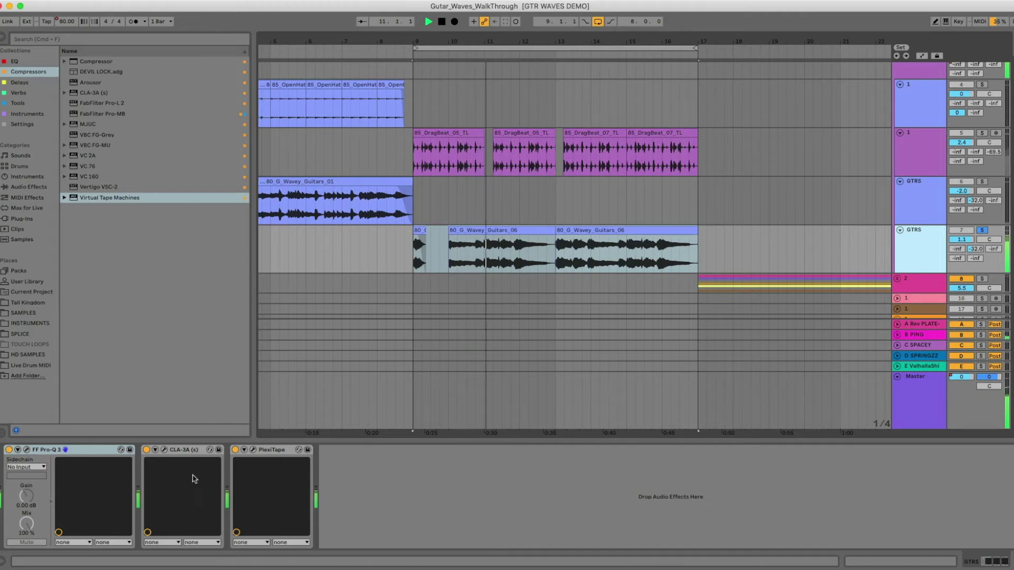
click(27, 449)
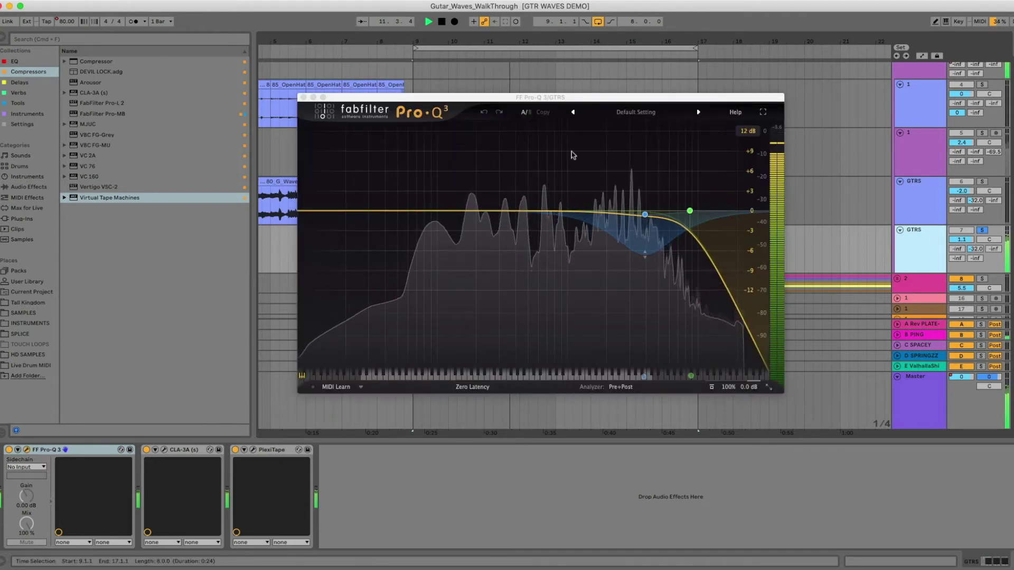
drag(360, 99, 460, 115)
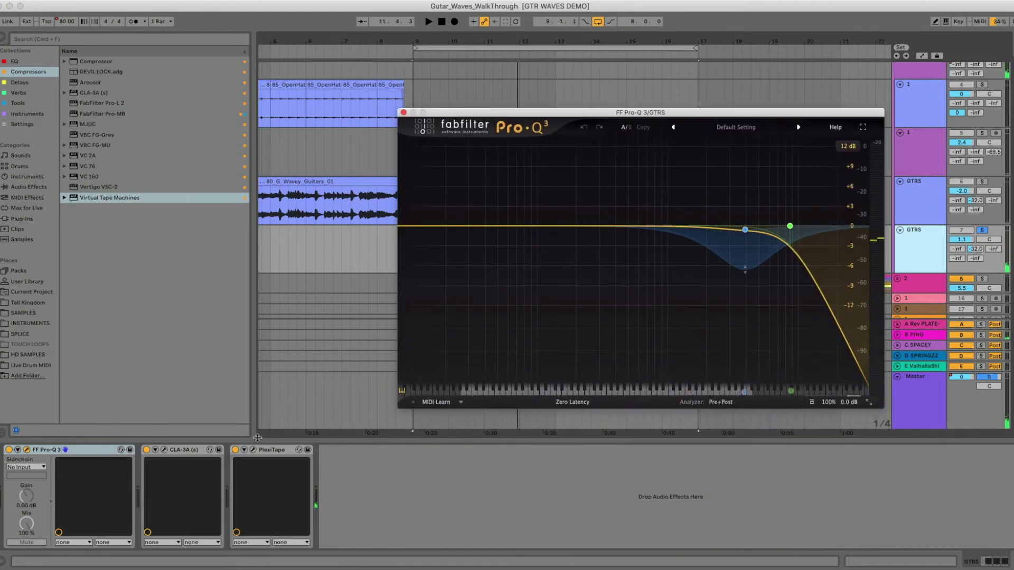
drag(452, 110, 313, 87)
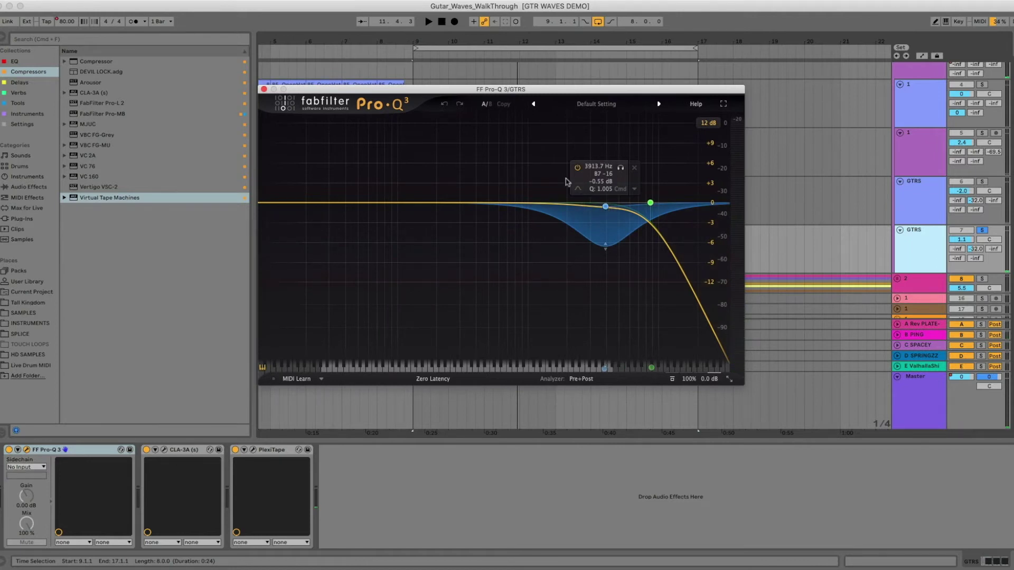
- Compare the second guitar loop with FF Pro-Q 3 bypassed and enabled during playback, then close its window
key(space)
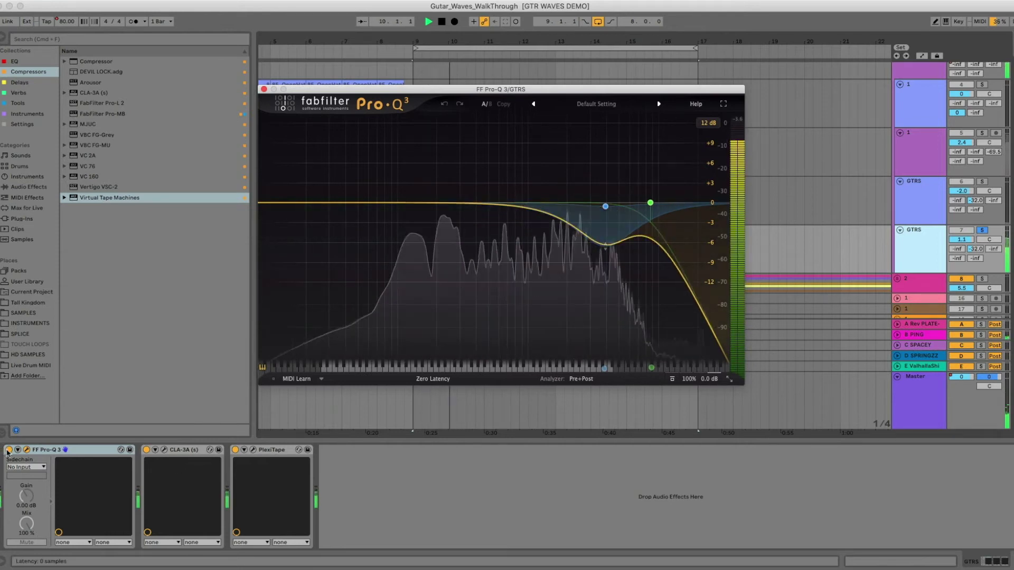
click(9, 450)
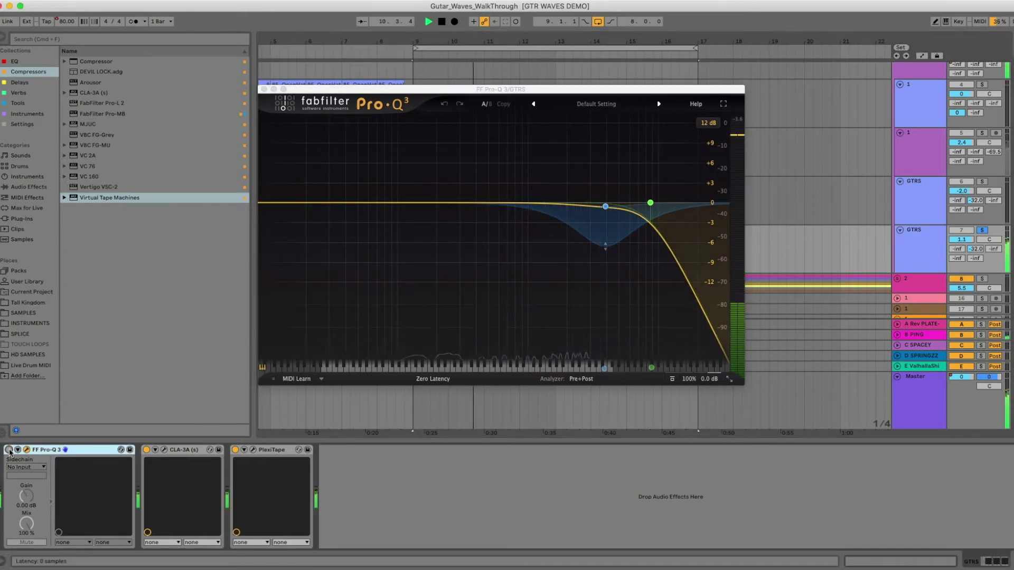
click(9, 450)
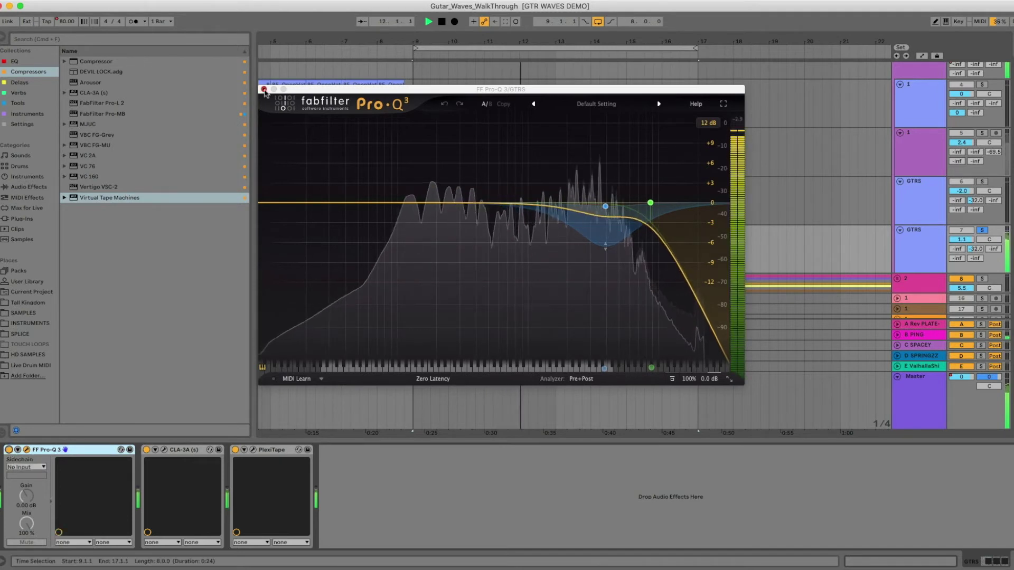
click(264, 90)
- Set the loop to bars 17 to 25, solo group track 2 instead of the second GTRS track, and start playback
scroll(421, 209, down, 5)
scroll(421, 208, up, 5)
drag(577, 44, 479, 58)
key(space)
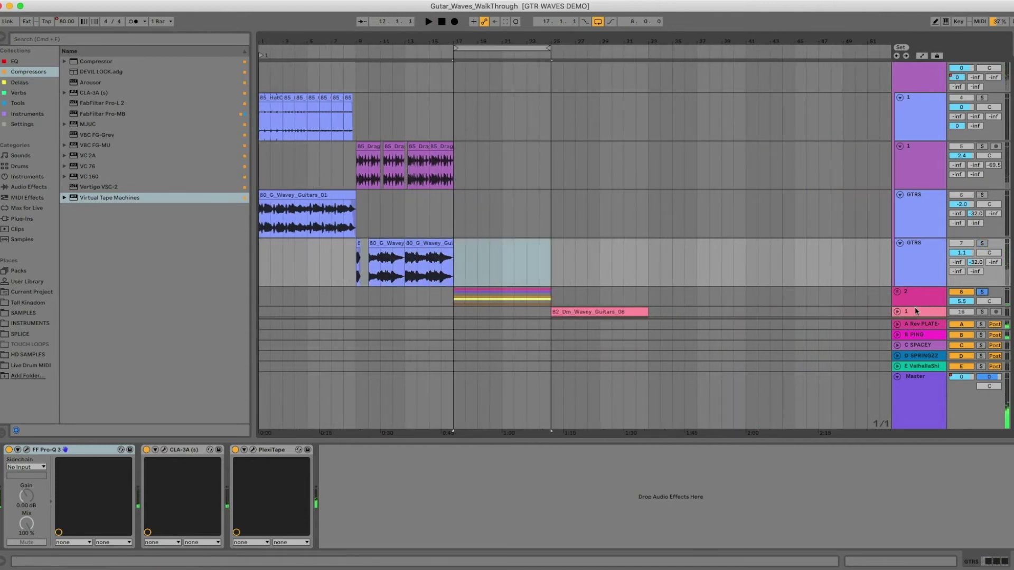
click(916, 311)
key(space)
- Select group track 2 and expand it to show its guitar and beat tracks
click(902, 296)
scroll(766, 194, down, 5)
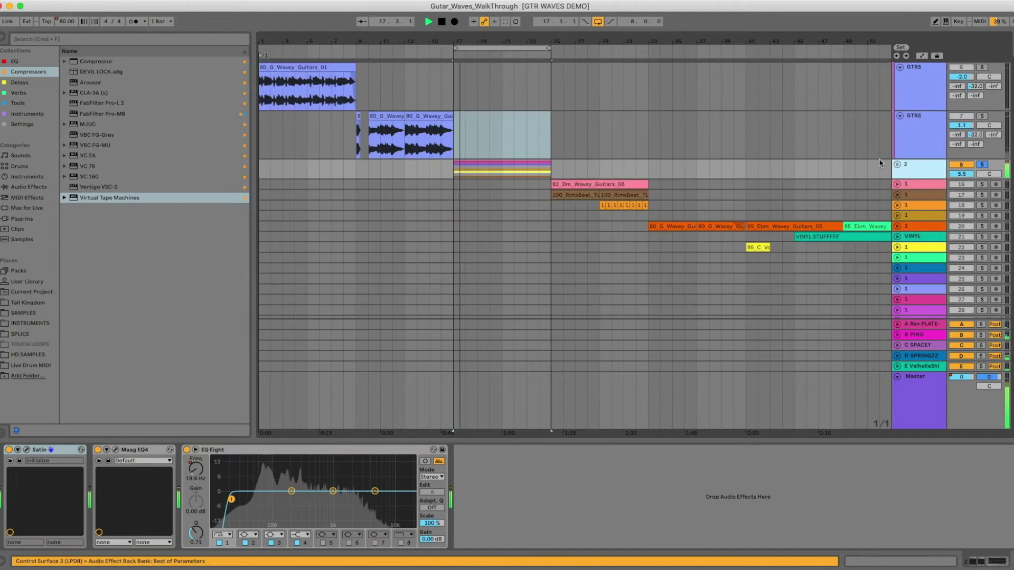
click(897, 164)
scroll(892, 166, down, 3)
drag(474, 40, 474, 87)
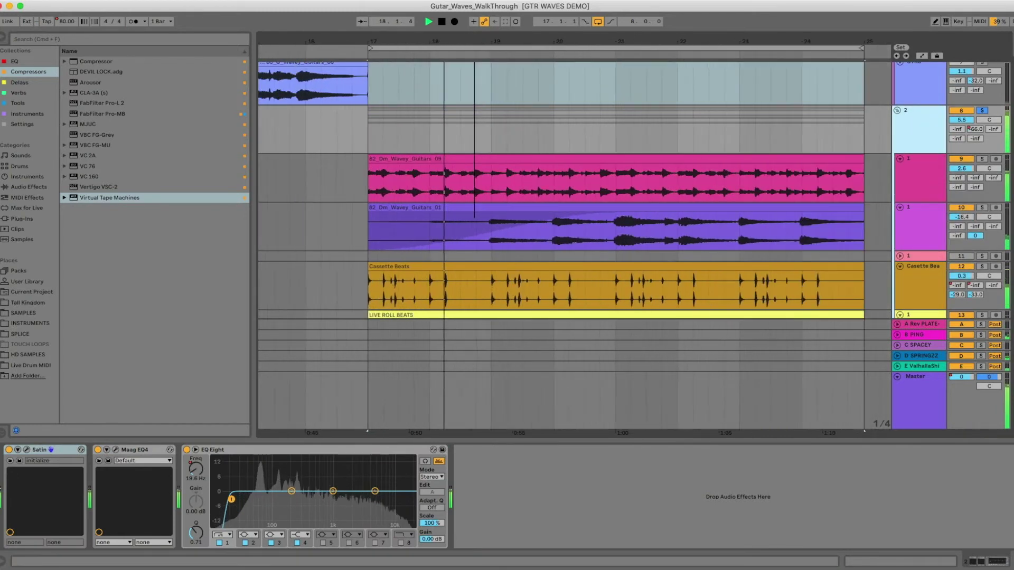
key(z)
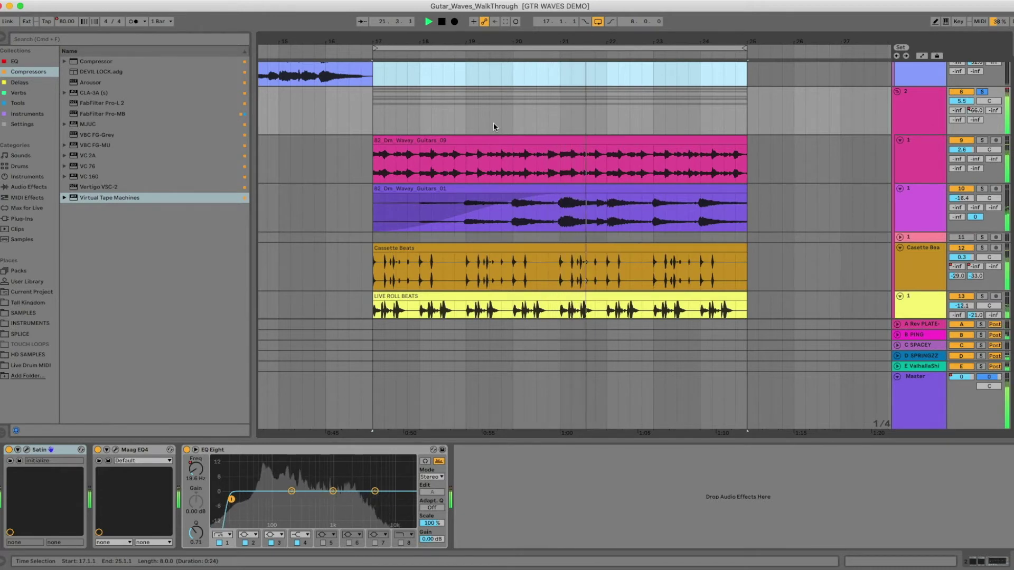
- Solo the track with the Wavey_Guitars_09 clip and open its first FF Pro-Q 3 window above the arrangement
scroll(493, 125, down, 1)
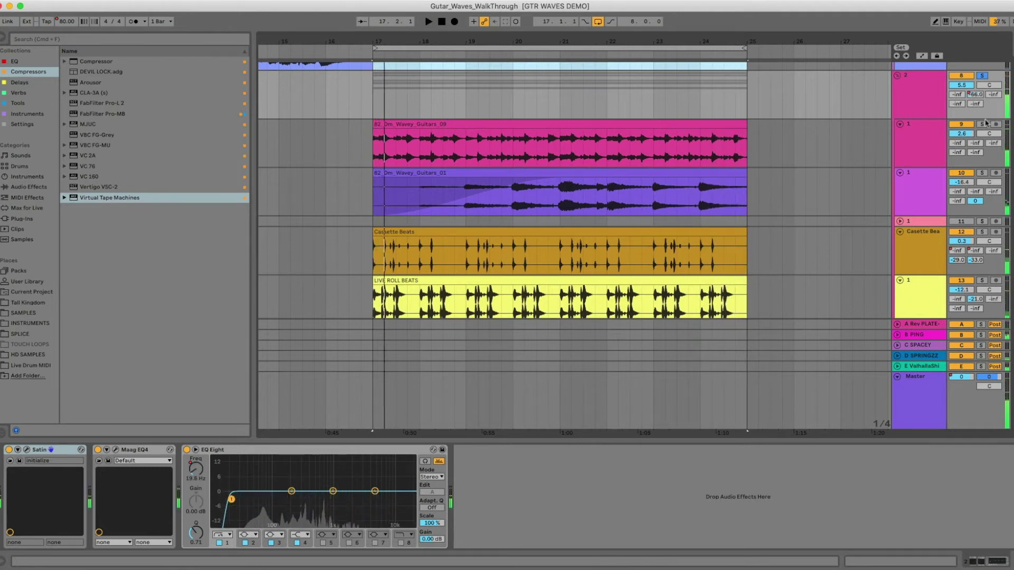
click(911, 154)
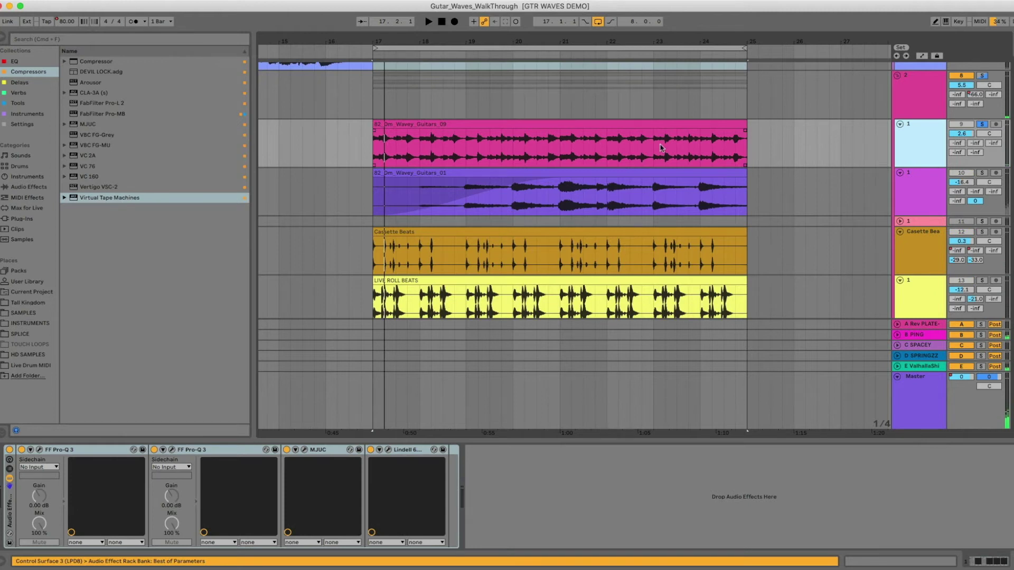
drag(532, 41, 531, 72)
click(391, 125)
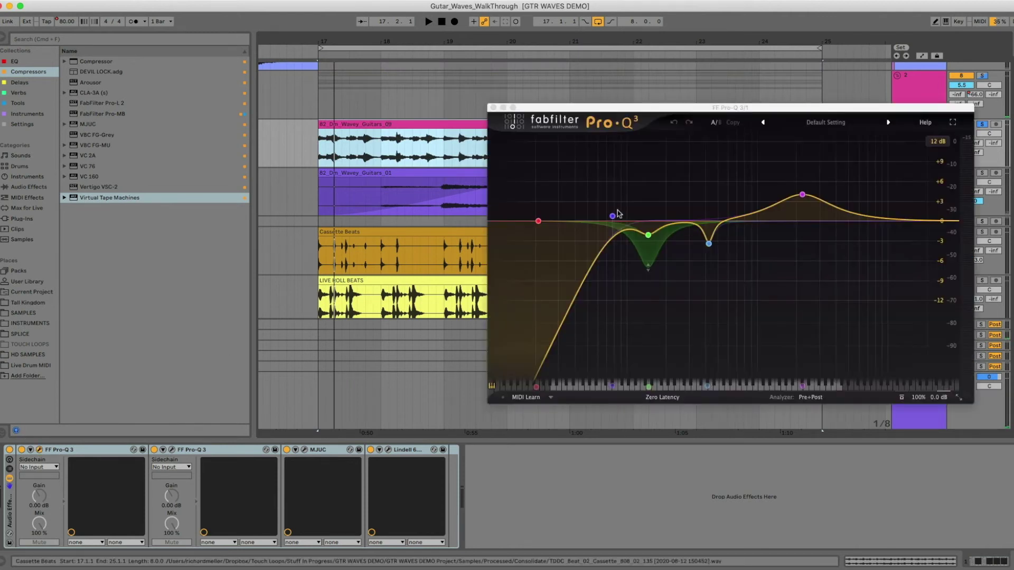
drag(624, 108, 405, 78)
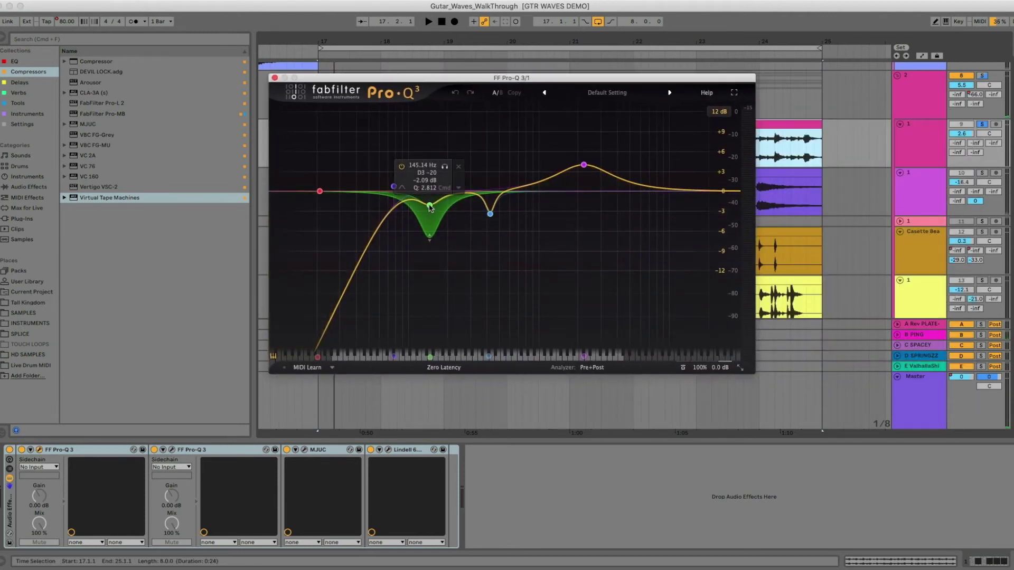
- Play the loop and compare the 2220.8 Hz bell boost in FF Pro-Q 3 disabled and enabled, then close the window
key(space)
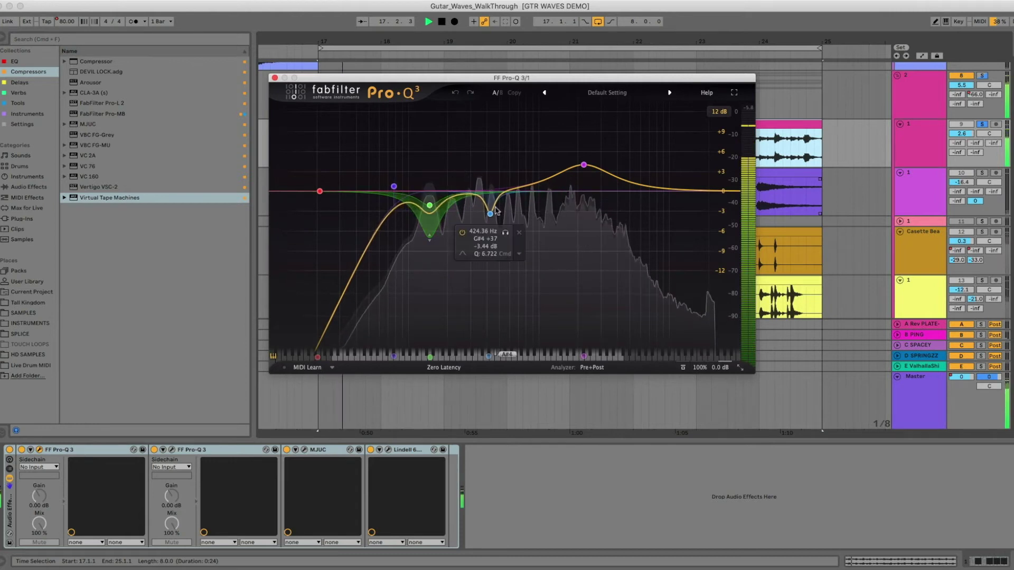
key(space)
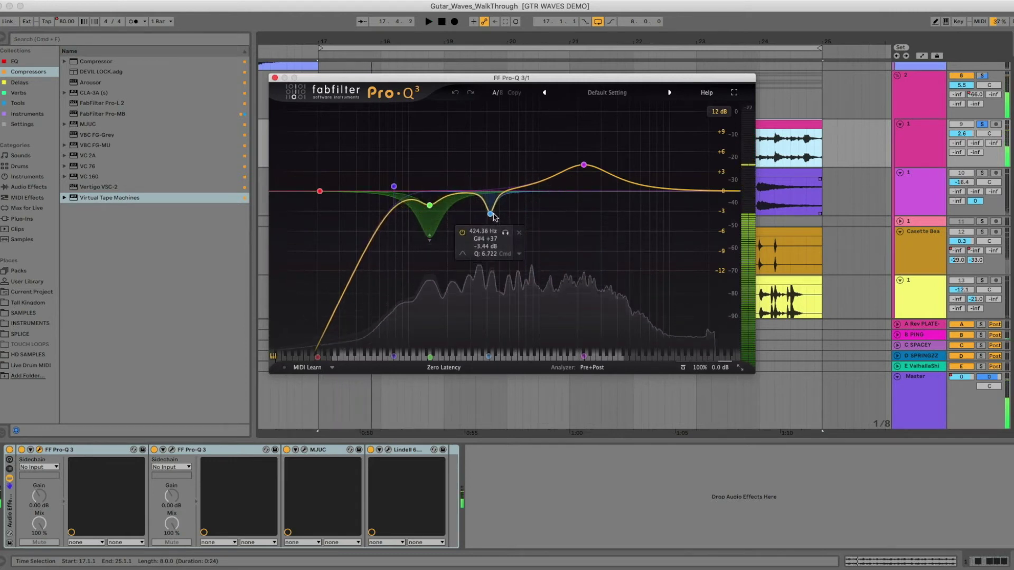
click(584, 165)
key(space)
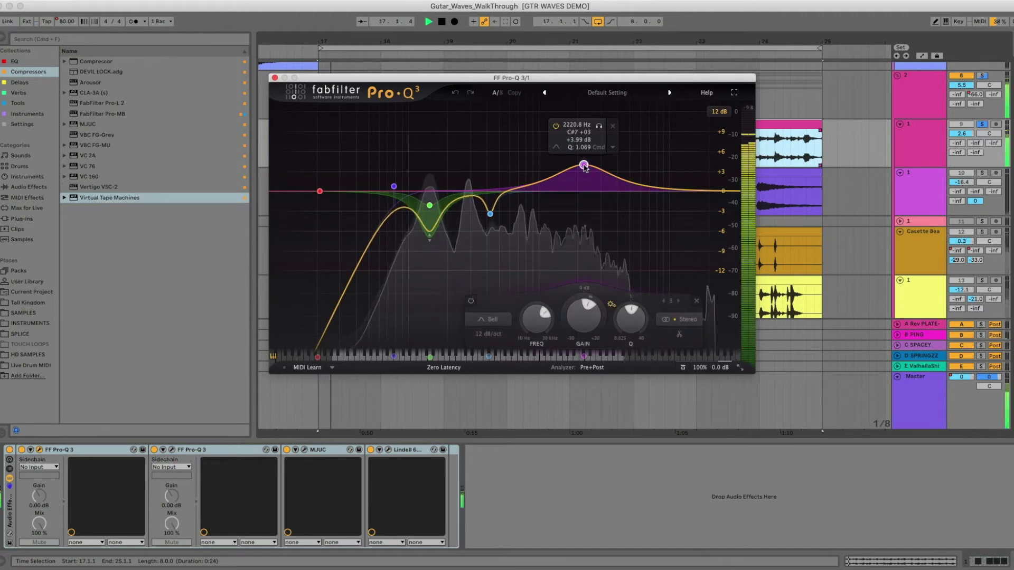
click(471, 301)
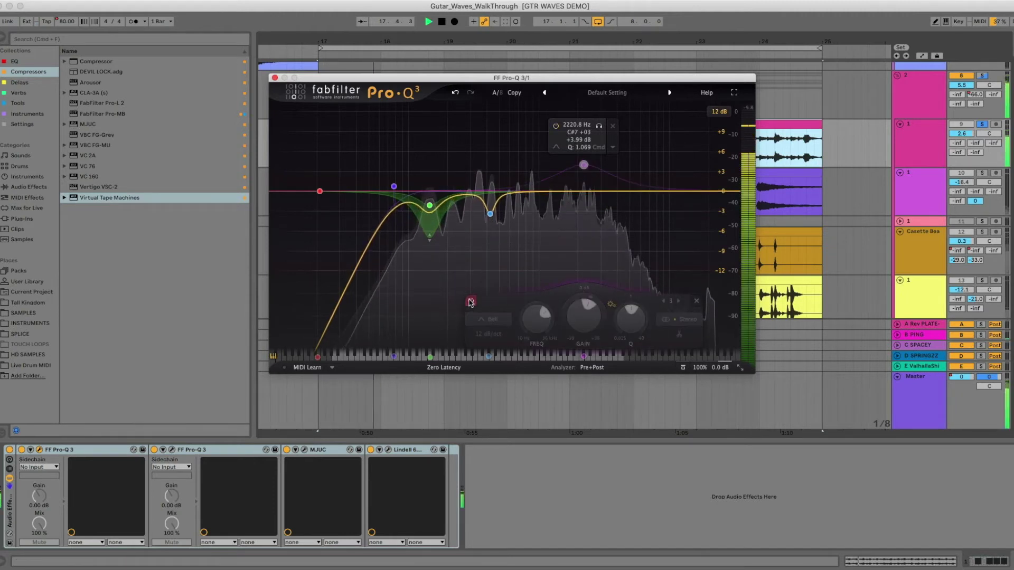
click(471, 301)
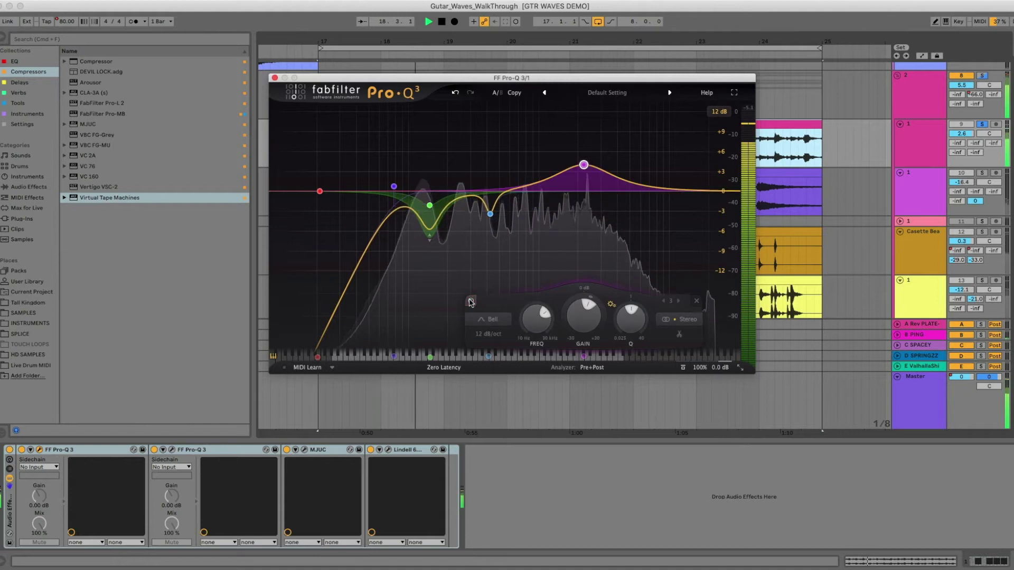
click(274, 78)
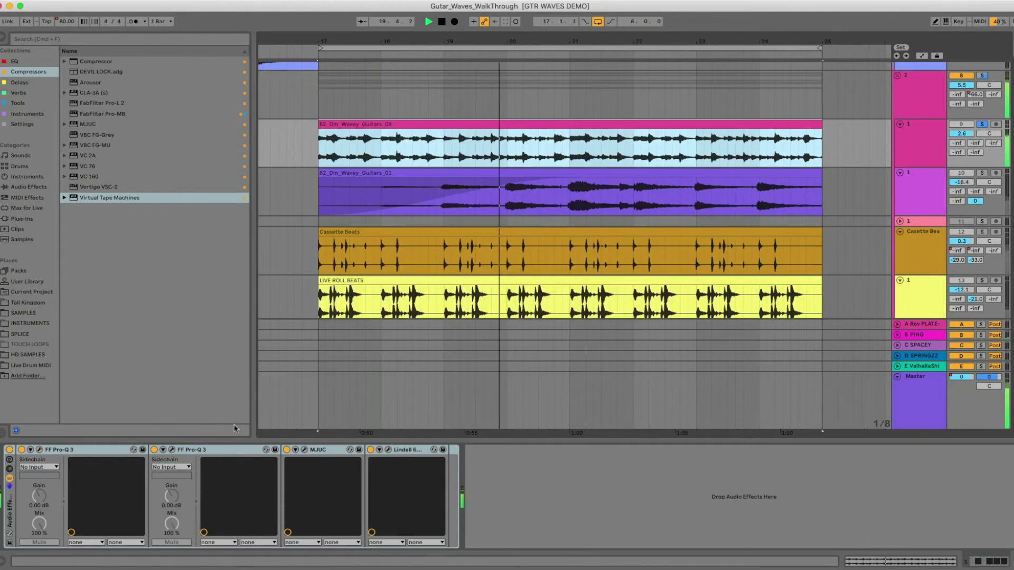
- Open the track's MJUC compressor below its waveform, play the loop to audition the compression, and close the window
click(304, 449)
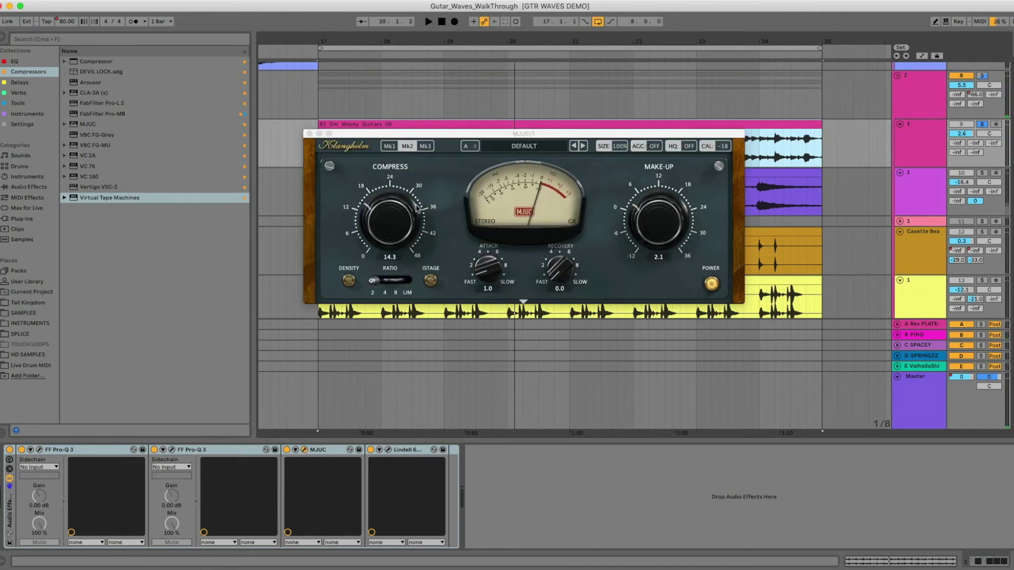
drag(425, 137, 403, 117)
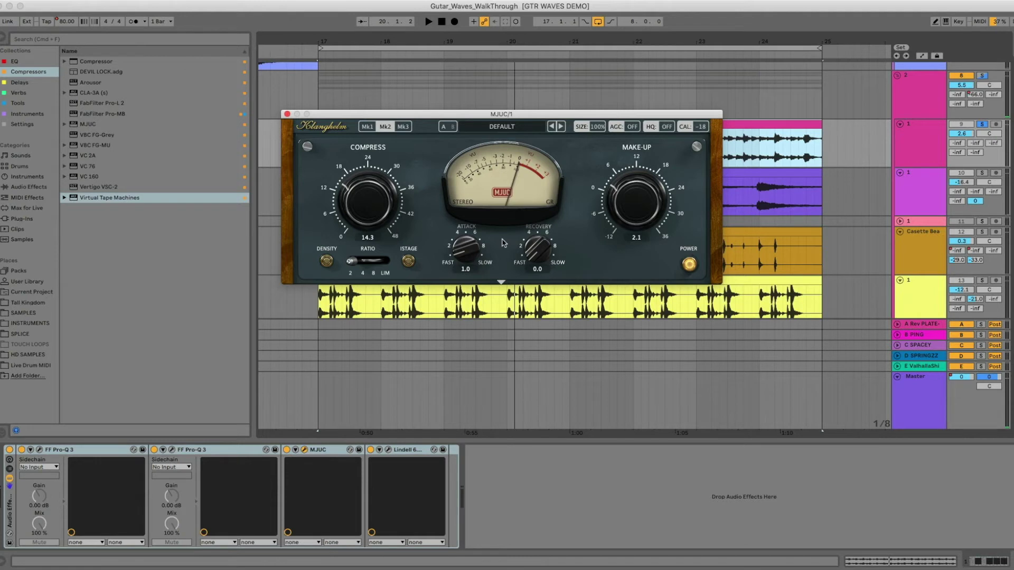
key(space)
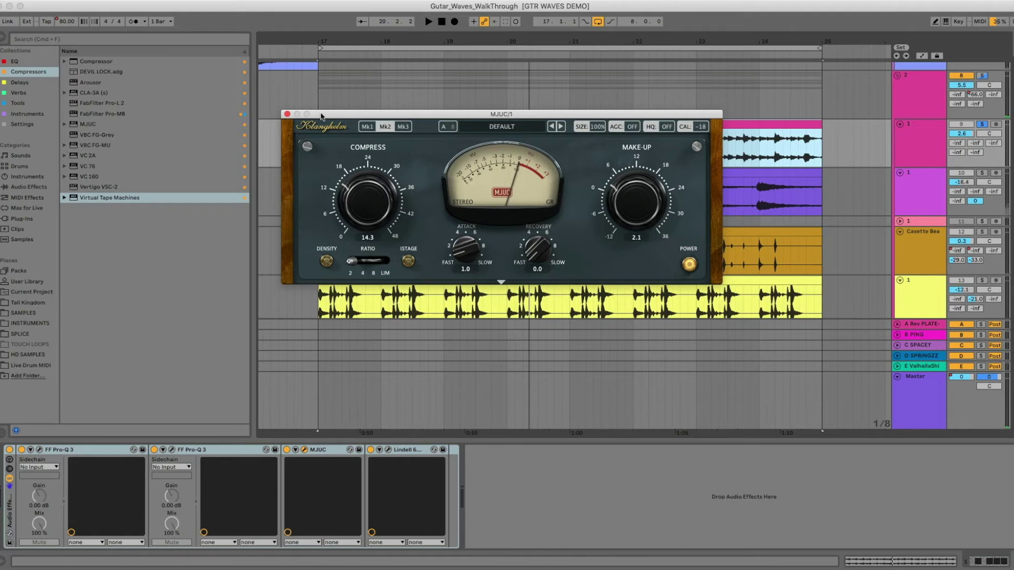
drag(321, 115, 320, 213)
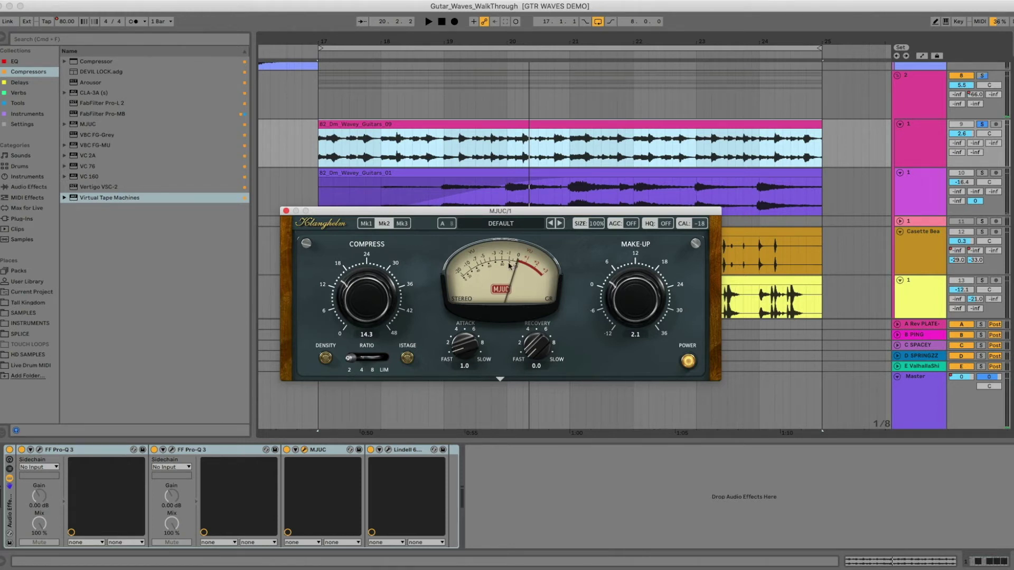
key(space)
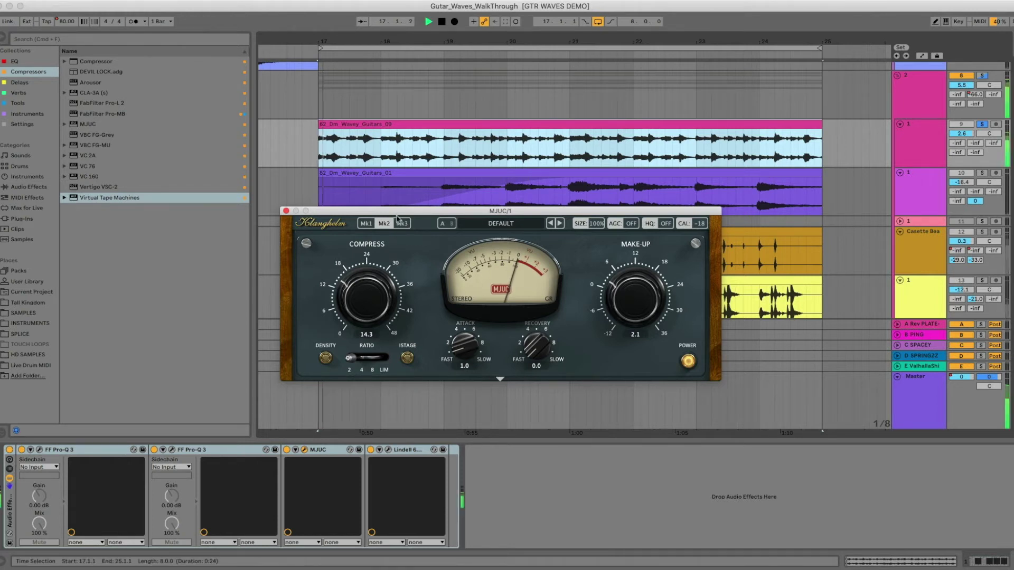
click(285, 211)
- Solo the track with the Wavey_Guitars_01 clip instead and play it from bar 20
click(419, 172)
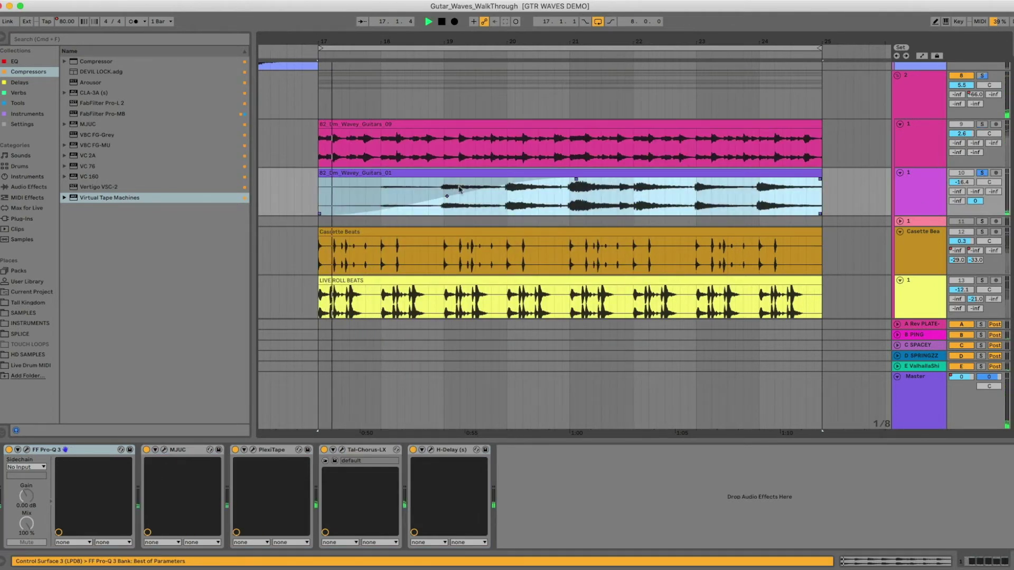
click(505, 199)
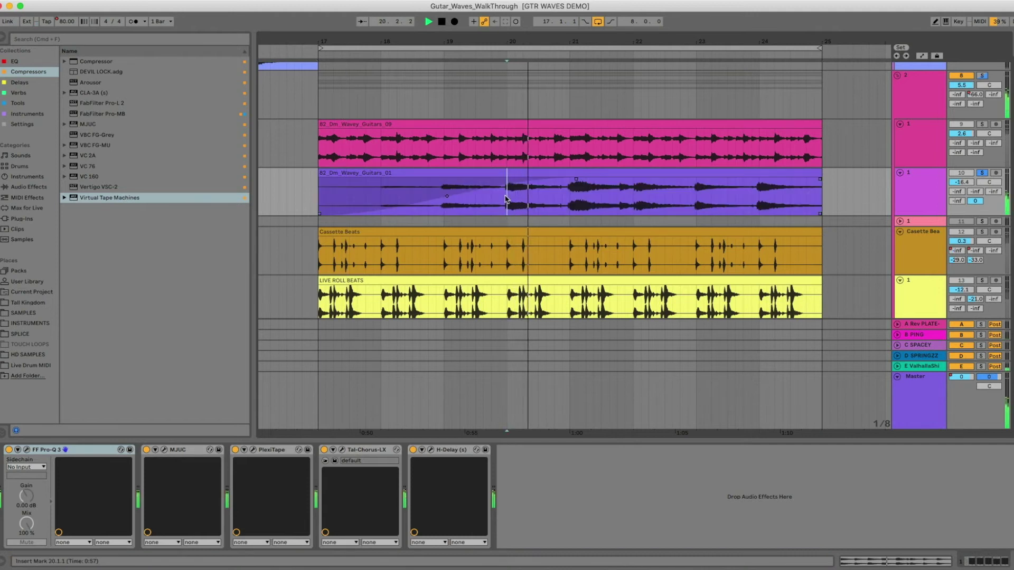
key(minus)
key(minus)
key(minus)
key(minus)
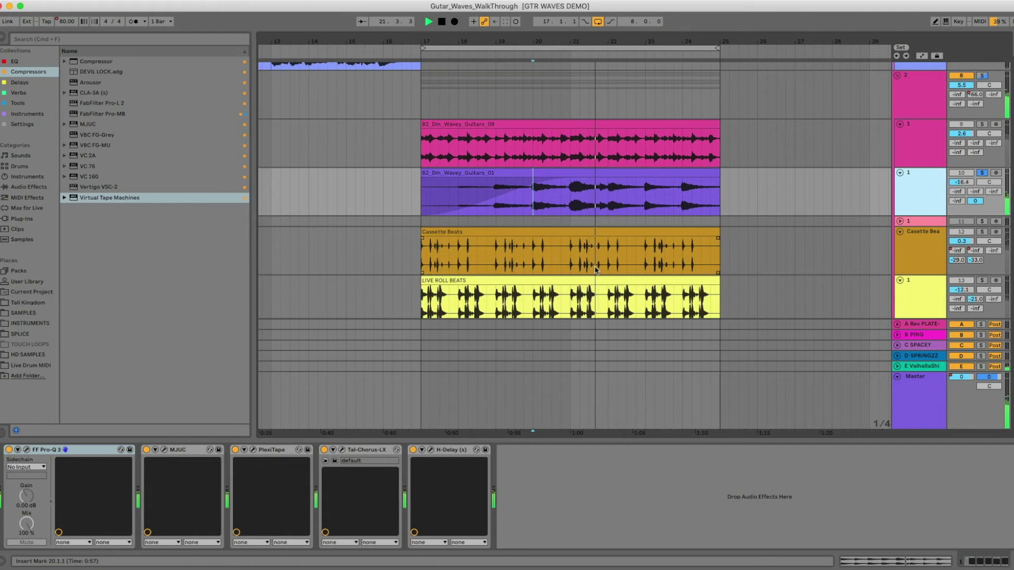
- Group the track's five effects, FF Pro-Q 3 through H-Delay, into one audio effect rack
click(455, 450)
click(105, 452)
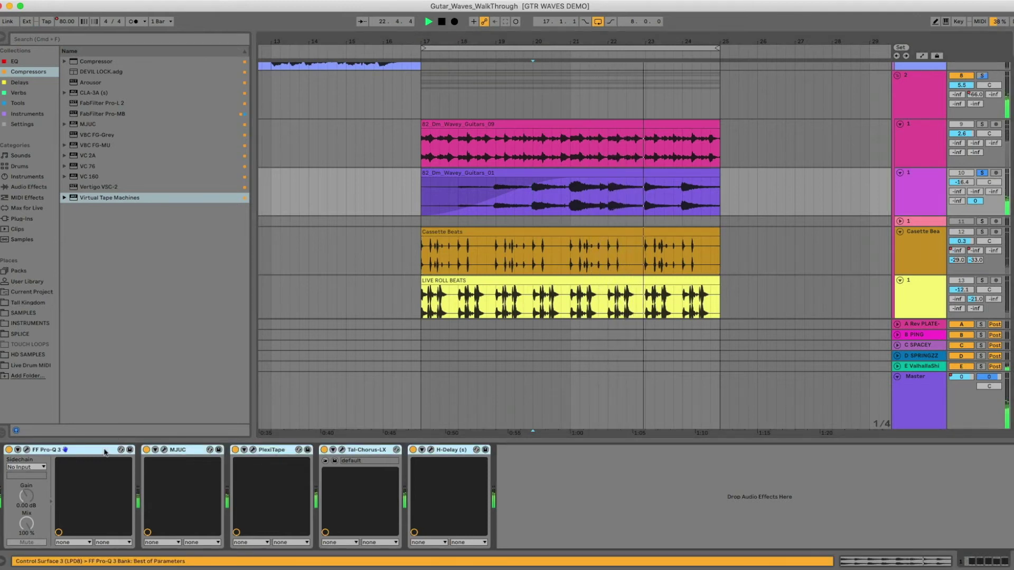
key(super+g)
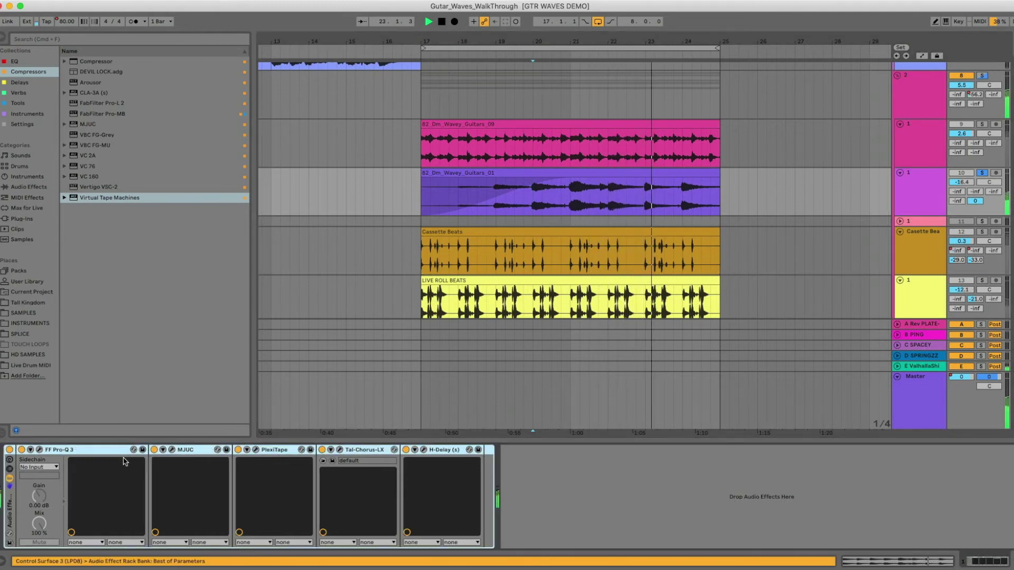
- Shorten the Wavey_Guitars_01 clip's fade-in to under one bar and compare playback with the effect rack bypassed and enabled
click(9, 450)
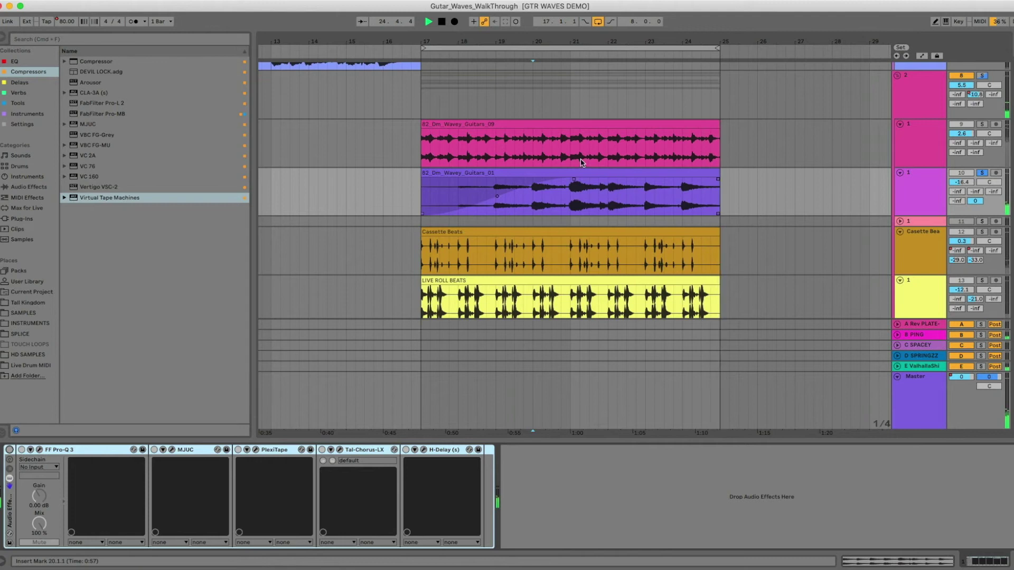
drag(573, 179, 400, 183)
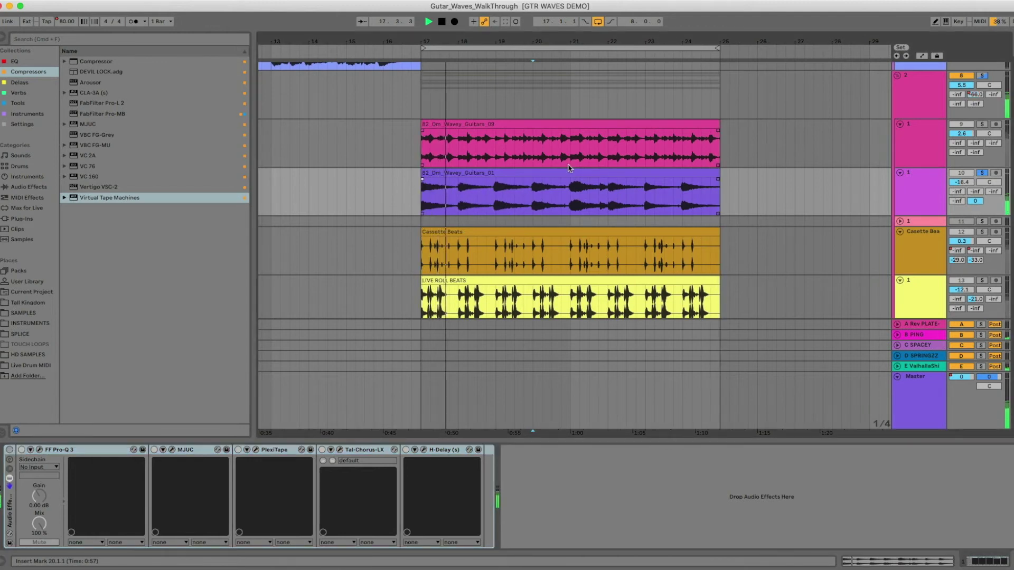
key(super+z)
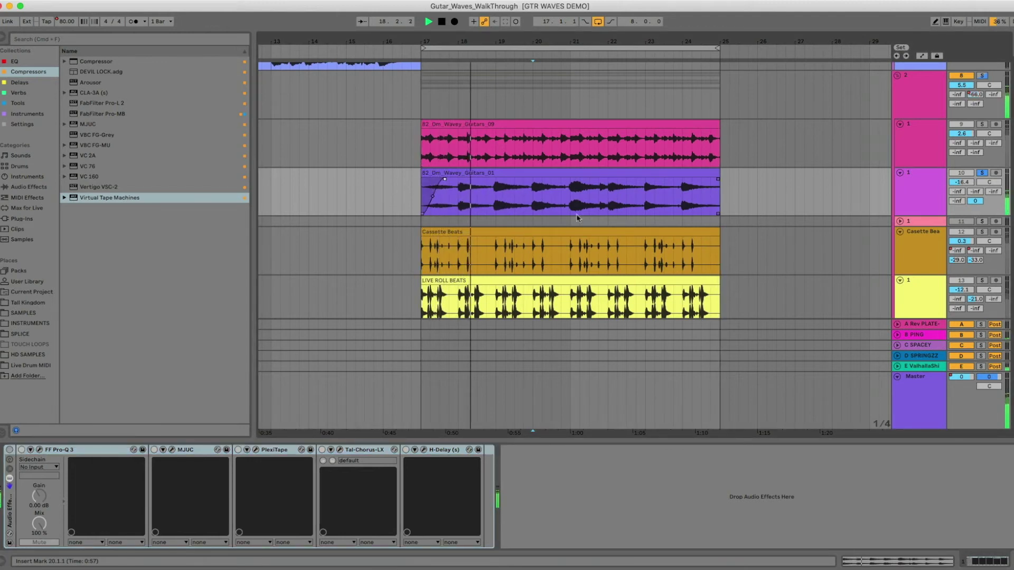
click(10, 450)
key(space)
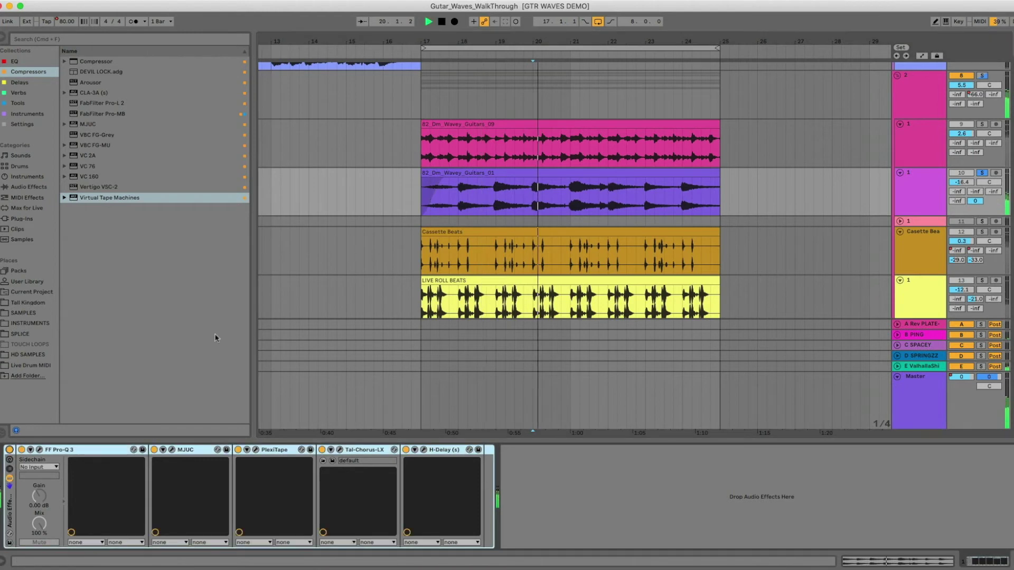
key(space)
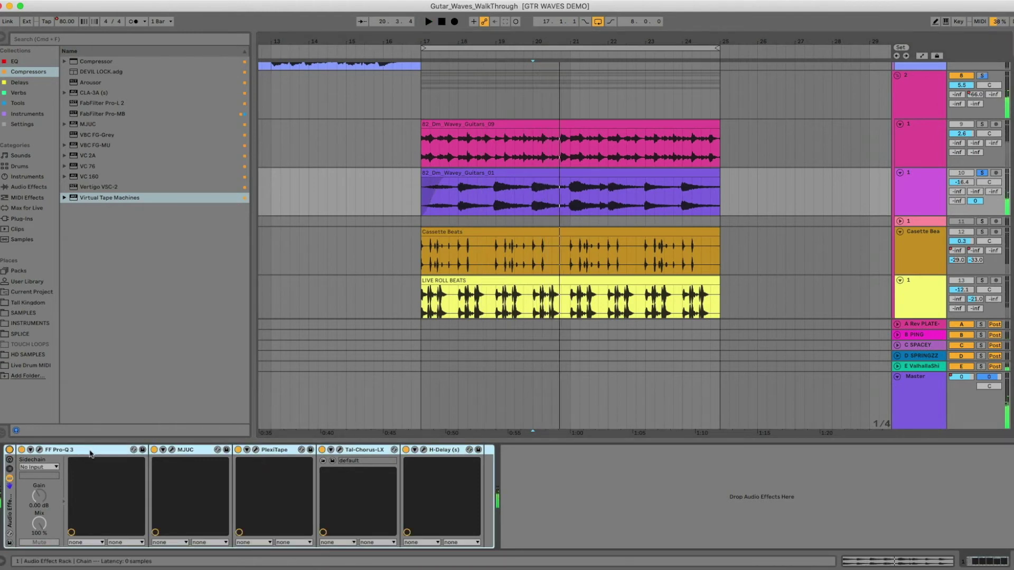
- Inspect the settings of FF Pro-Q 3, MJUC and PlexiTape in the rack and close their windows
click(41, 450)
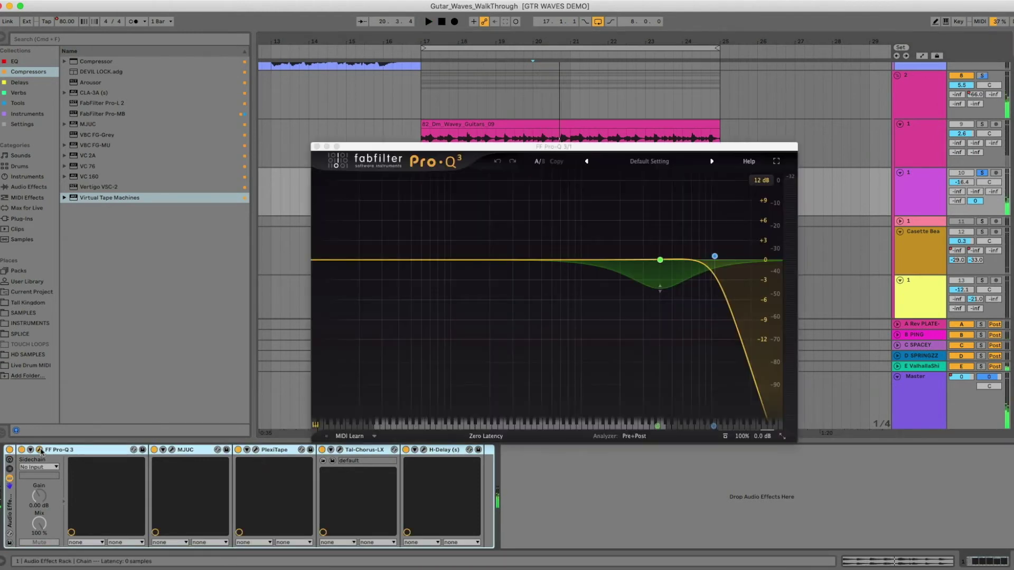
click(317, 146)
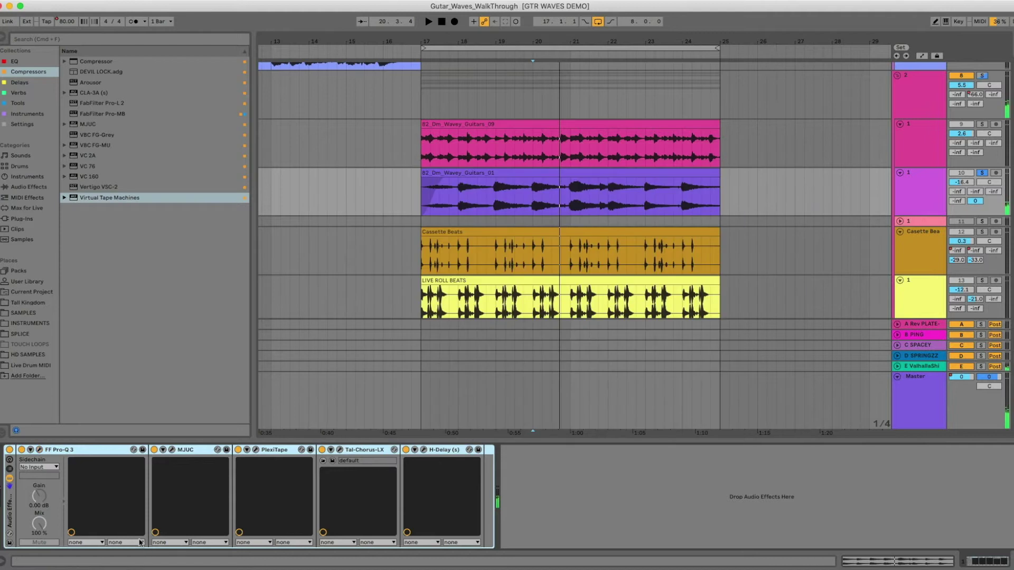
click(173, 450)
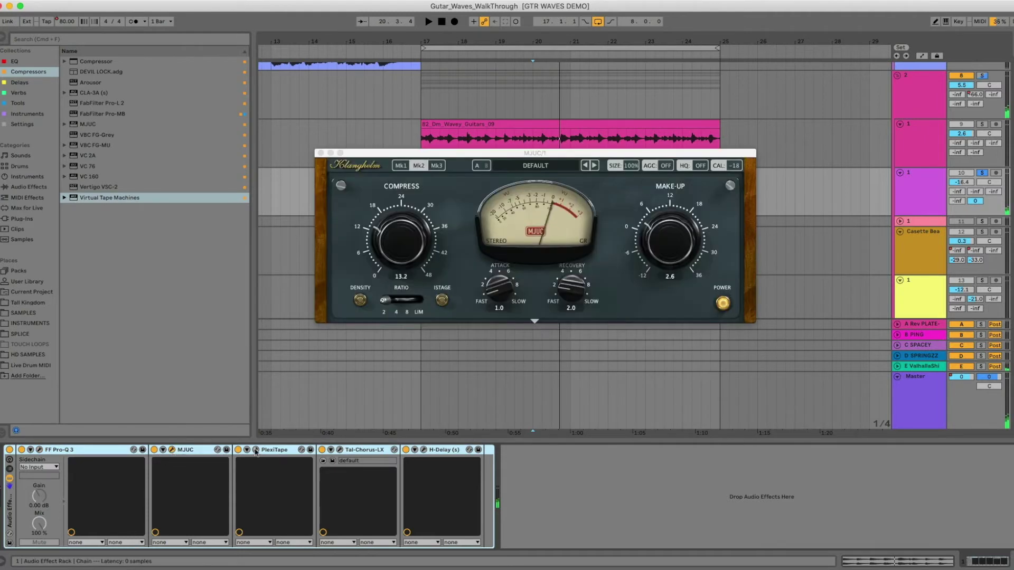
click(308, 123)
click(320, 153)
- Open the TAL-Chorus-LX window clear of the clips and select the Wavey_Guitars_01 clip
click(339, 449)
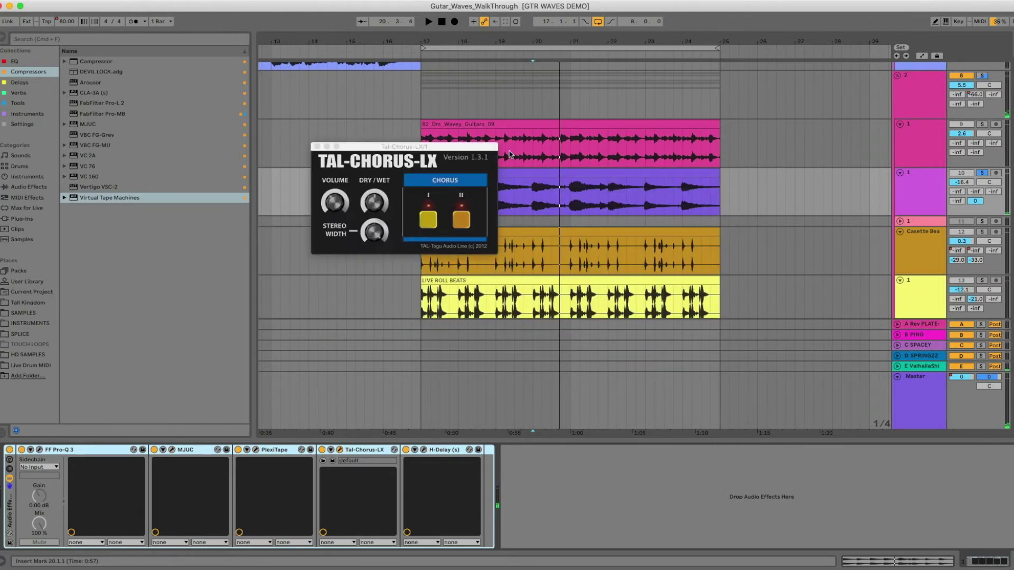
drag(428, 148, 307, 118)
click(610, 170)
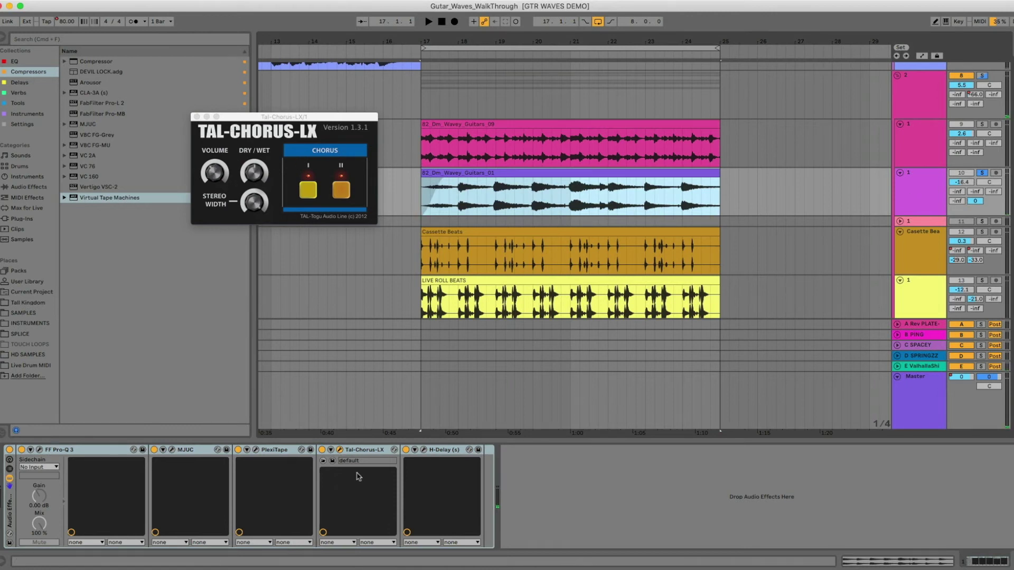
- Bypass PlexiTape, MJUC, FF Pro-Q 3 and H-Delay, and compare the loop with TAL-Chorus-LX off and on
click(237, 449)
click(154, 450)
click(22, 450)
click(406, 451)
key(space)
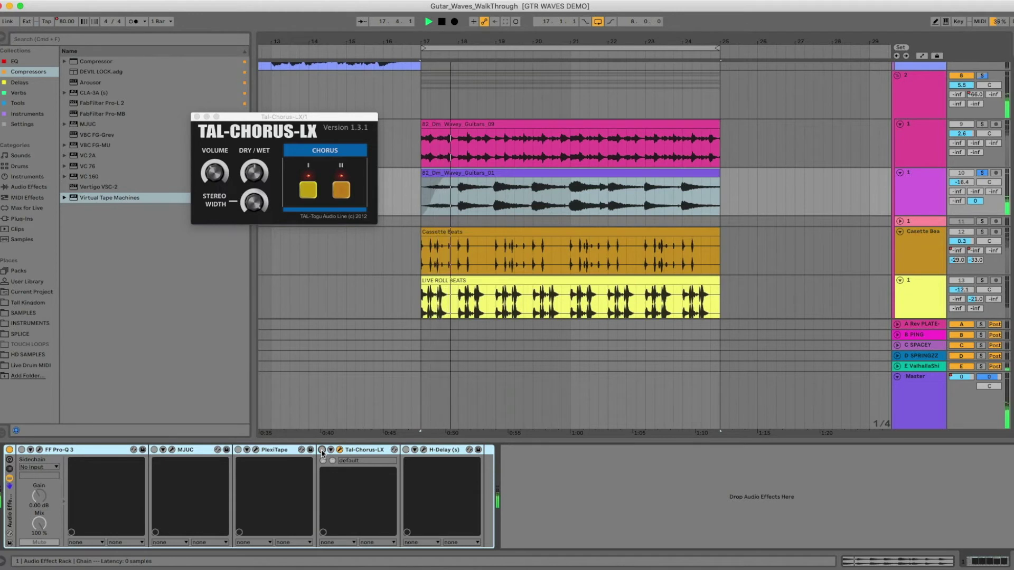
click(321, 450)
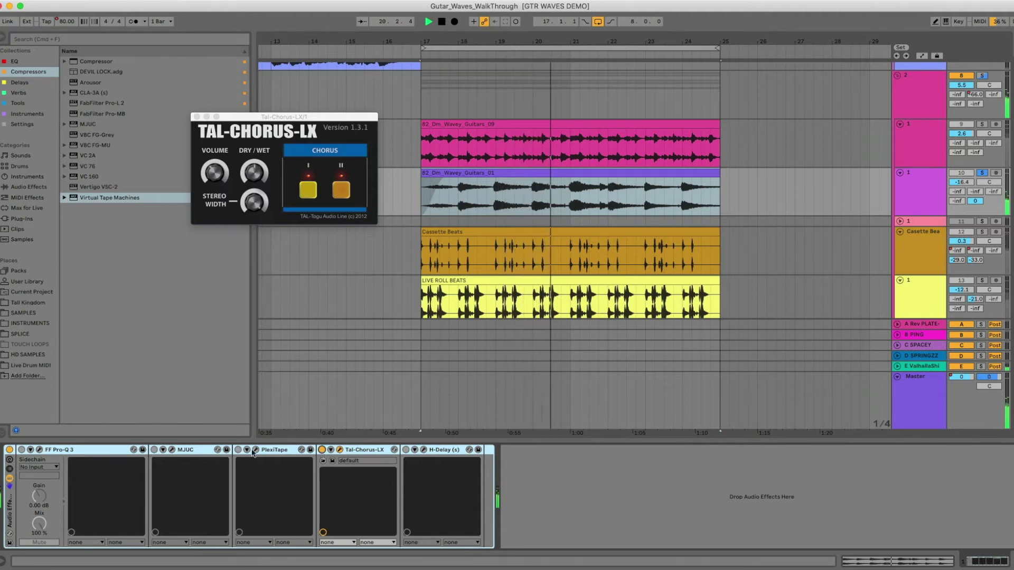
- Enable H-Delay, open its window below the guitar clips, and audition the delay from bar 20
key(space)
click(406, 449)
click(423, 449)
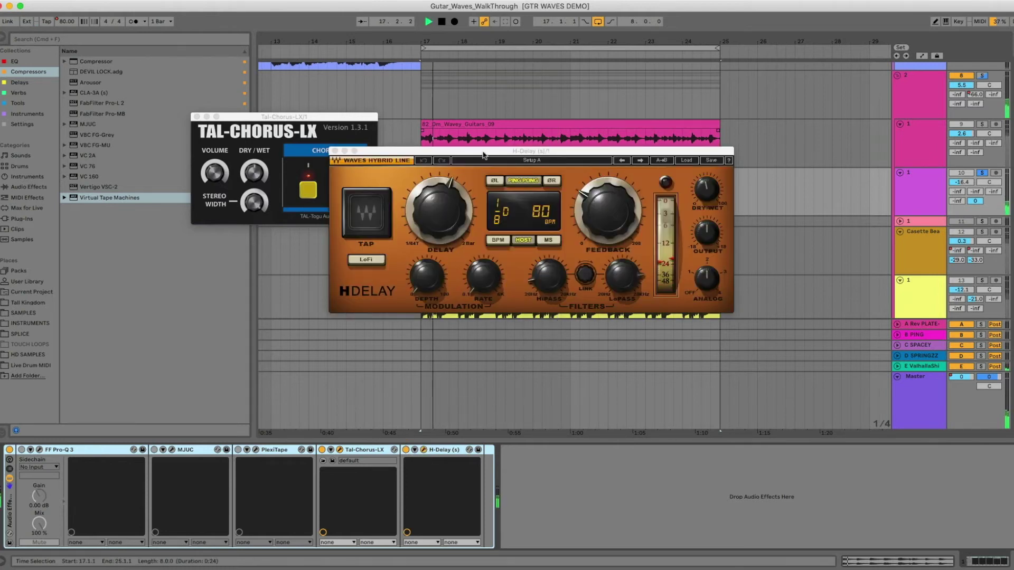
drag(482, 154, 472, 266)
click(531, 200)
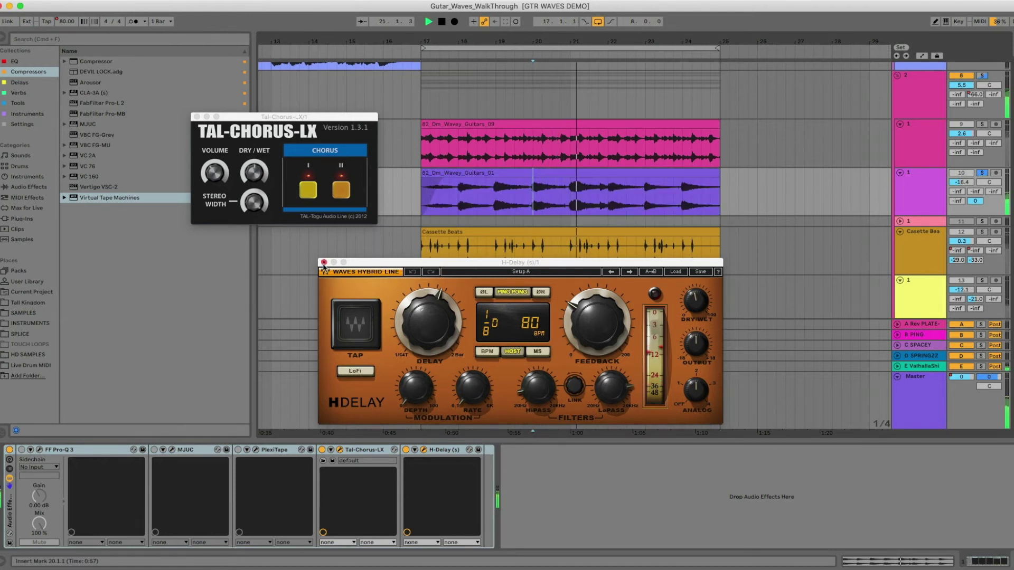
- Enable PlexiTape, MJUC and FF Pro-Q 3 again and play the full effect chain from bar 20
click(239, 450)
click(153, 450)
click(21, 449)
key(space)
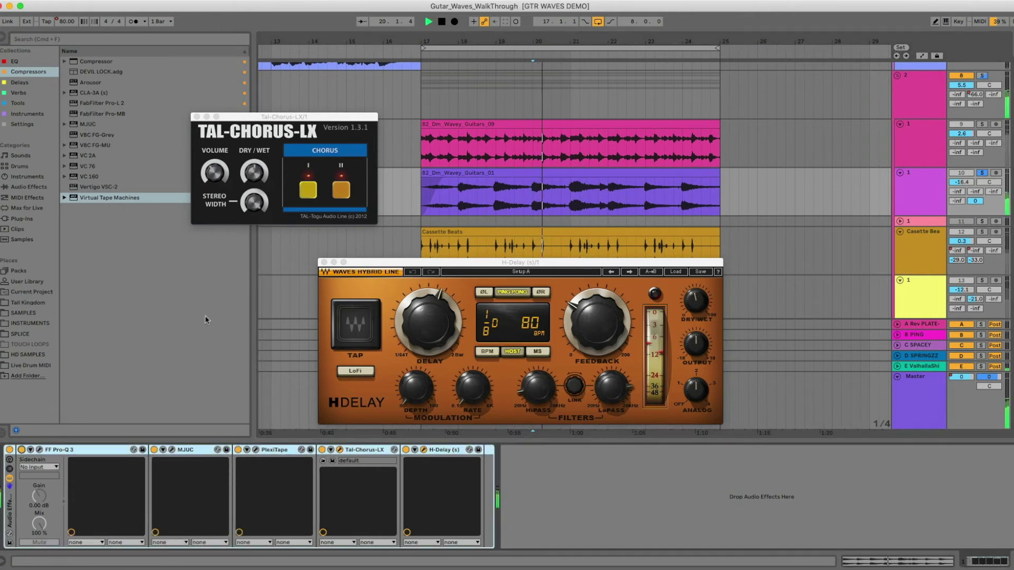
- Close the H-Delay and TAL-Chorus-LX windows and select the Wavey_Guitars_01 track
click(324, 263)
click(197, 117)
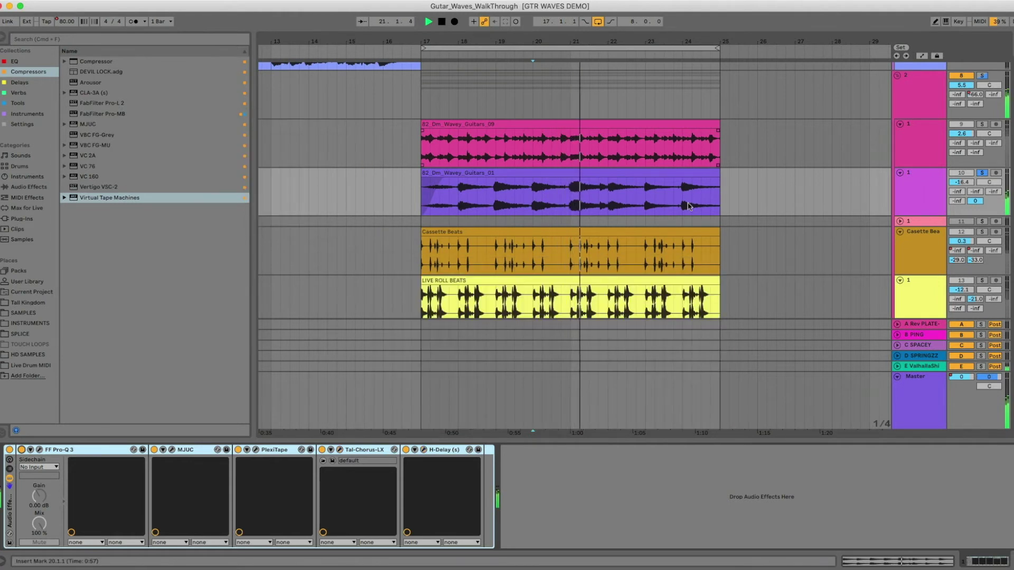
click(911, 210)
scroll(916, 222, down, 2)
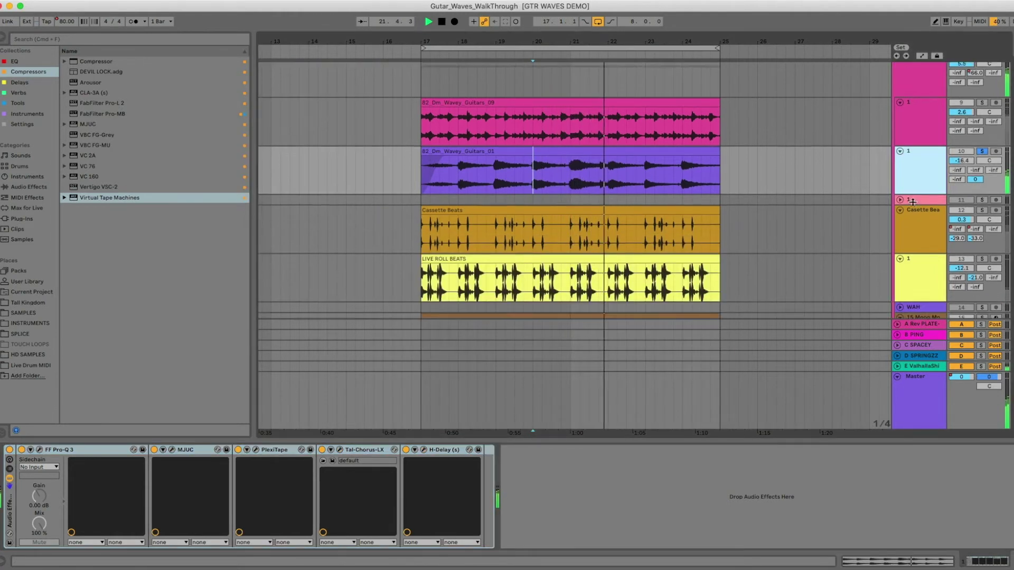
- Look through the devices on the Cassette Beats, LIVE ROLL BEATS and Moog tracks, ending on the Moog track's chain
click(920, 236)
scroll(920, 241, down, 2)
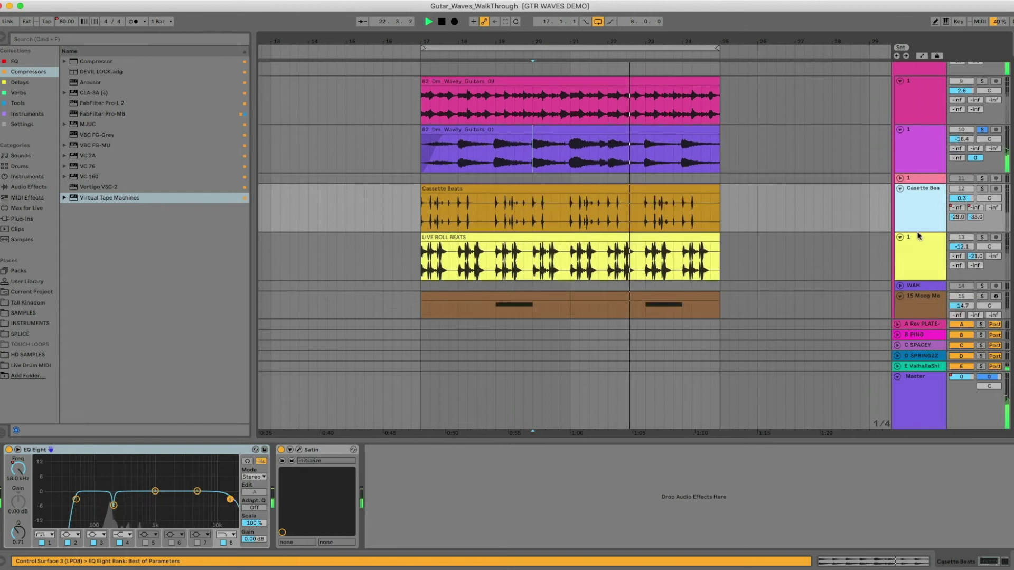
click(921, 245)
scroll(921, 251, down, 3)
click(921, 263)
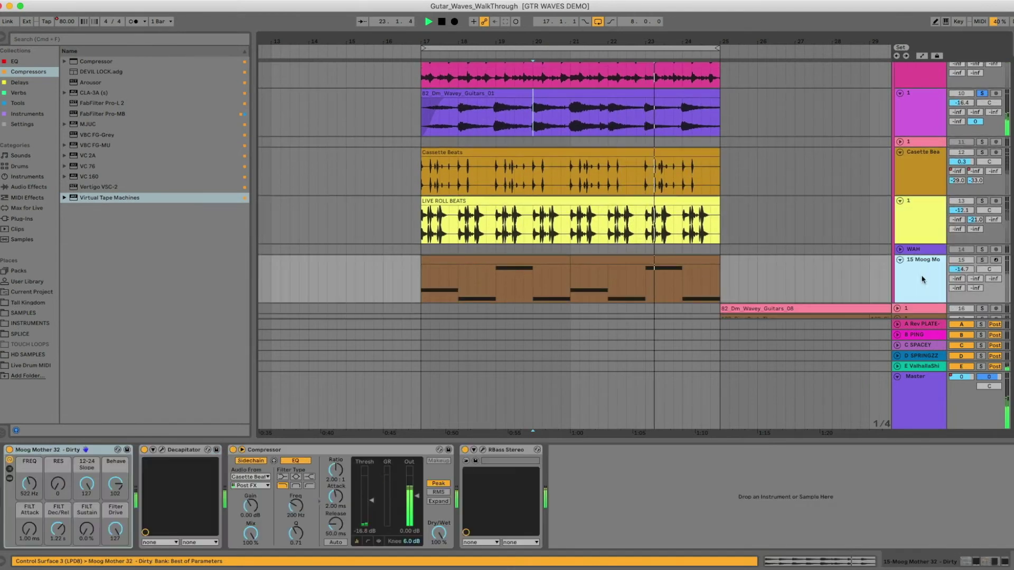
scroll(760, 182, down, 2)
- Audition the Moog track from bar 20, soloed with its Moog Mother 32 rack selected and unsoloed in the full mix
click(985, 242)
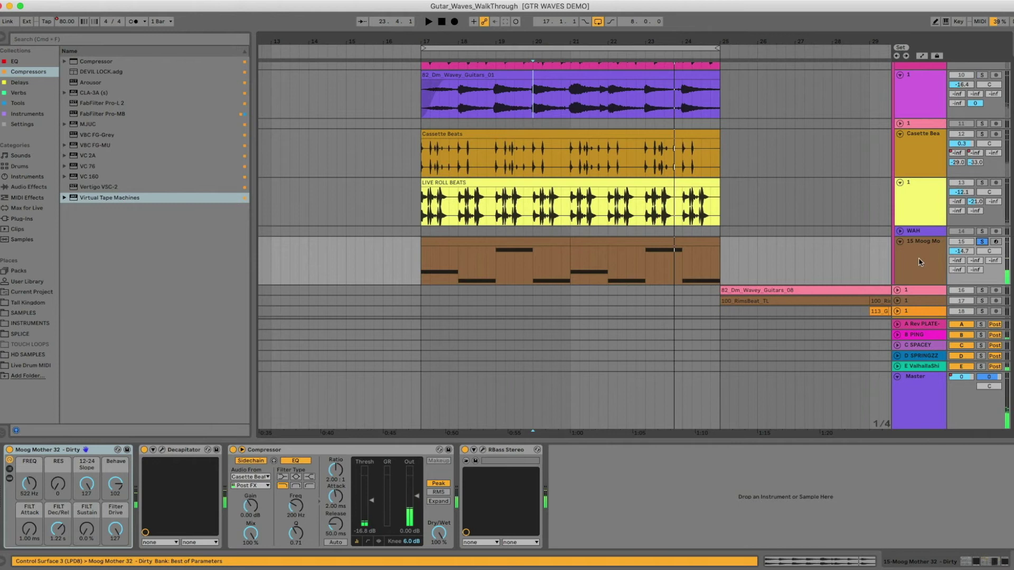
click(77, 453)
key(space)
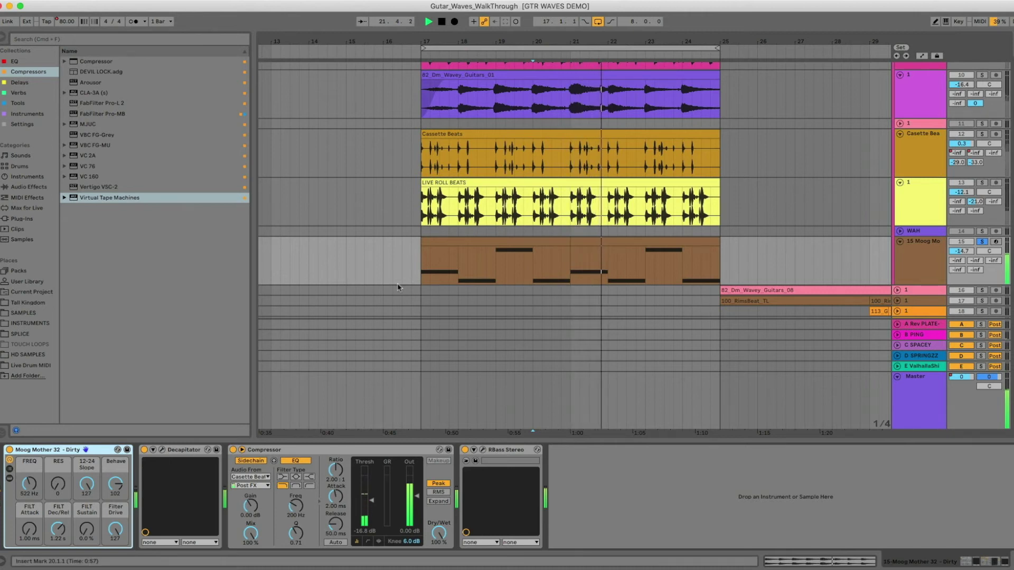
key(minus)
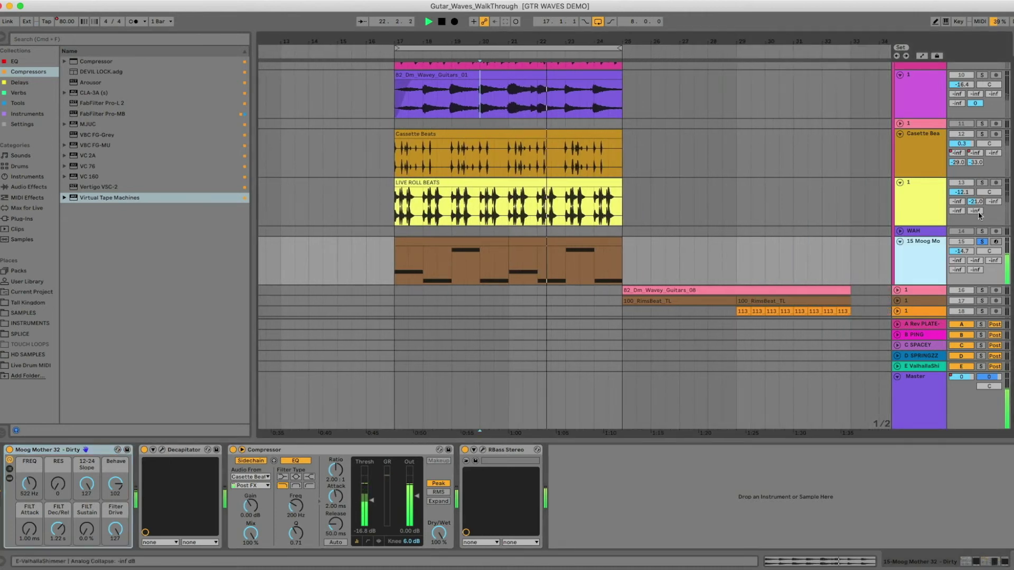
click(980, 242)
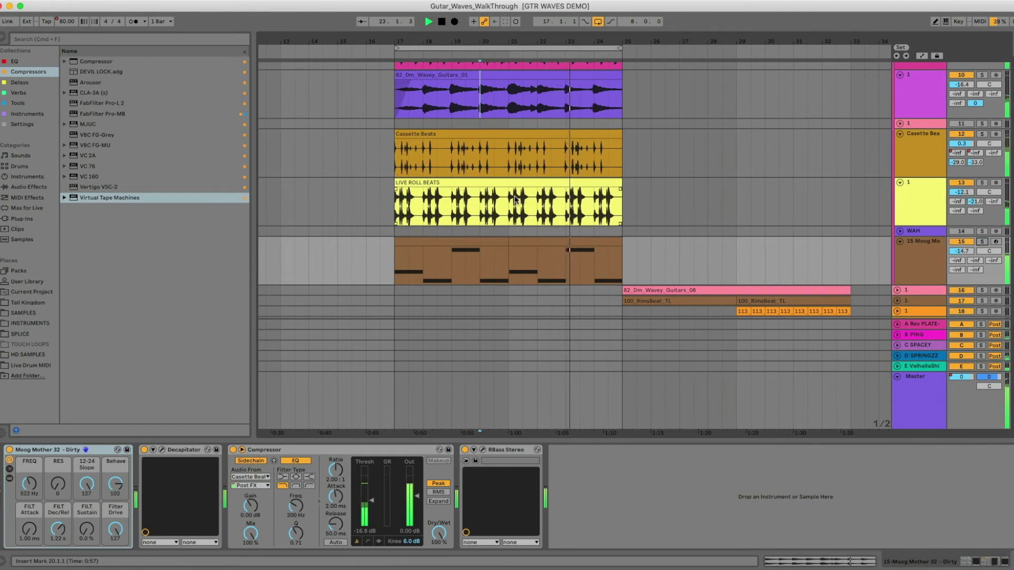
scroll(515, 200, right, 1)
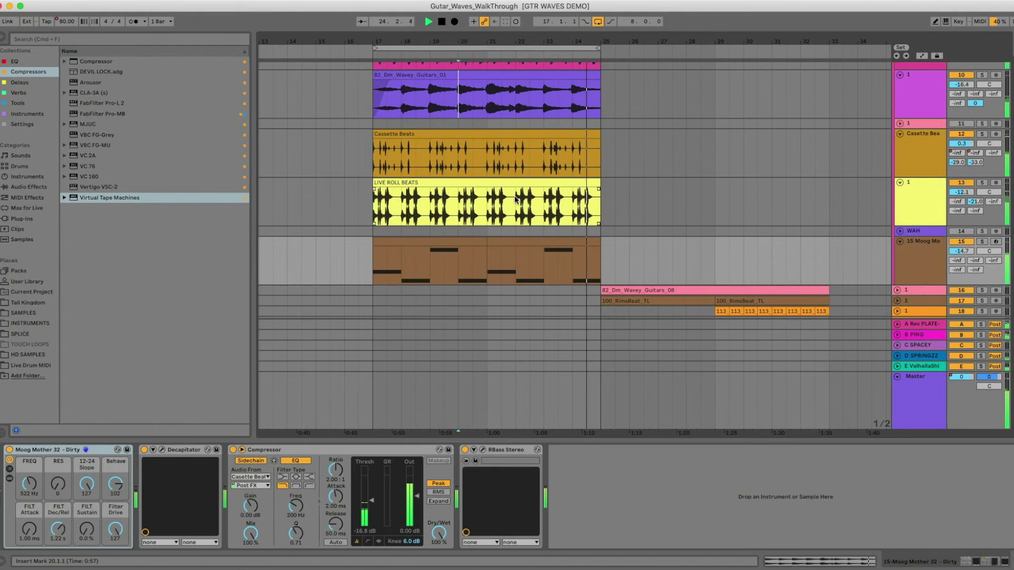
- Select the Cassette Beats track, audition it soloed and stop playback
click(928, 148)
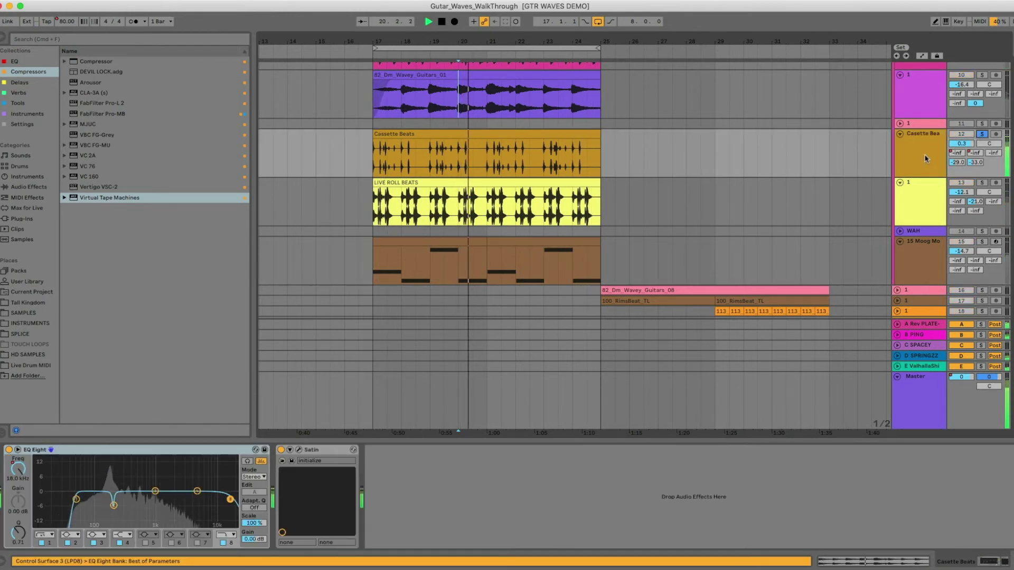
click(925, 159)
key(space)
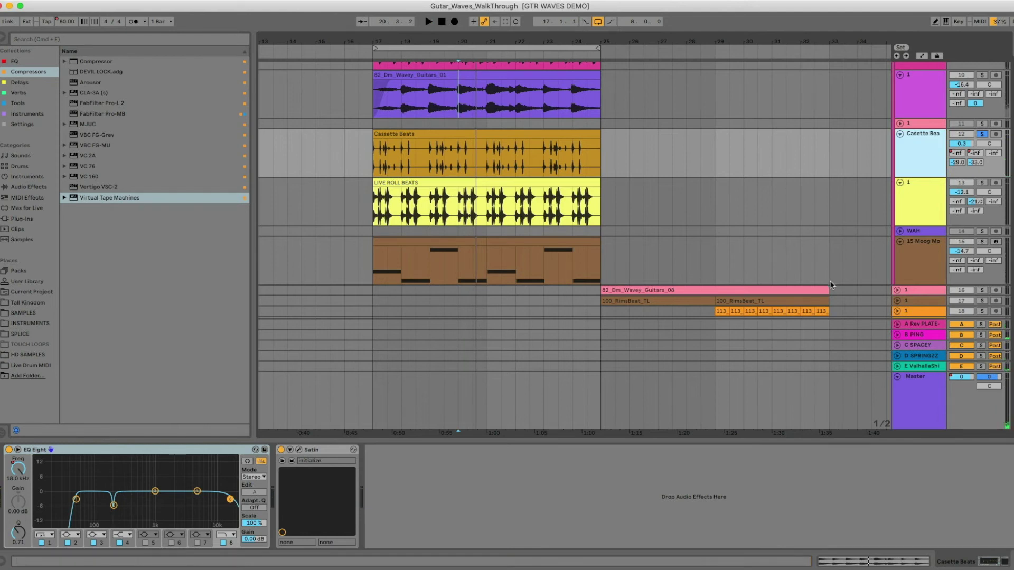
- Select the D SPRINGZZ return, open its Outer Space plug-in and move the window higher over the arrangement
click(919, 356)
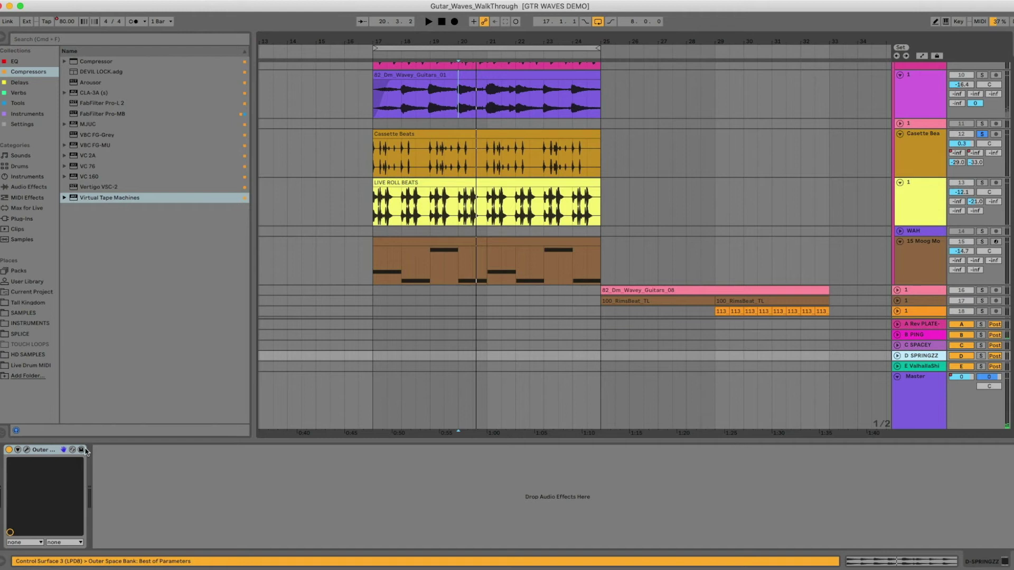
key(super+alt+p)
drag(458, 75, 451, 38)
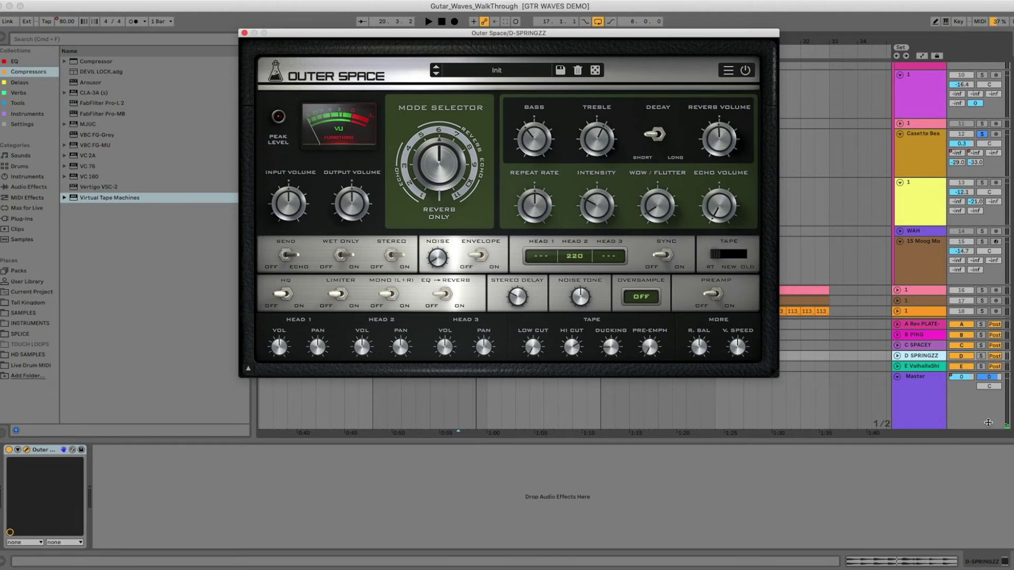
- Audition the D SPRINGZZ return soloed from bar 20 with long and short decay, unsolo it and close Outer Space
click(980, 357)
key(space)
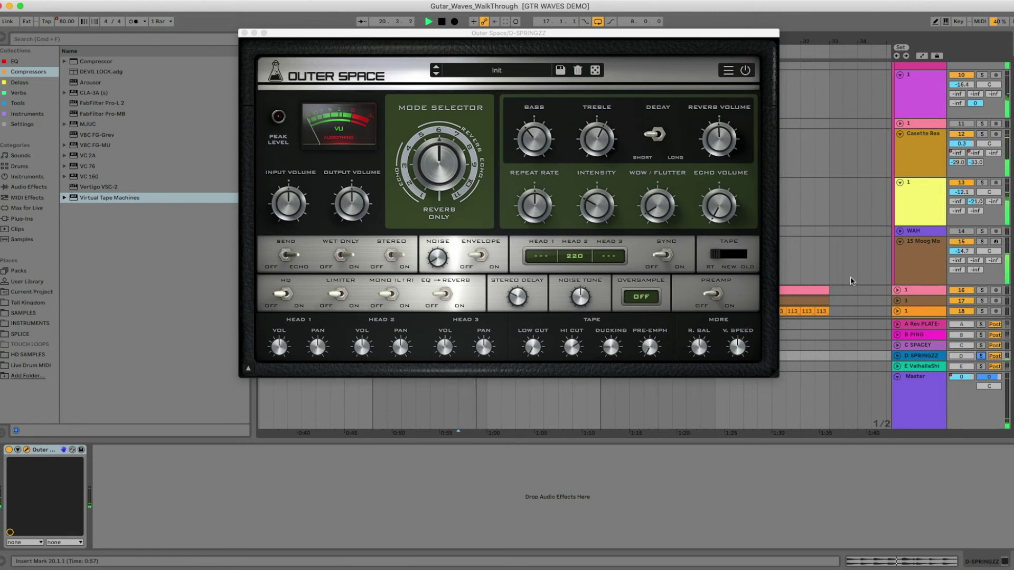
click(722, 33)
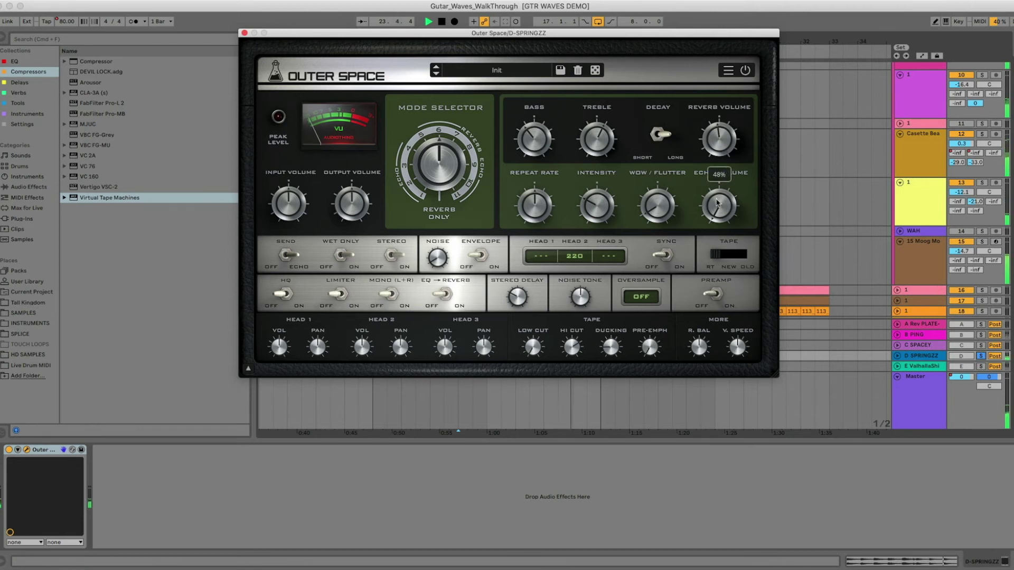
click(660, 138)
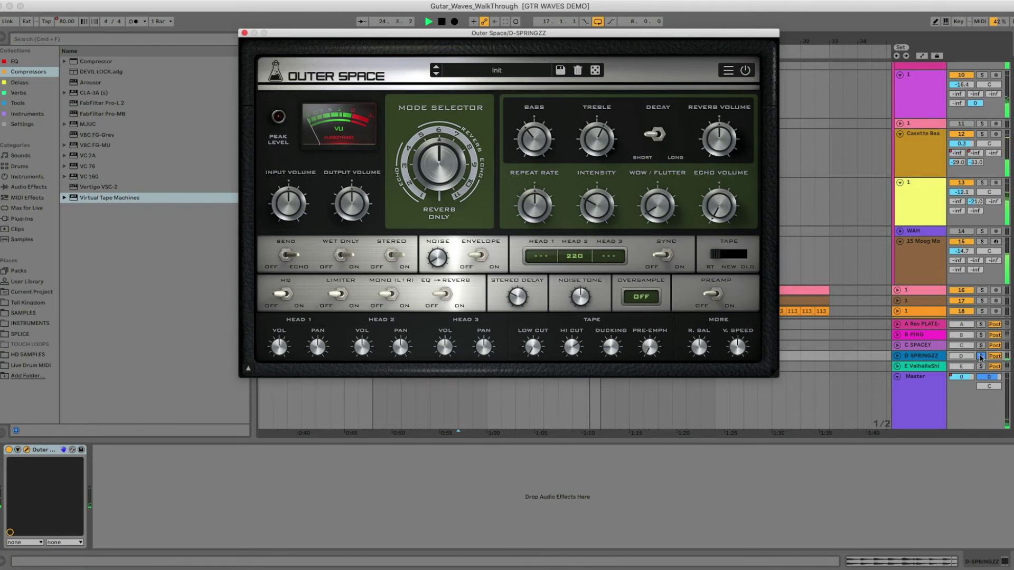
click(981, 357)
click(244, 33)
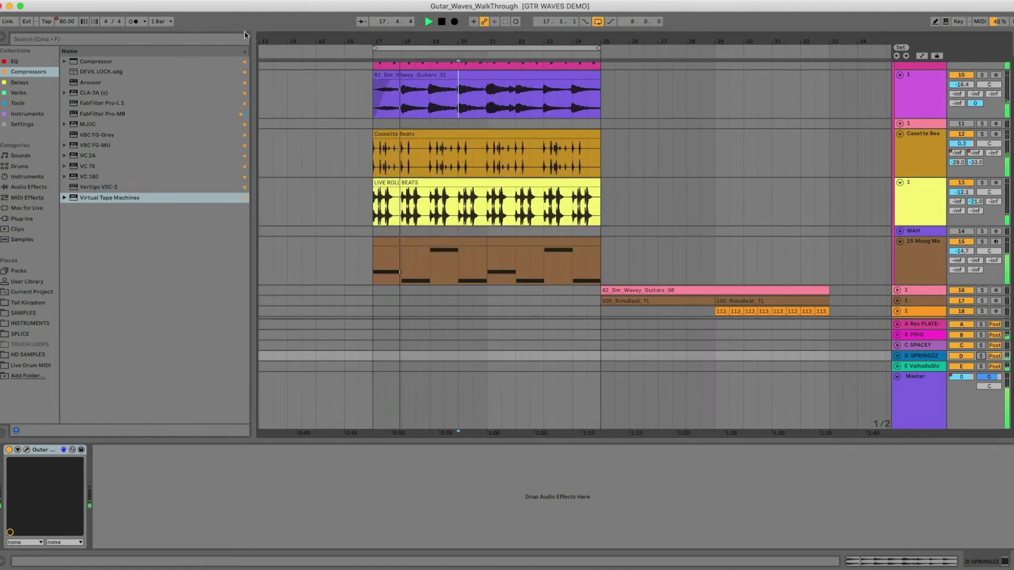
- Fold group track 2, loop the 82_Dm_Wavey_Guitars_08 clip and play it with the RimsBeat track unfolded
scroll(895, 133, up, 5)
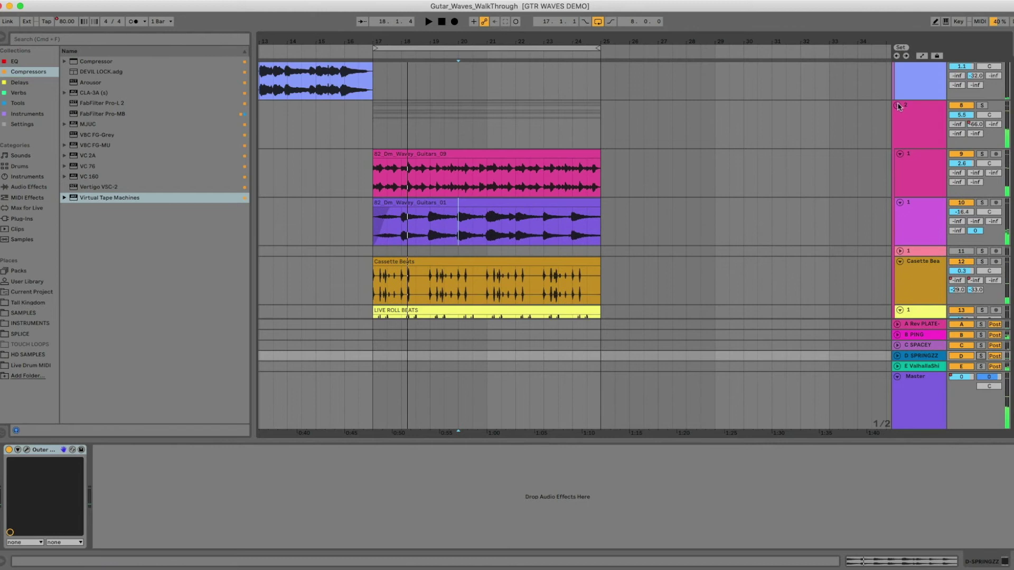
click(897, 106)
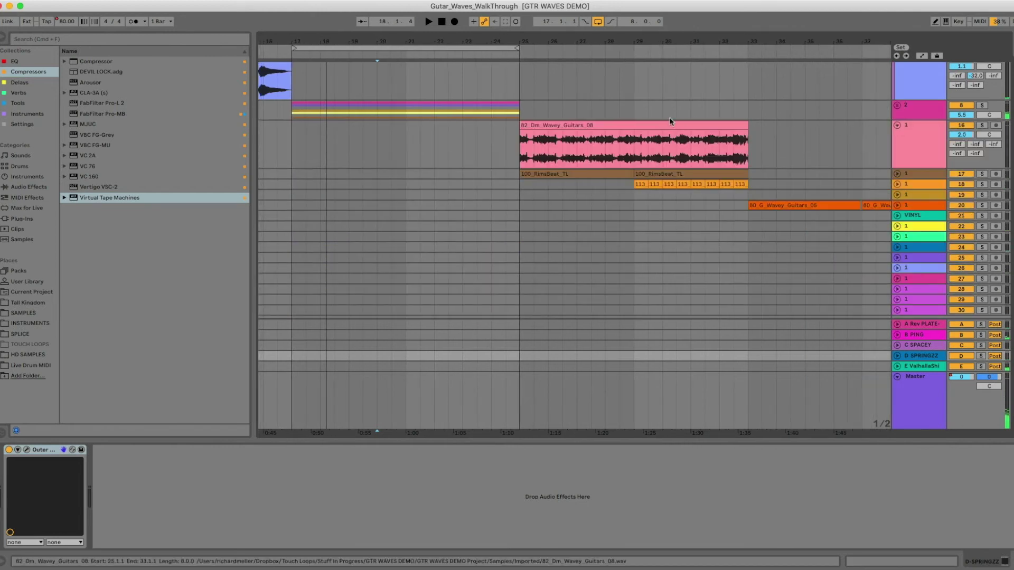
click(662, 124)
key(super+l)
key(space)
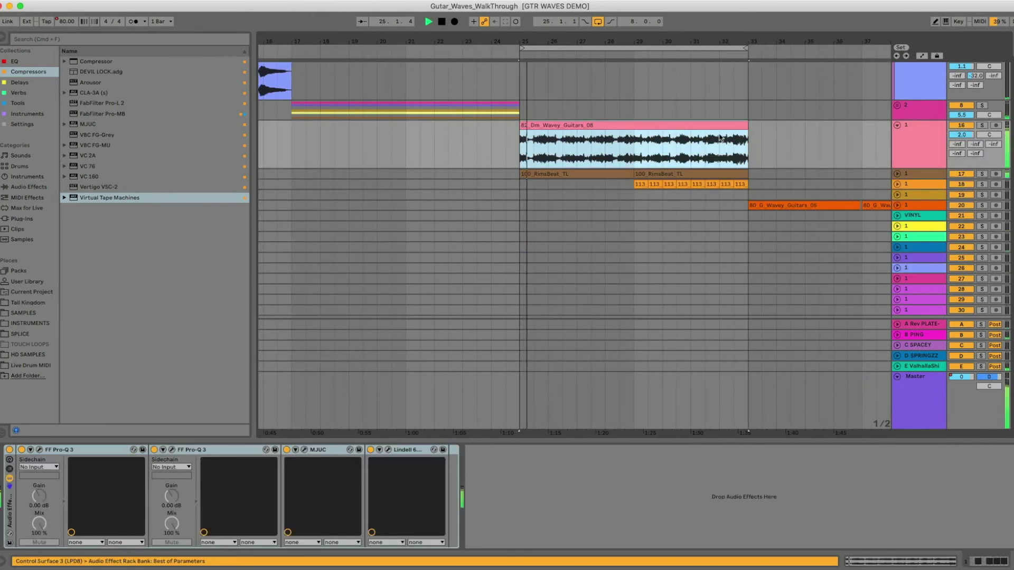
click(897, 174)
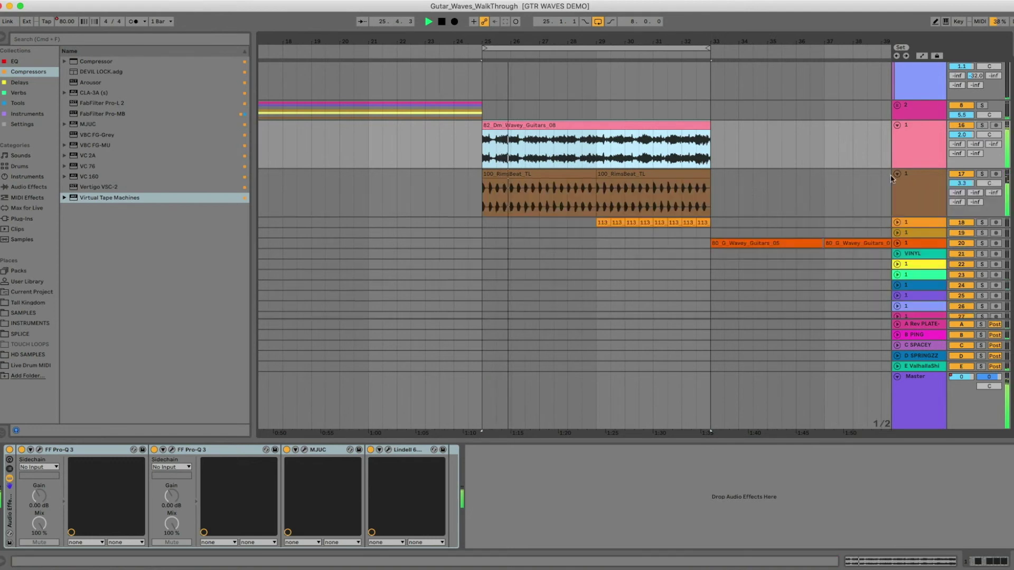
click(914, 140)
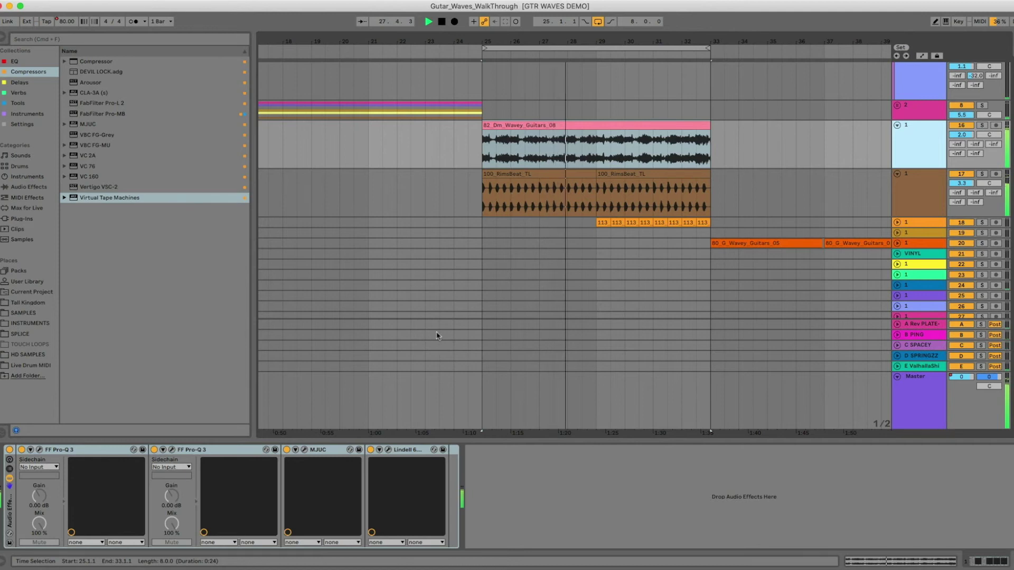
key(ctrl+Left)
key(ctrl+Right)
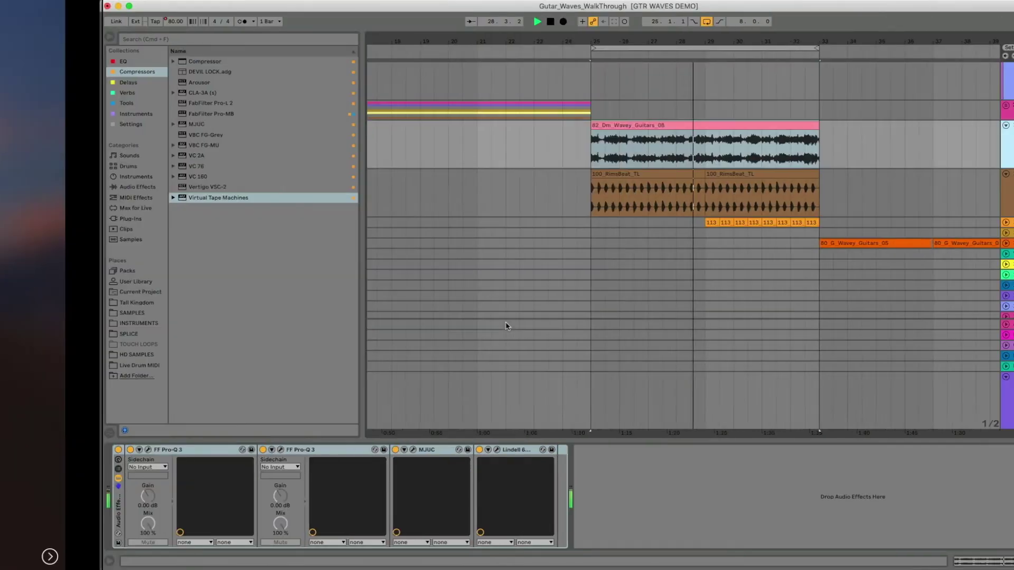
key(ctrl+Left)
key(ctrl+Right)
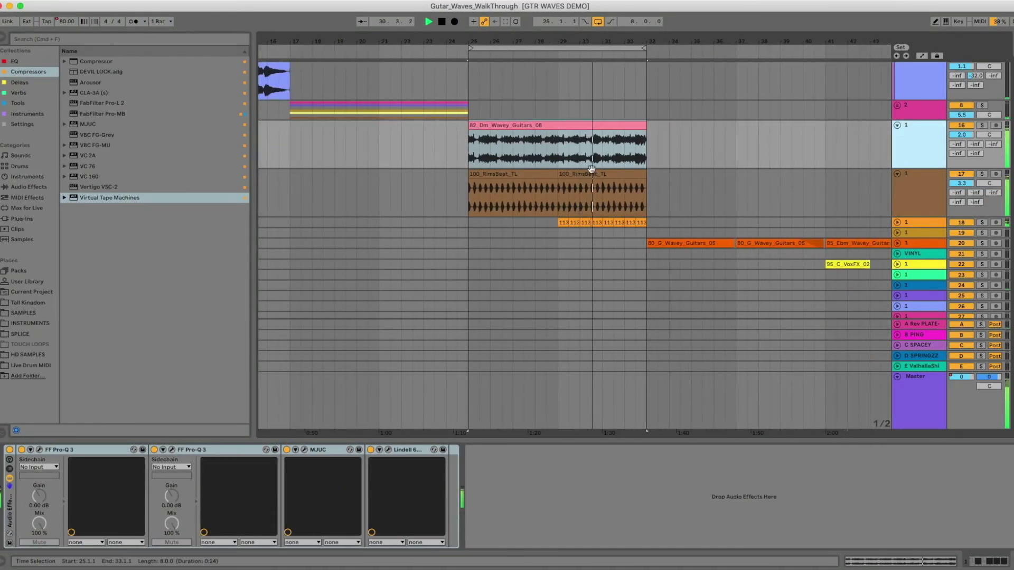
- Solo the Wavey_Guitars_08 track, stop playback and select its clip so that playback starts at bar 25
click(537, 125)
click(881, 134)
click(913, 135)
key(space)
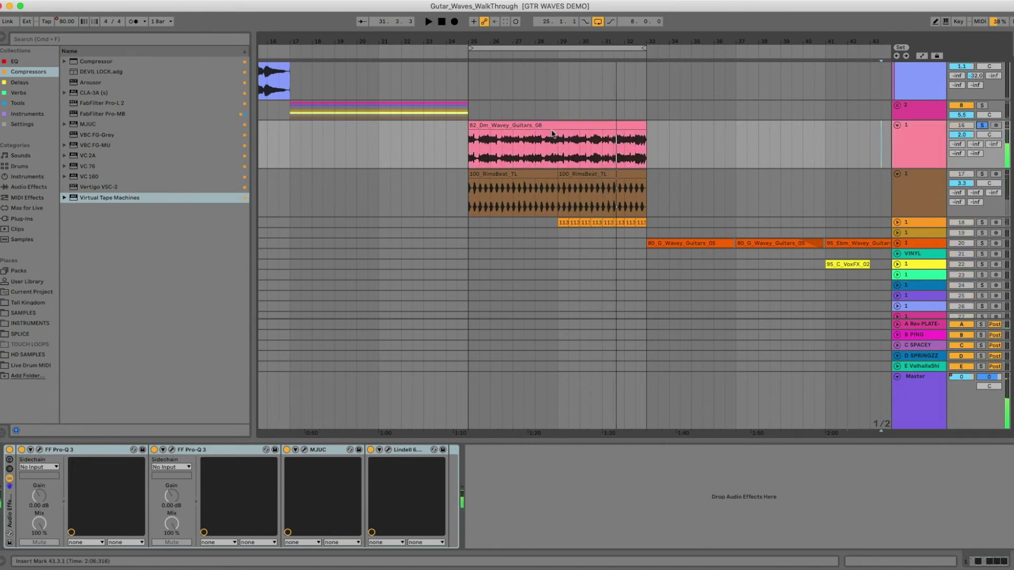
click(540, 123)
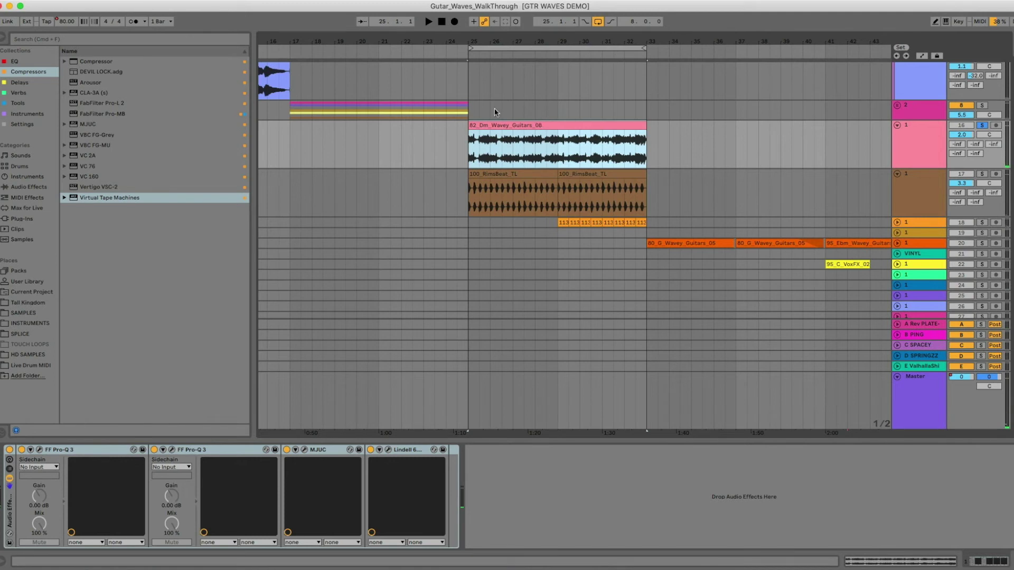
- Open the first FF Pro-Q 3, examine its EQ bands while the soloed guitar plays, and close its window
click(39, 452)
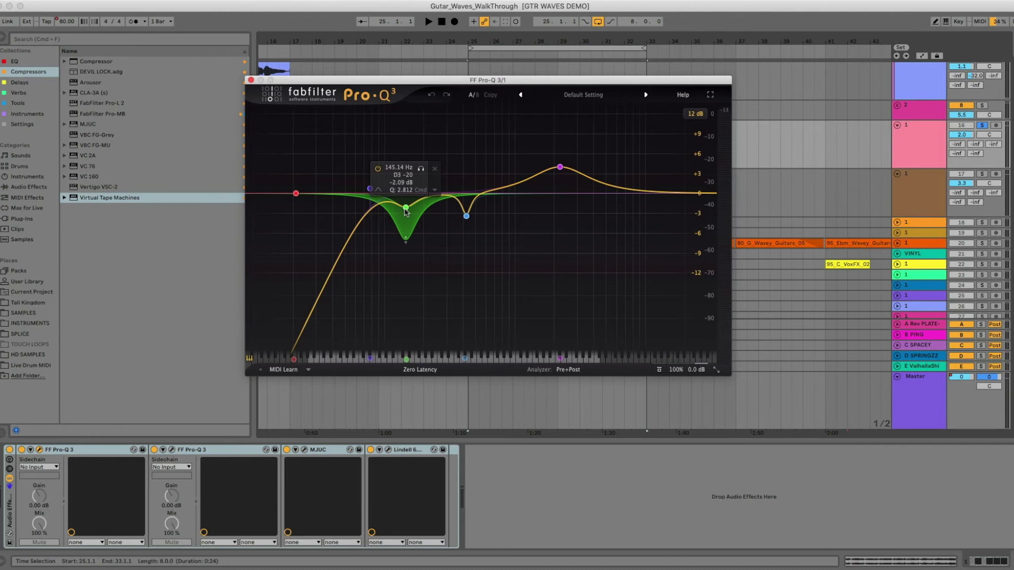
drag(422, 80, 367, 77)
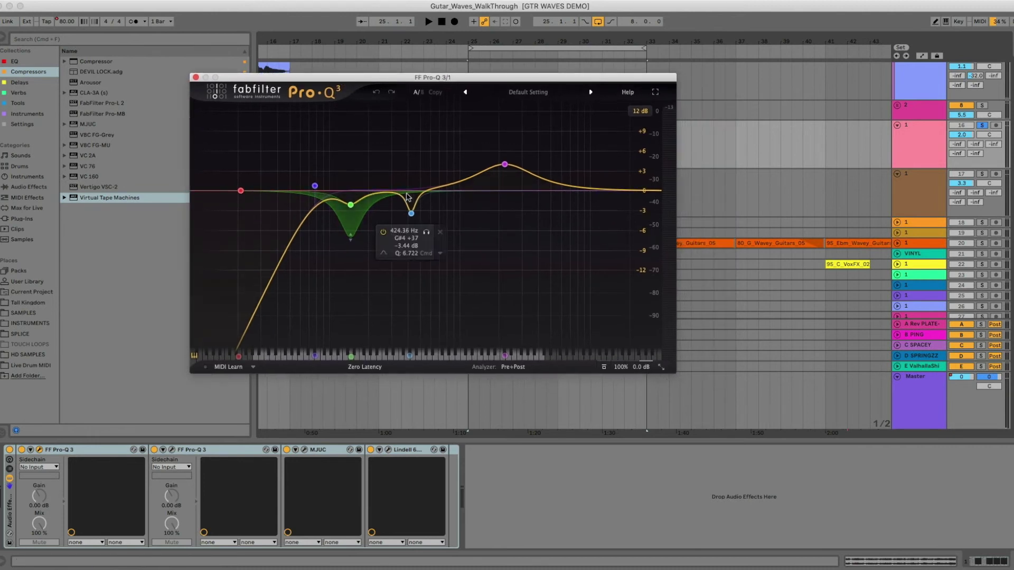
click(504, 165)
key(space)
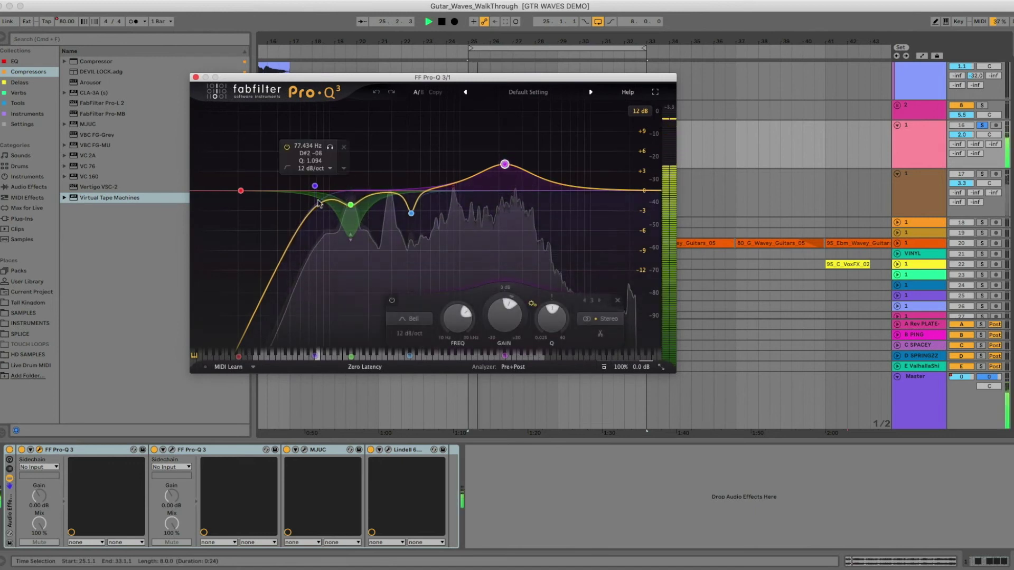
click(195, 77)
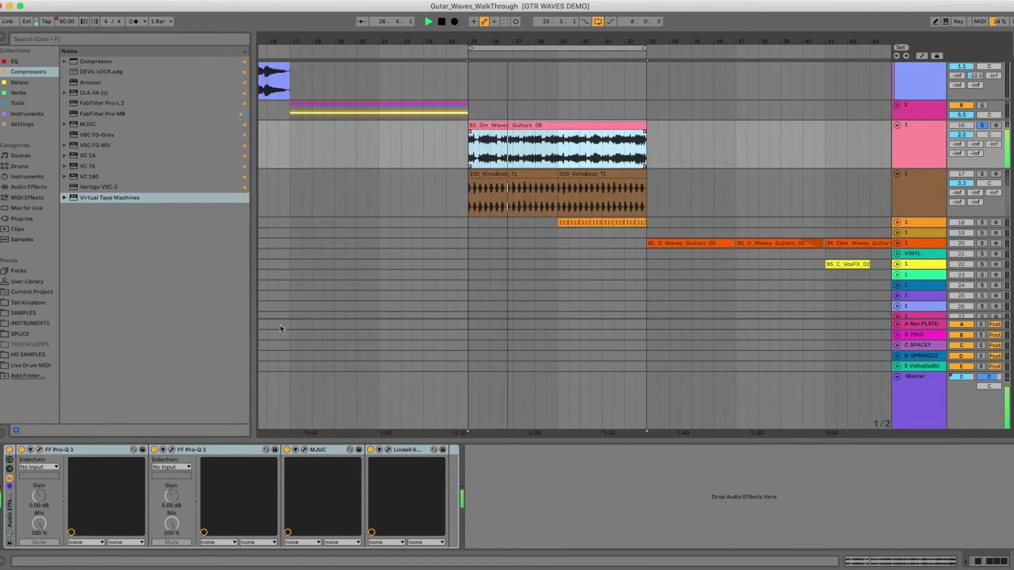
- Open the second FF Pro-Q 3, move its window up and inspect the narrow low-frequency cut while playing from bar 25
click(172, 449)
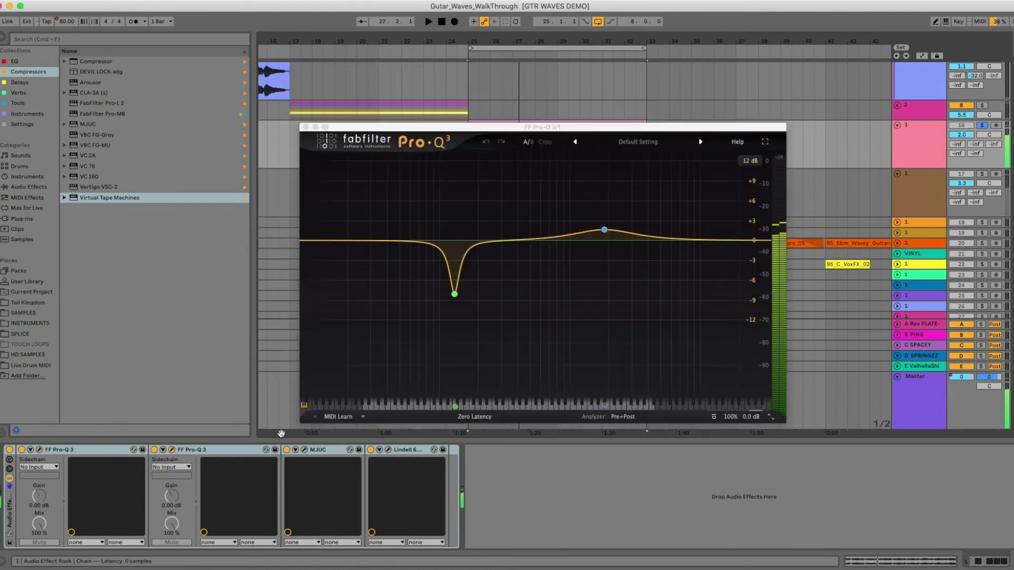
drag(341, 127, 292, 93)
mouse_move(411, 255)
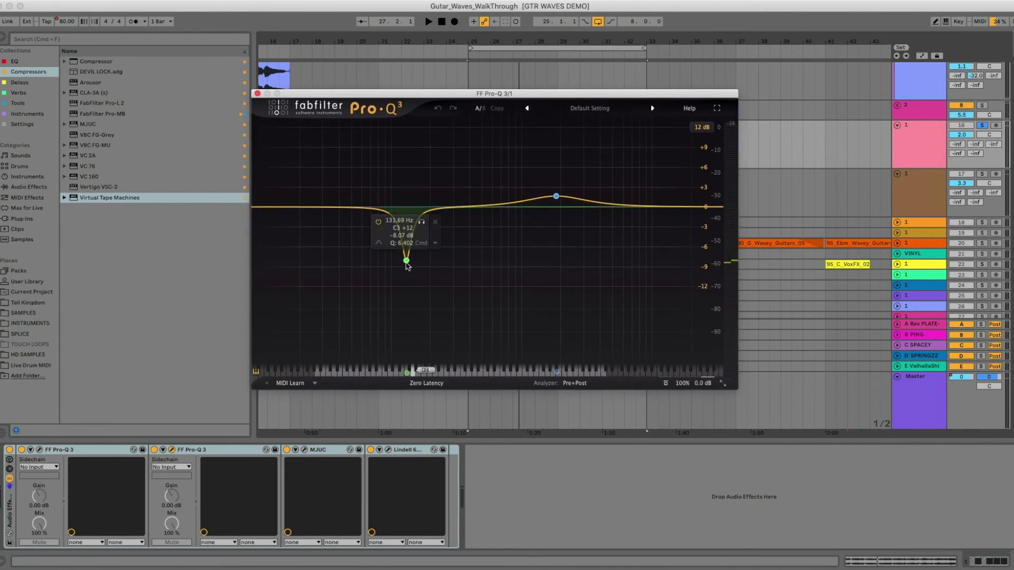
key(space)
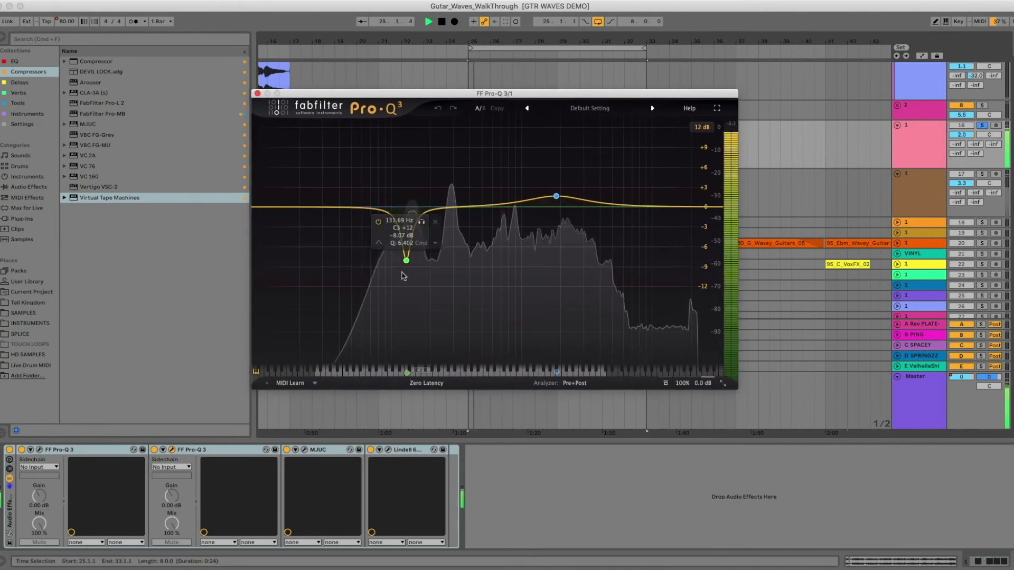
- Open MJUC during playback, check its compressor settings and close its window
click(305, 450)
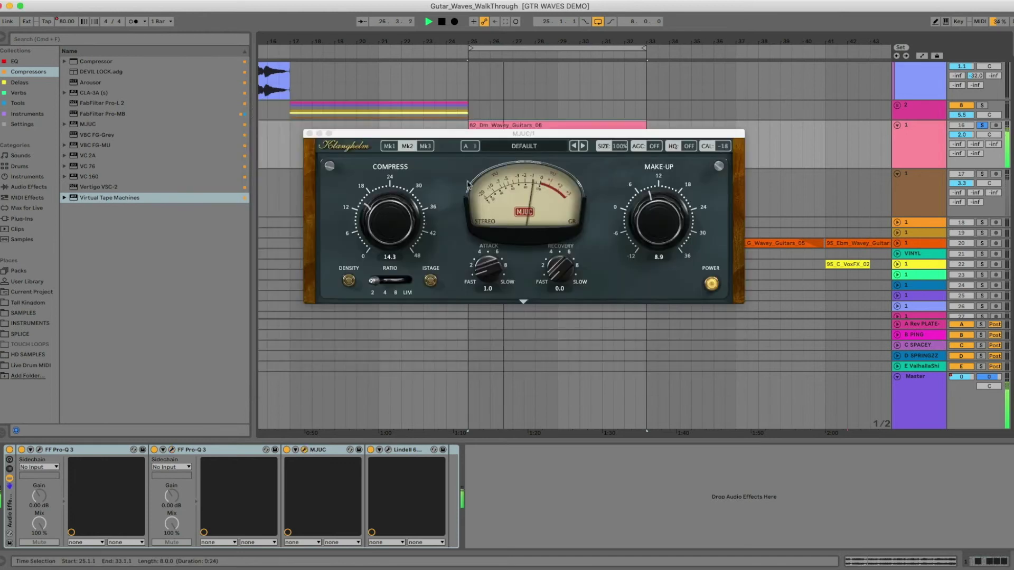
click(311, 134)
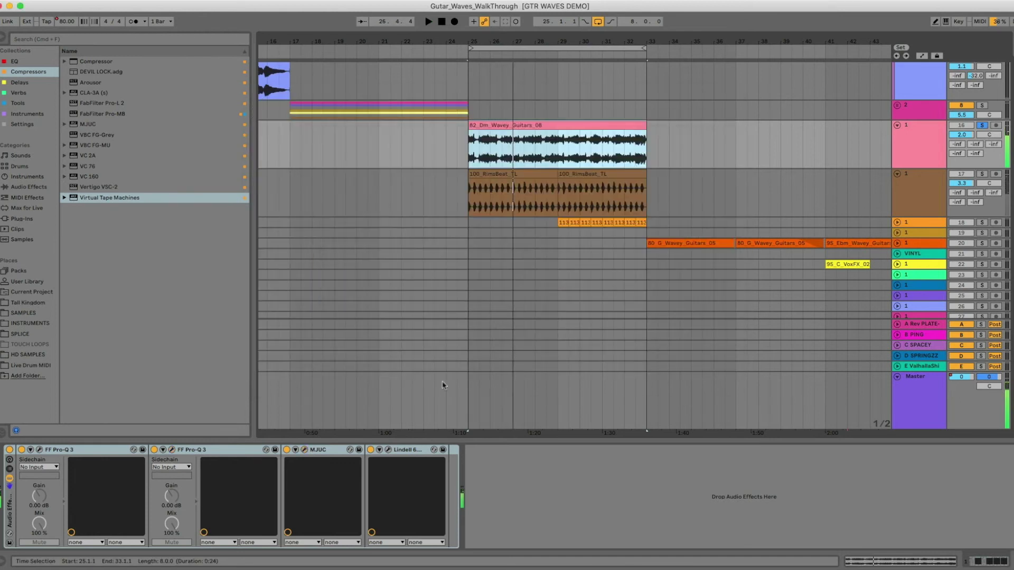
- Open Lindell 6X-500, move its window up, compare the soloed guitar with the plug-in bypassed and active, and close it
click(388, 450)
drag(425, 147, 449, 60)
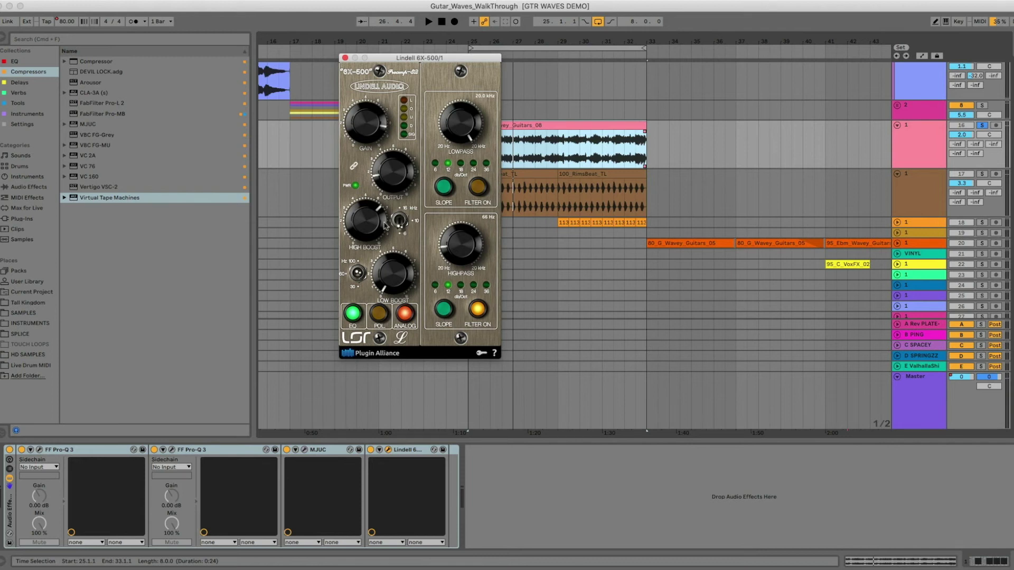
key(space)
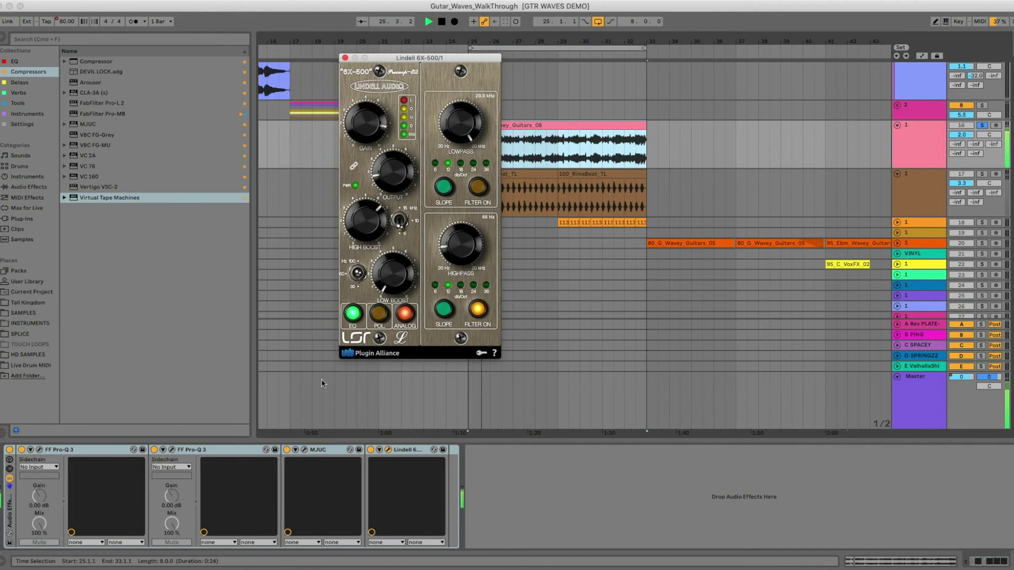
click(370, 450)
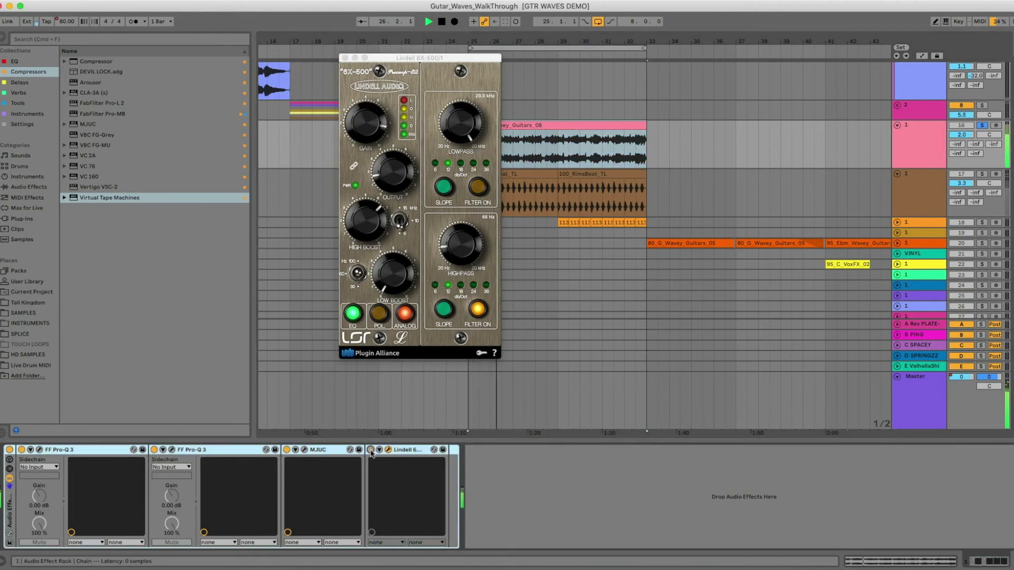
click(372, 451)
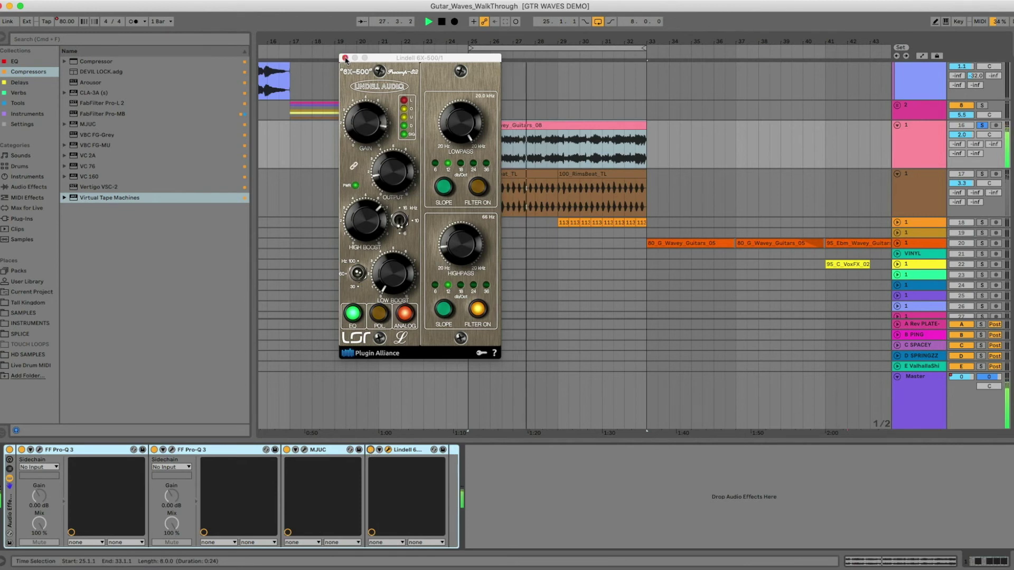
click(345, 58)
- Select and solo the 100_RimsBeat_TL track and play it from bar 25
drag(587, 41, 502, 22)
click(925, 203)
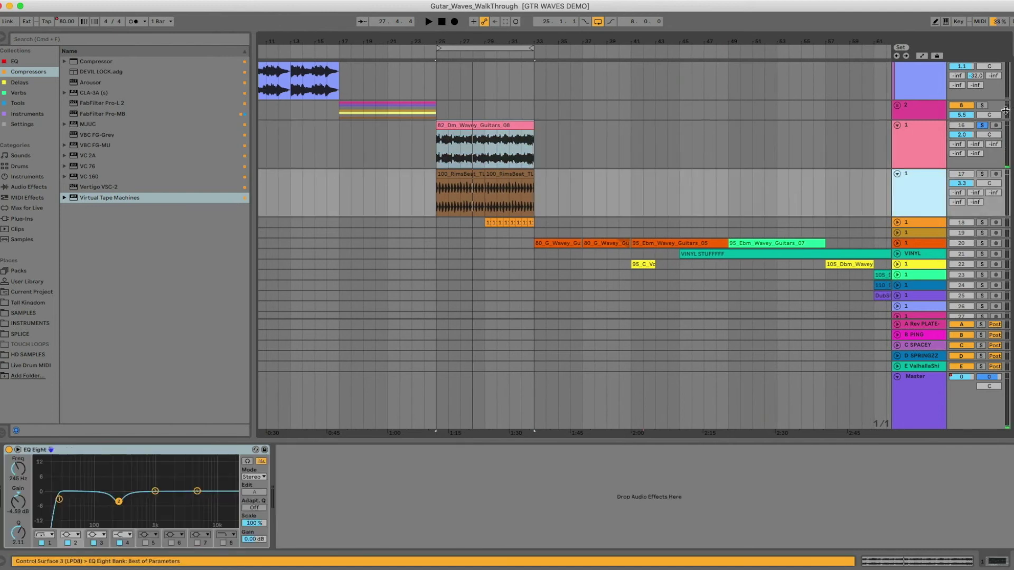
click(935, 189)
key(space)
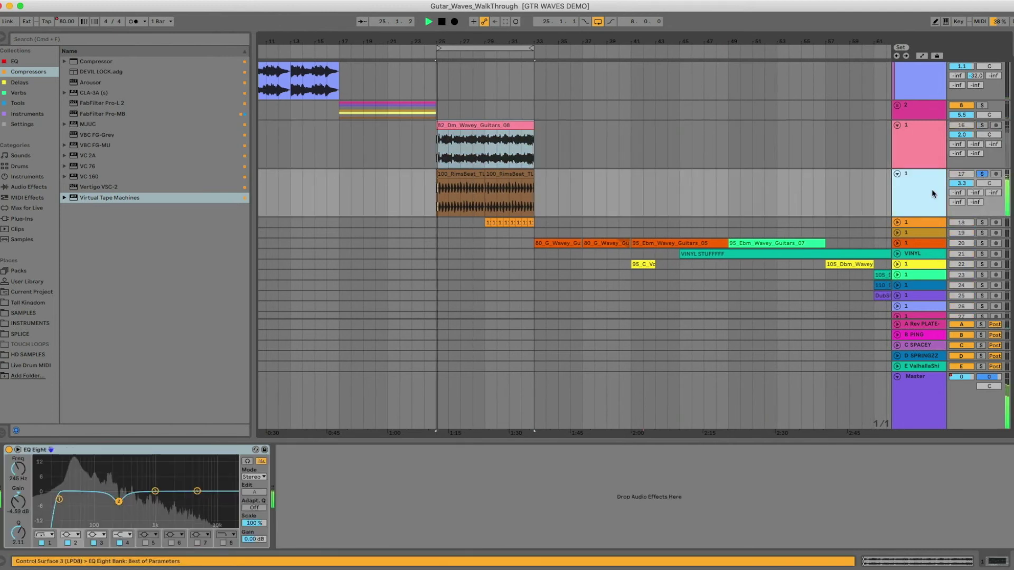
drag(459, 36, 460, 36)
- Add track 18 to the solo, unfold it and select its first clip at bar 29 while both beats play
super+click(982, 223)
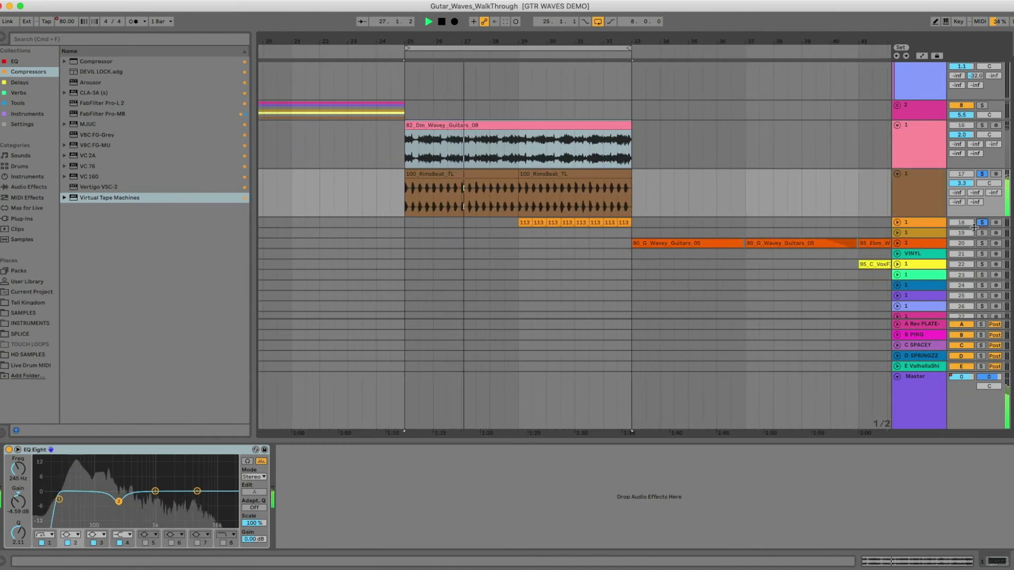
click(897, 223)
click(527, 223)
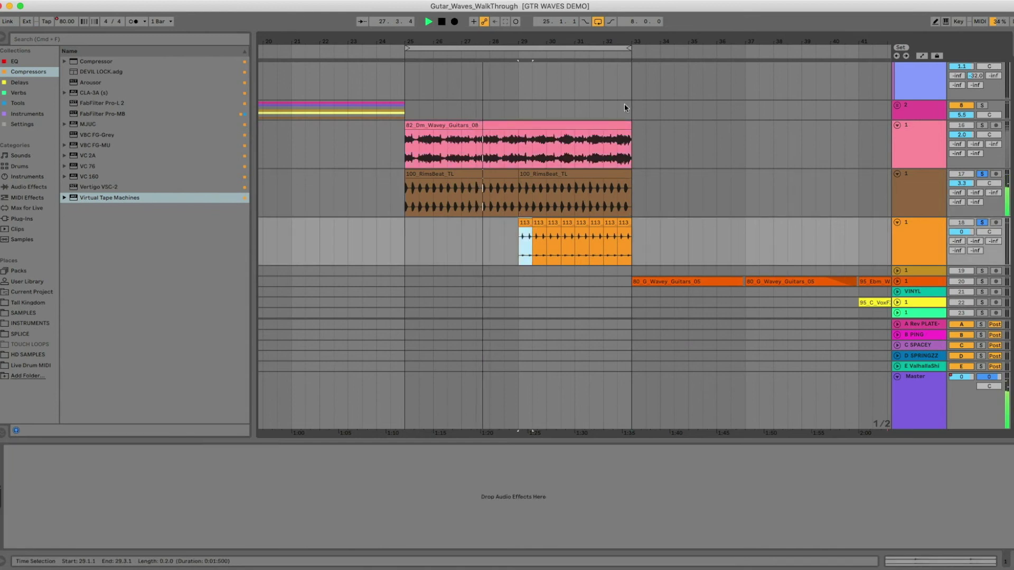
drag(536, 42, 506, 27)
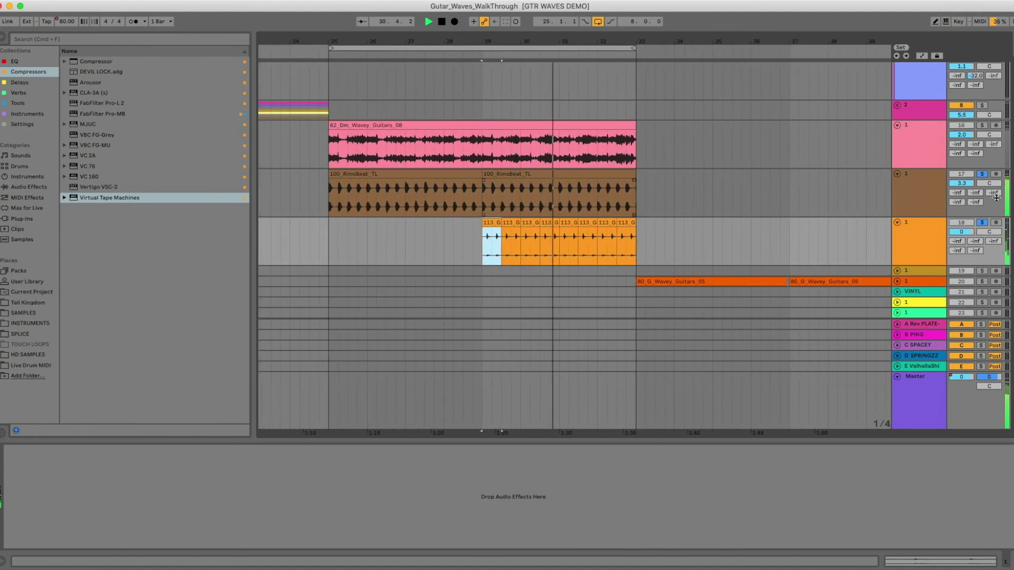
drag(578, 41, 577, 16)
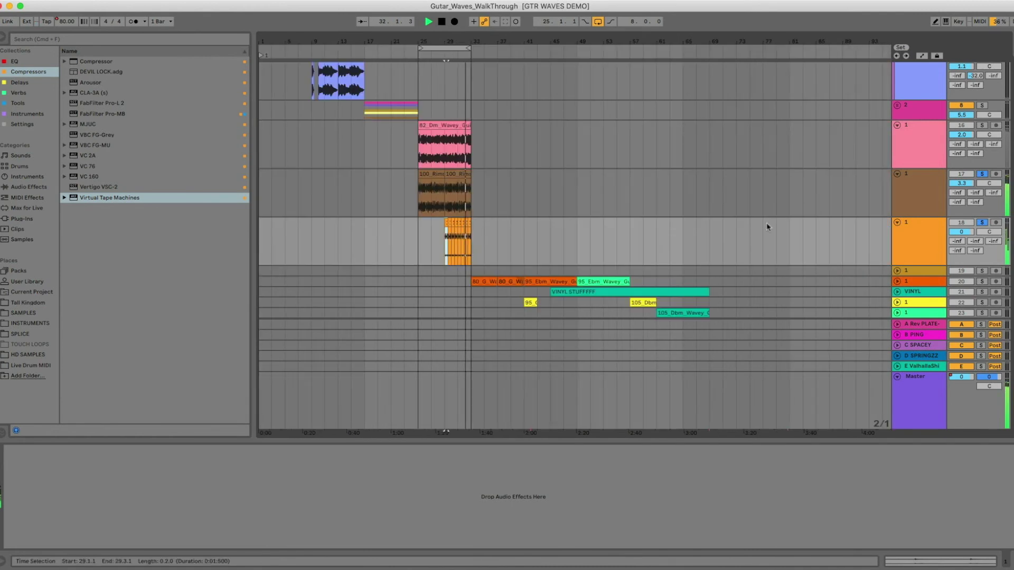
- Clear the beat solos, stop playback, then select the guitar clips on track 20, solo that track and play from bar 33
click(981, 222)
key(space)
click(484, 280)
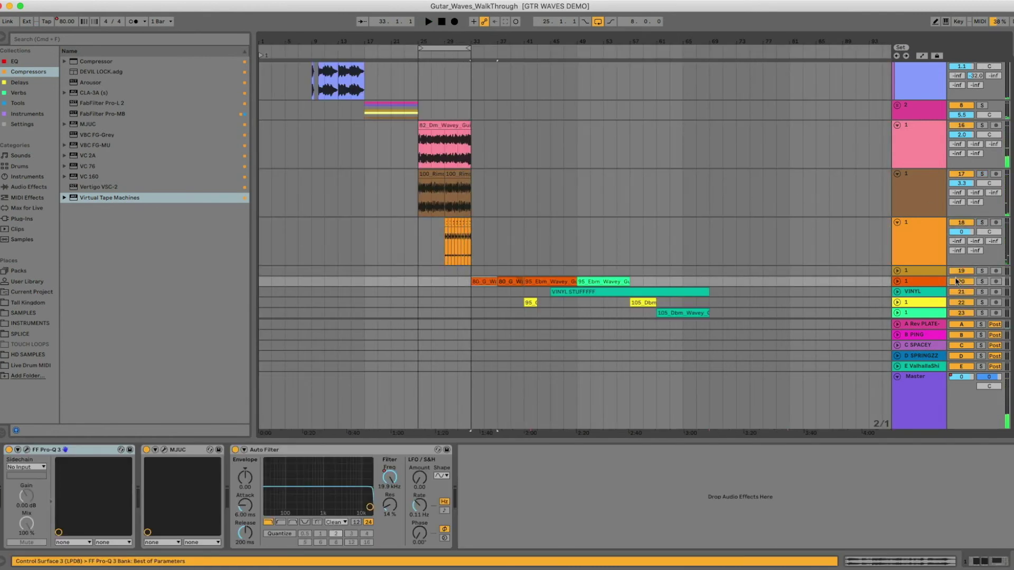
key(space)
- Loop the selected guitar clips from bar 33 to 49 and unfold their track
drag(487, 42, 489, 51)
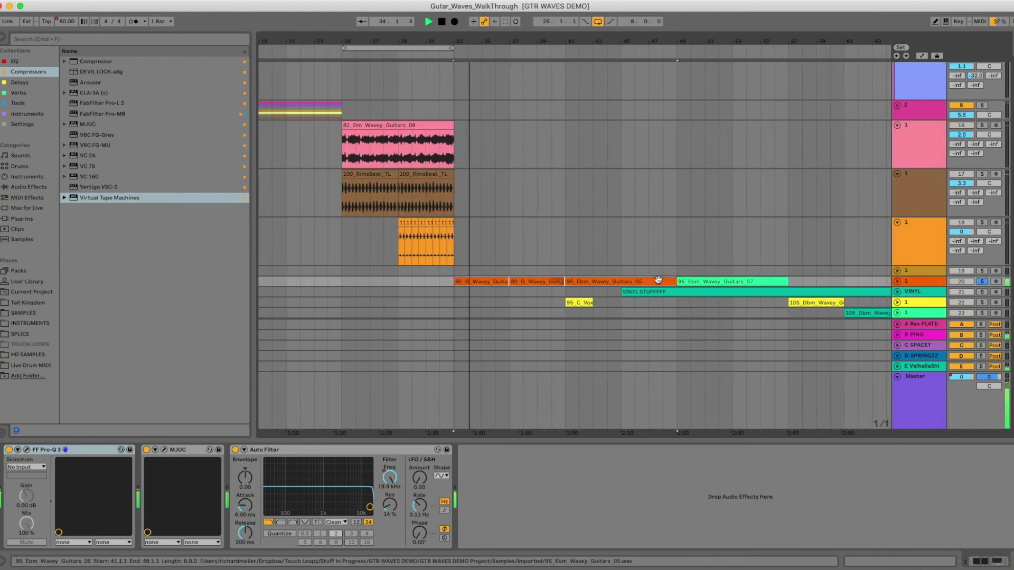
key(super+l)
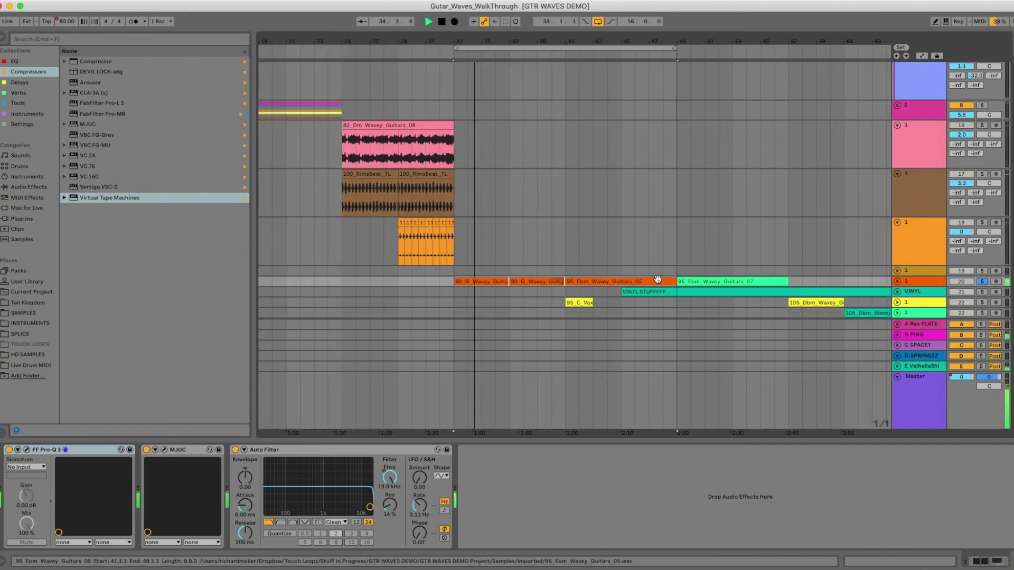
click(897, 281)
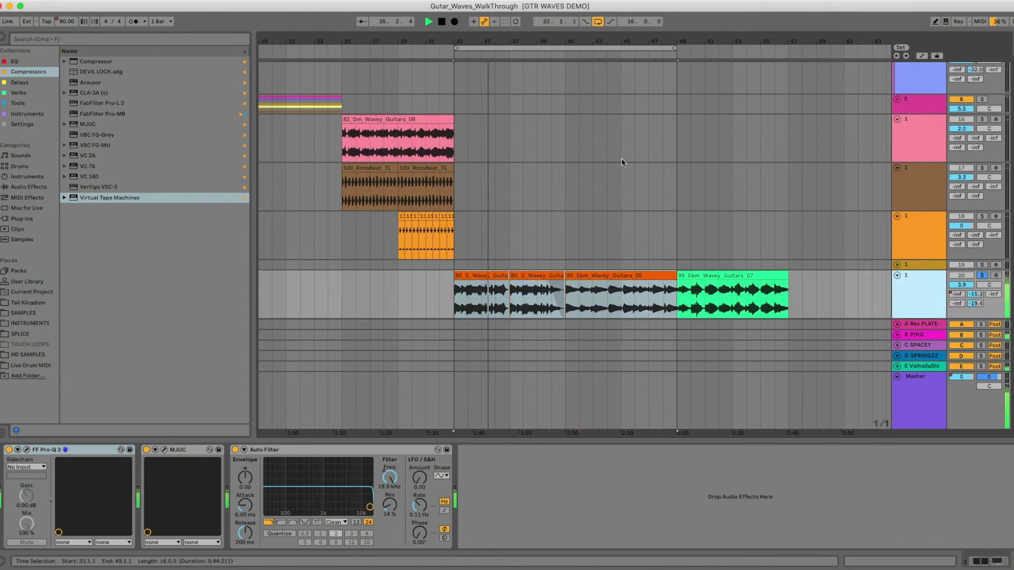
- Open the guitar track's FF Pro-Q 3, inspect its high cut and dynamic bell band, and close its window
click(27, 451)
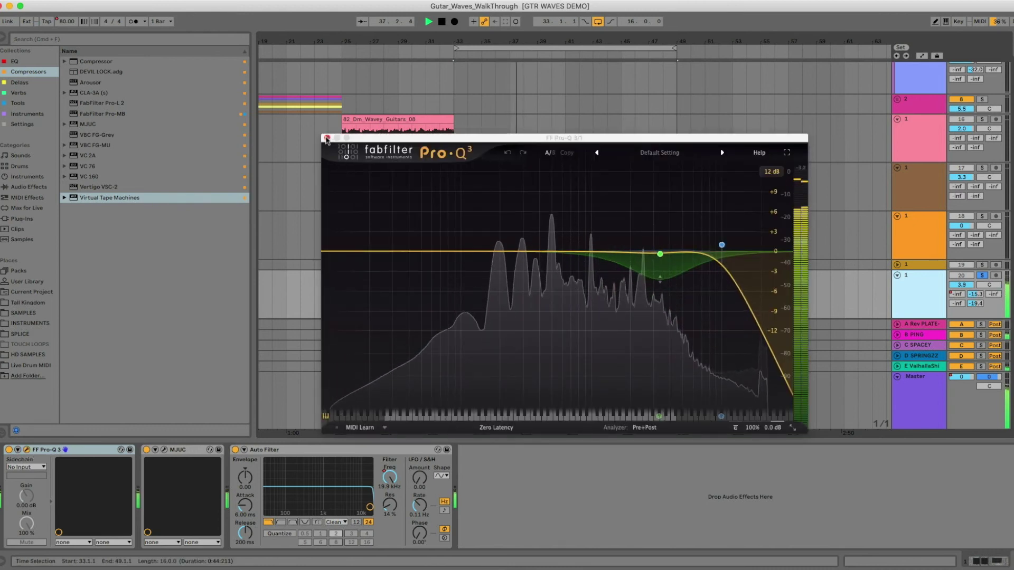
click(327, 137)
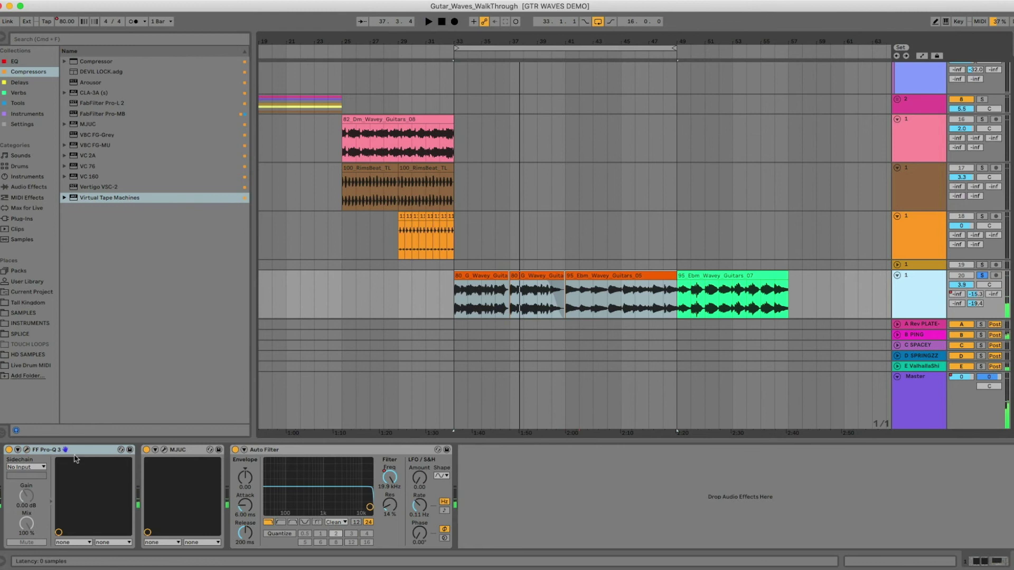
click(27, 451)
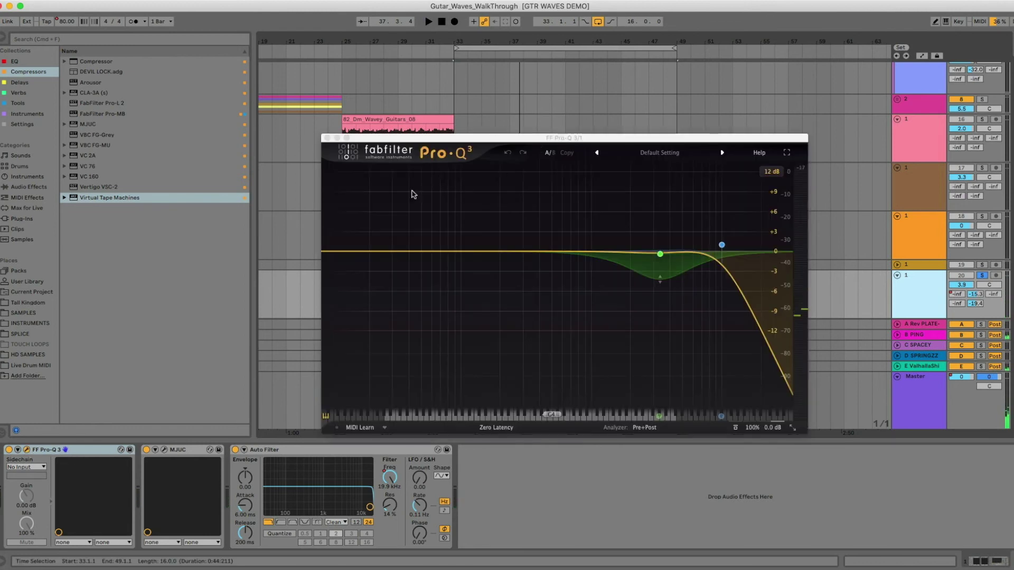
mouse_move(725, 253)
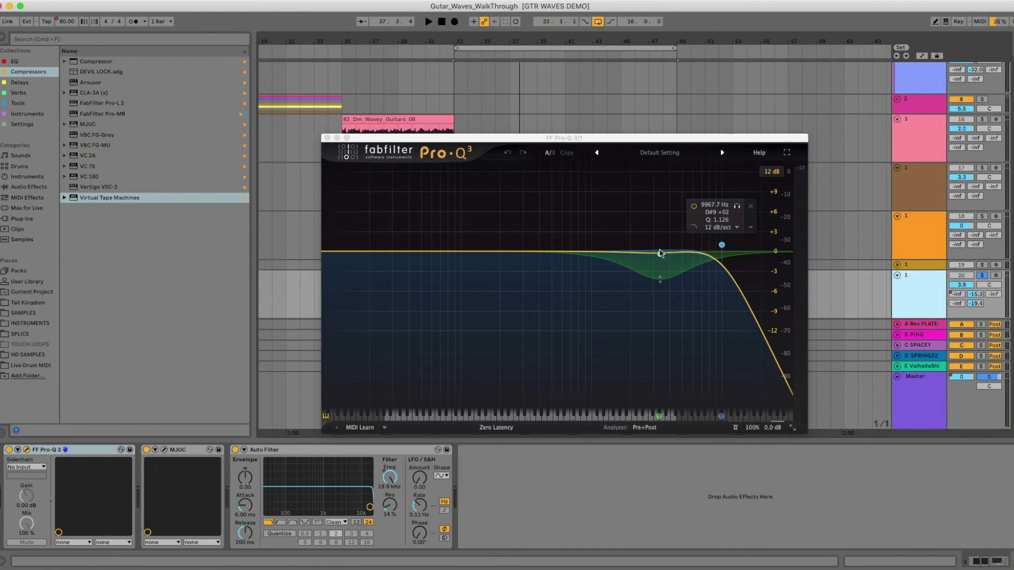
click(659, 254)
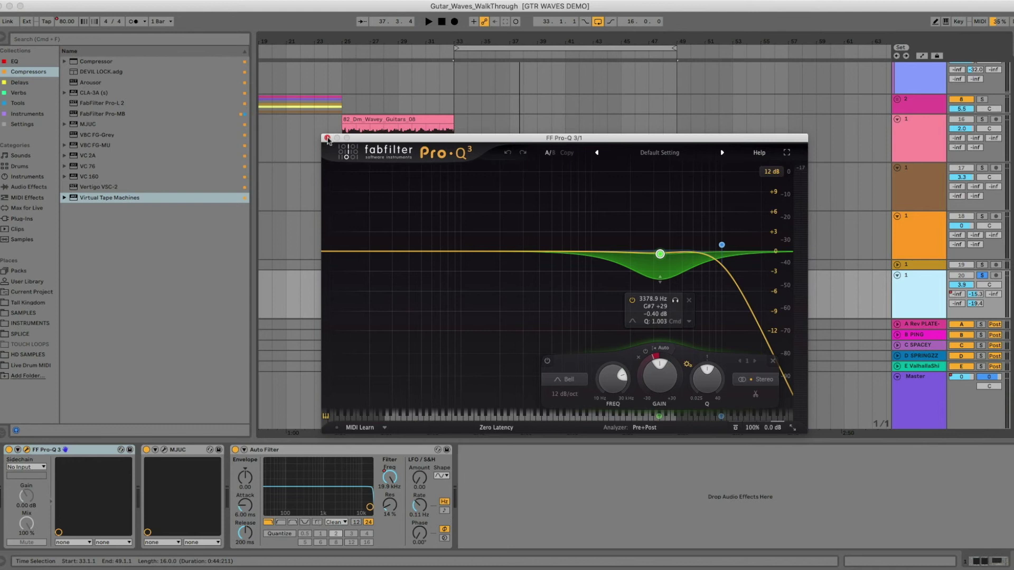
click(326, 138)
- Open the guitar track's MJUC, check its compression during playback from bar 33, and close its window
click(165, 451)
key(space)
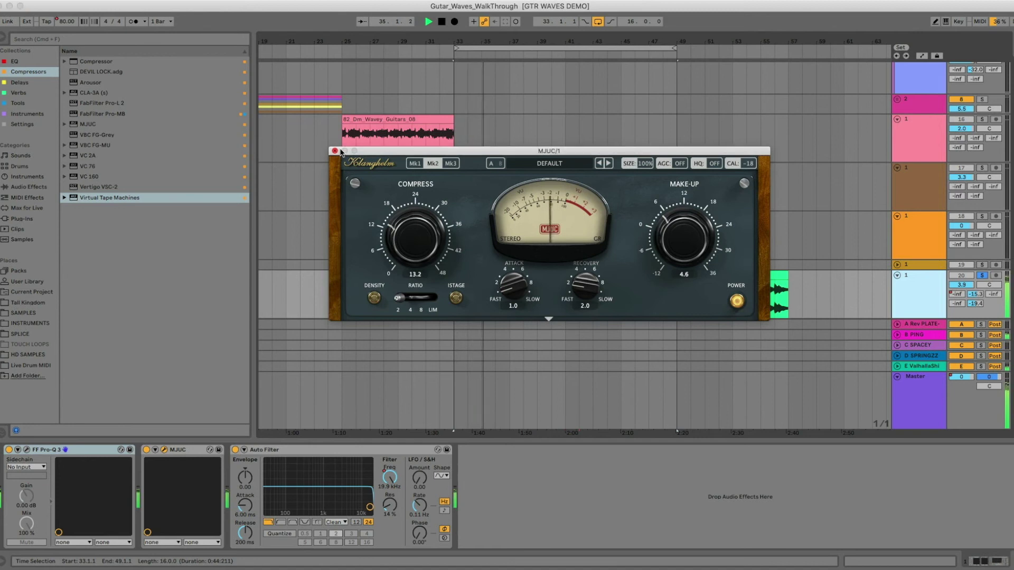
click(334, 151)
- Select the 95_Ebm_Wavey_Guitars_07 clip, loop it from bar 49 to 57 and look over its waveform during playback
scroll(617, 283, down, 5)
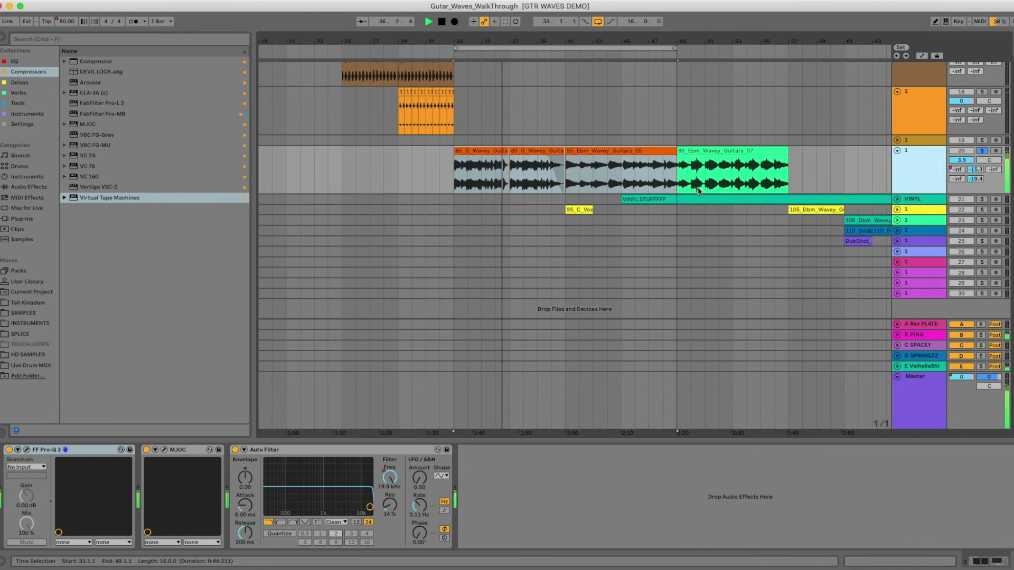
scroll(634, 179, right, 5)
click(695, 164)
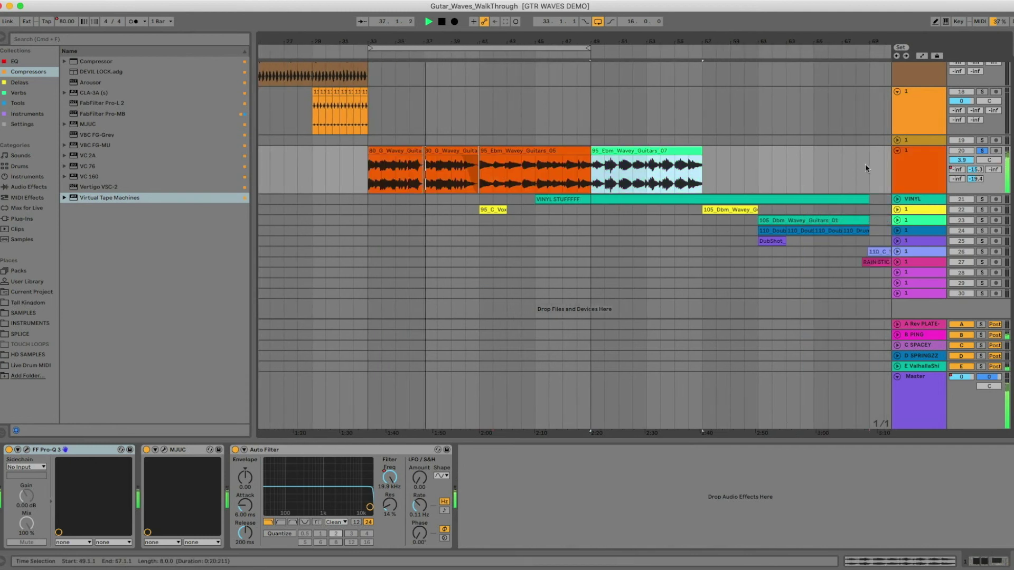
key(super+l)
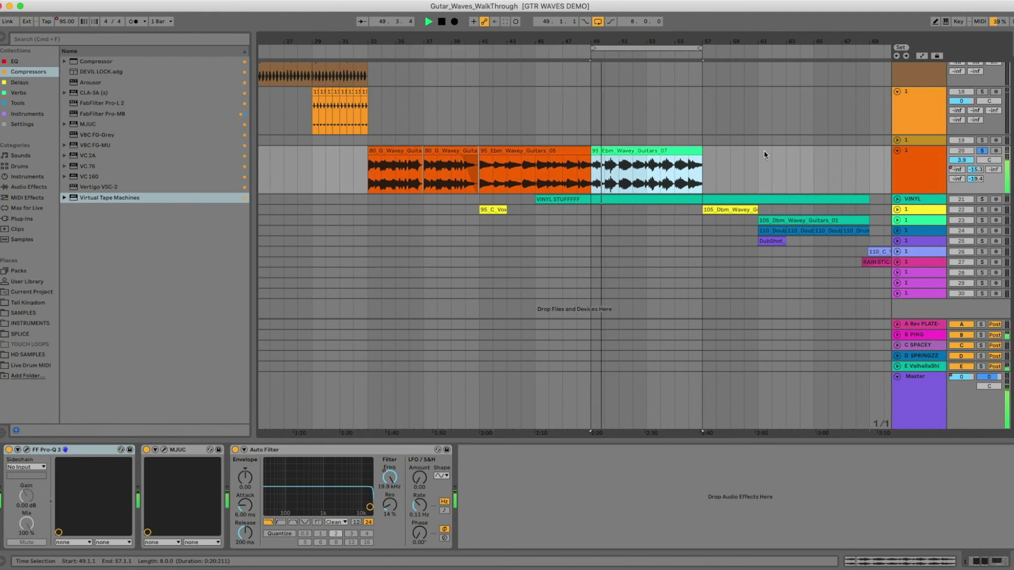
click(907, 170)
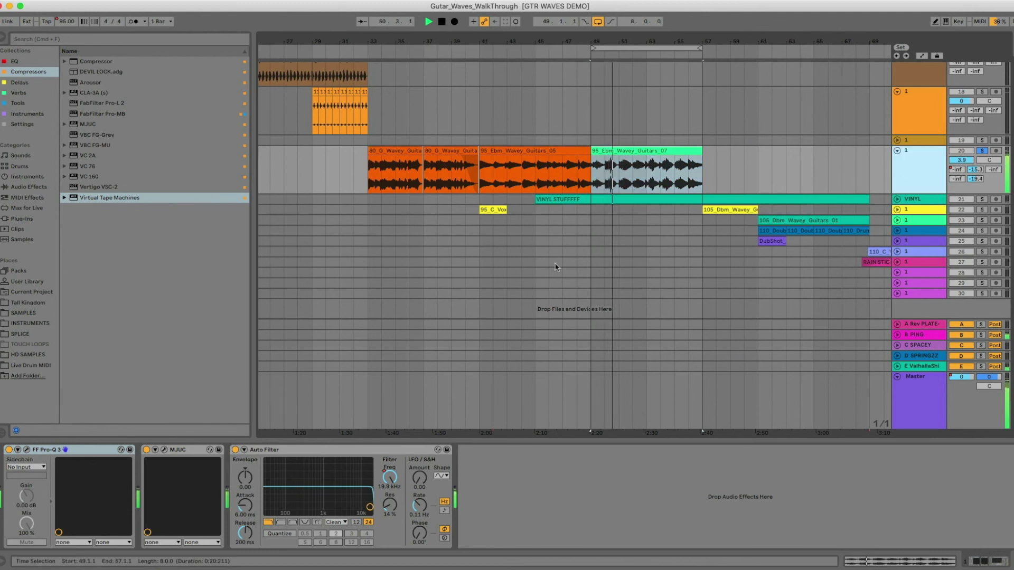
scroll(554, 278, right, 5)
key(z)
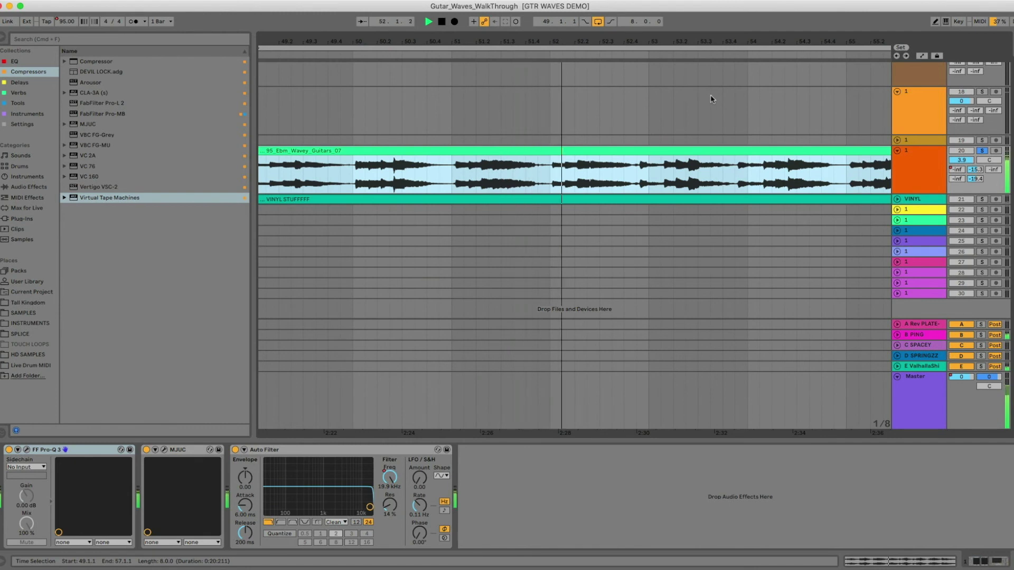
key(x)
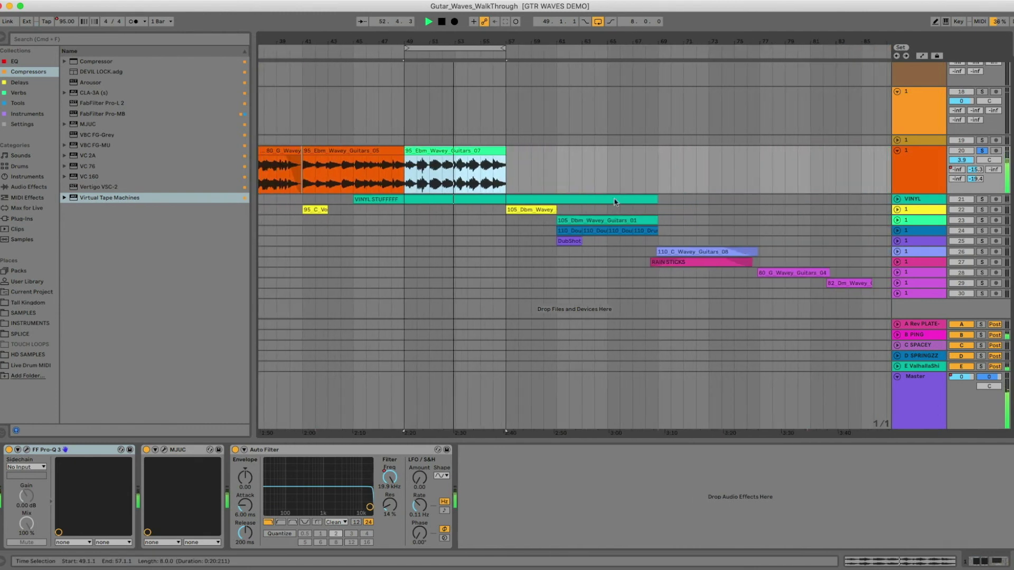
- Unfold and solo track 22 and play its 105_Dbm_Wavey_Guitars_07 clip from bar 57
click(897, 209)
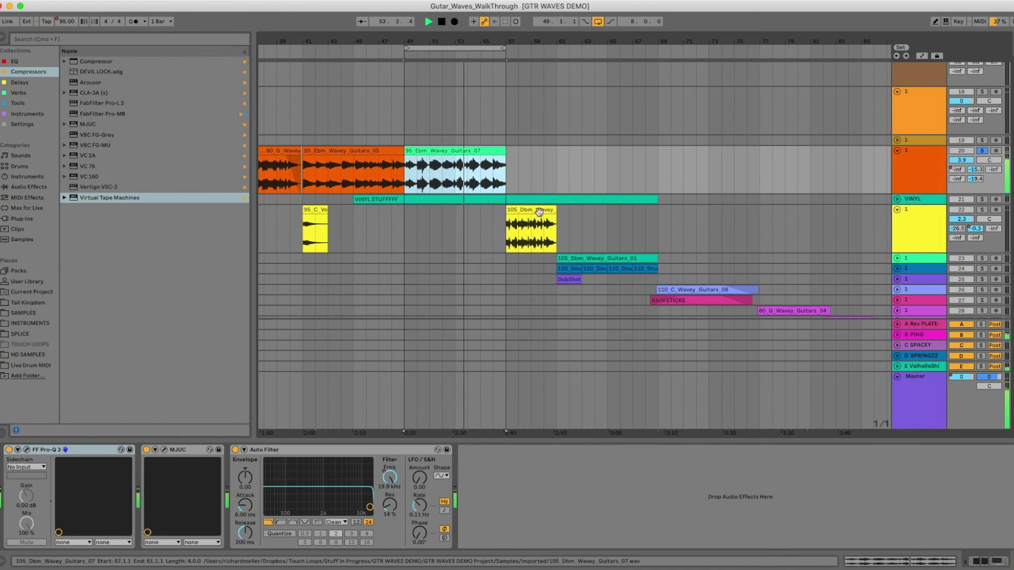
click(539, 211)
click(985, 210)
key(space)
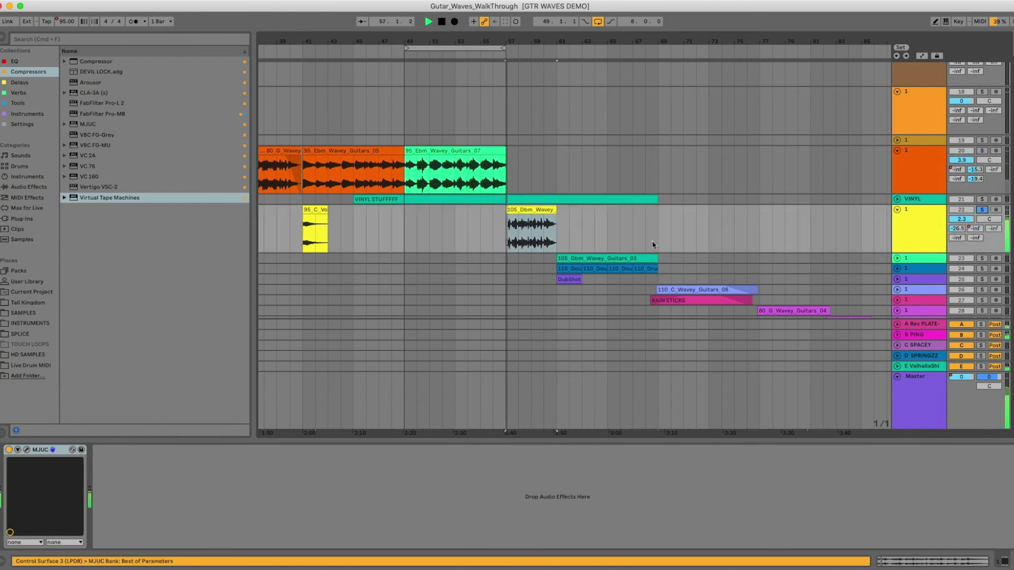
key(z)
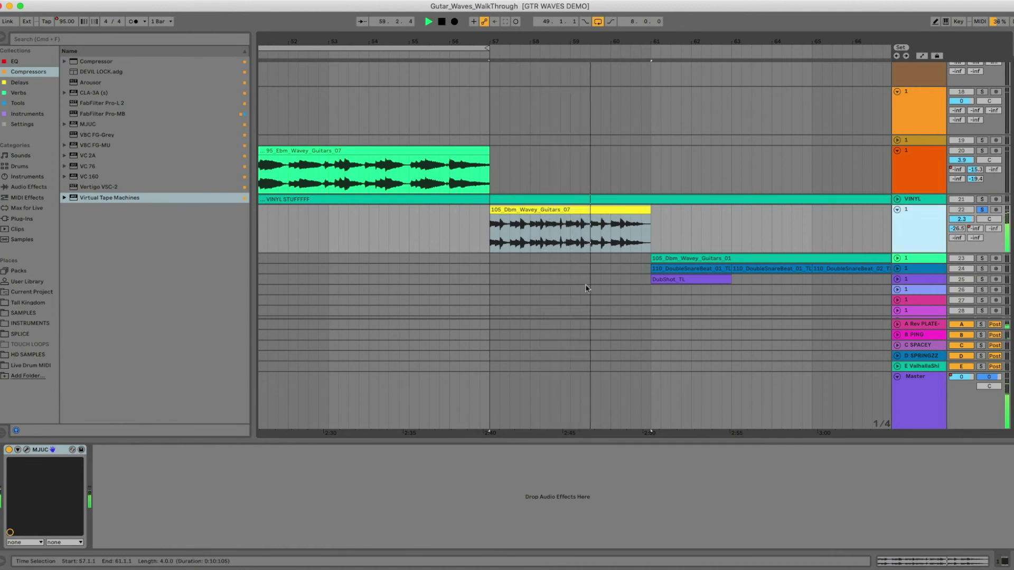
- Stop playback, open track 22's MJUC and move its window up, watch its compression while playing, and close it
key(space)
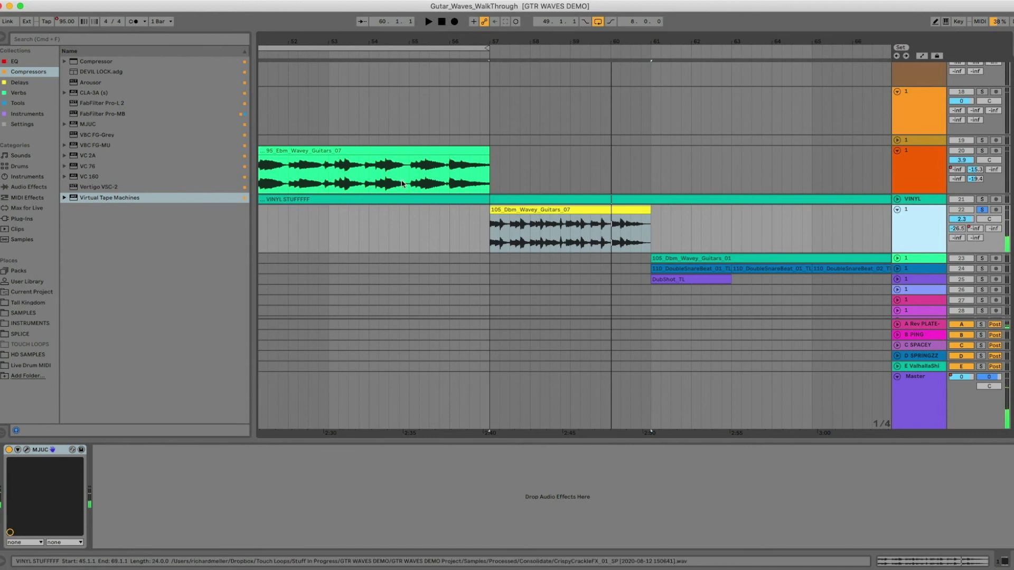
click(26, 450)
drag(481, 160, 449, 99)
key(space)
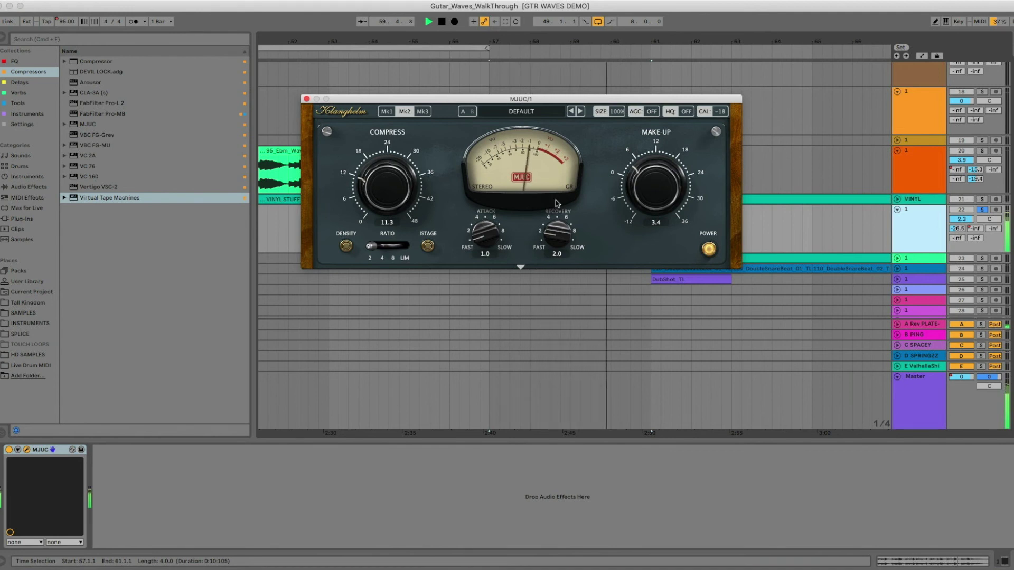
click(306, 100)
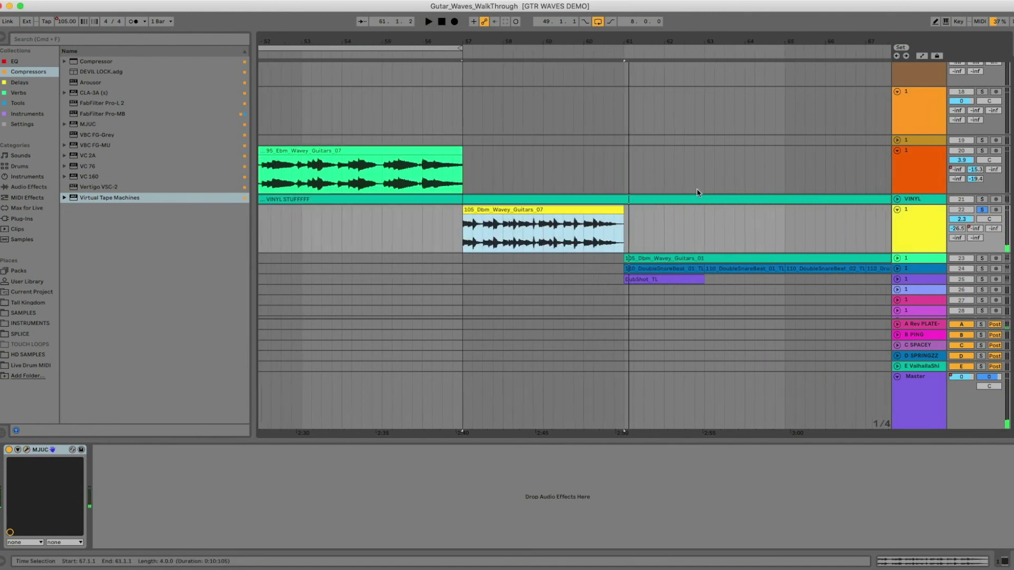
- Solo and unfold track 23, loop its 105_Dbm_Wavey_Guitars_01 clip from bar 61 and start playback
click(981, 258)
click(769, 258)
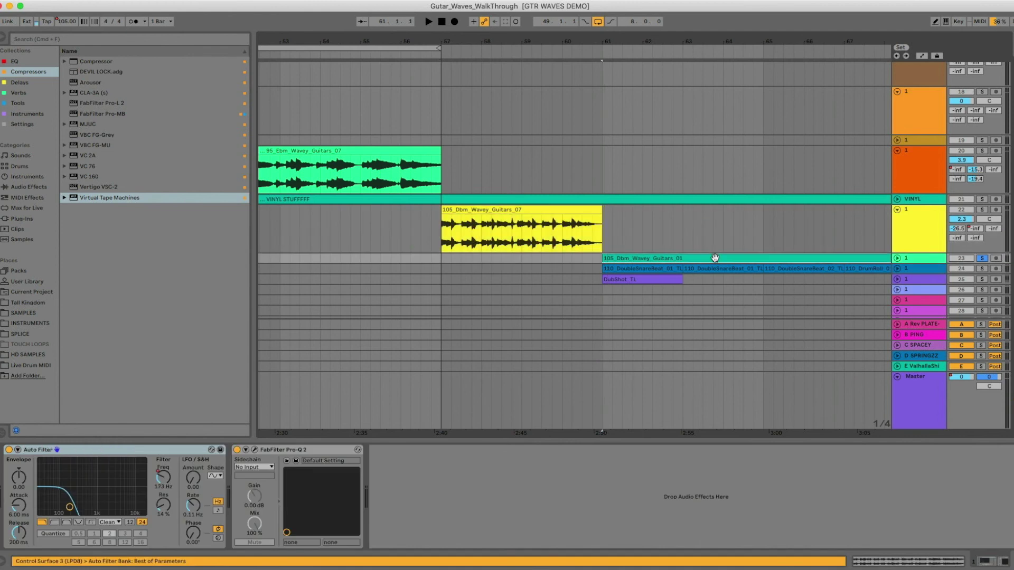
key(super+l)
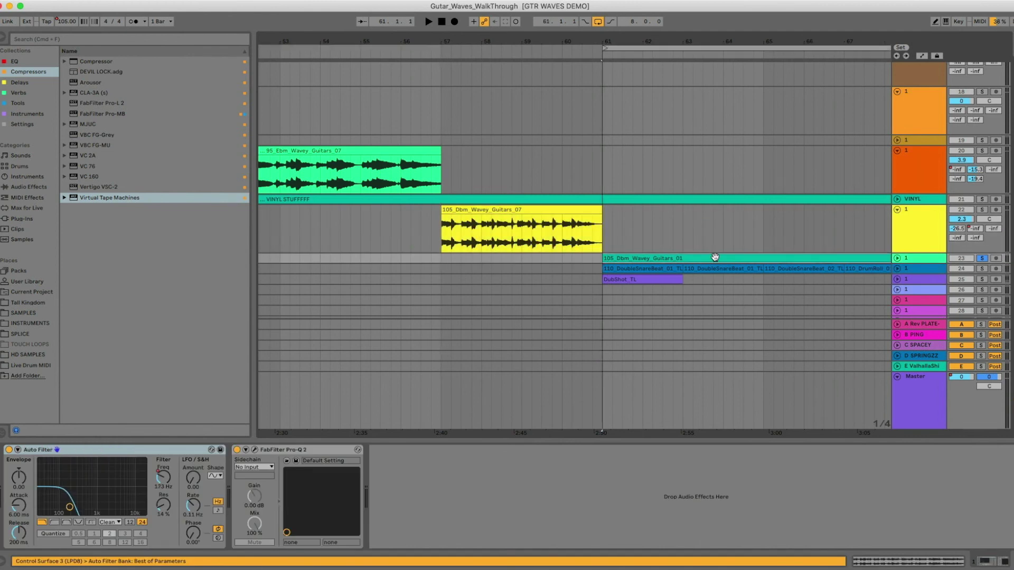
click(897, 258)
key(space)
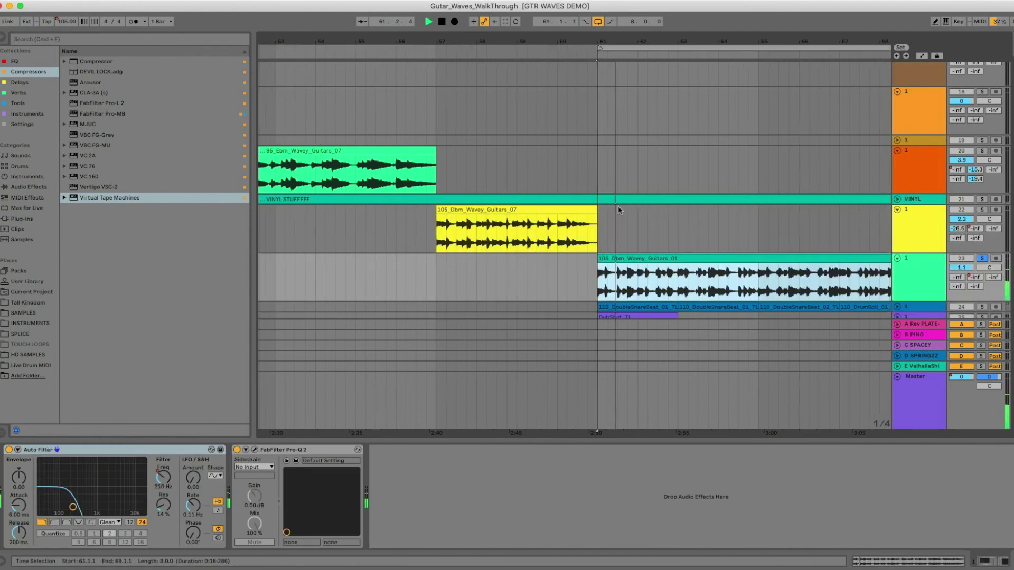
- Turn off track 23's Auto Filter, look over its FabFilter Pro-Q 2 curve during playback and close the plug-in window
scroll(733, 254, down, 3)
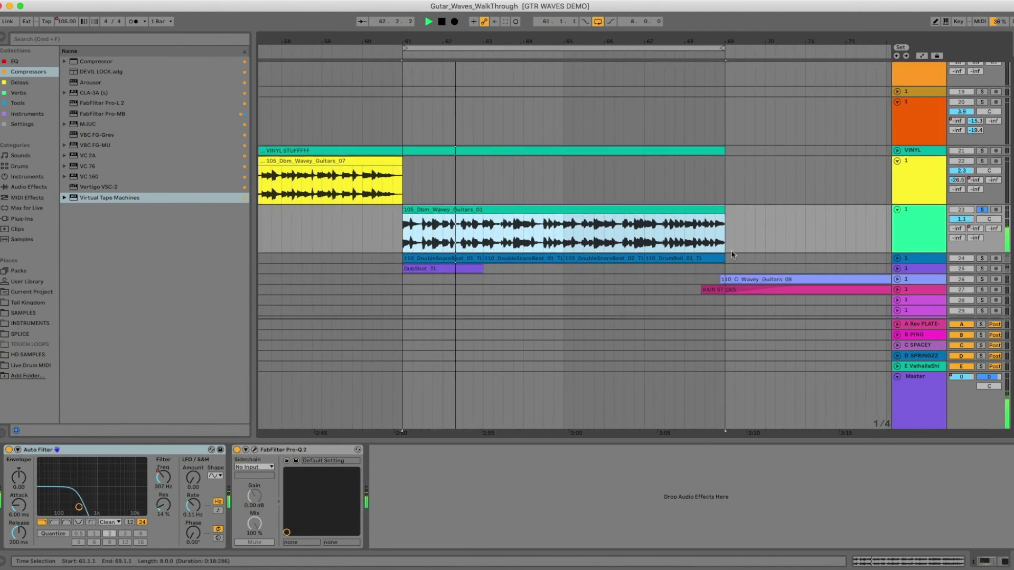
click(393, 466)
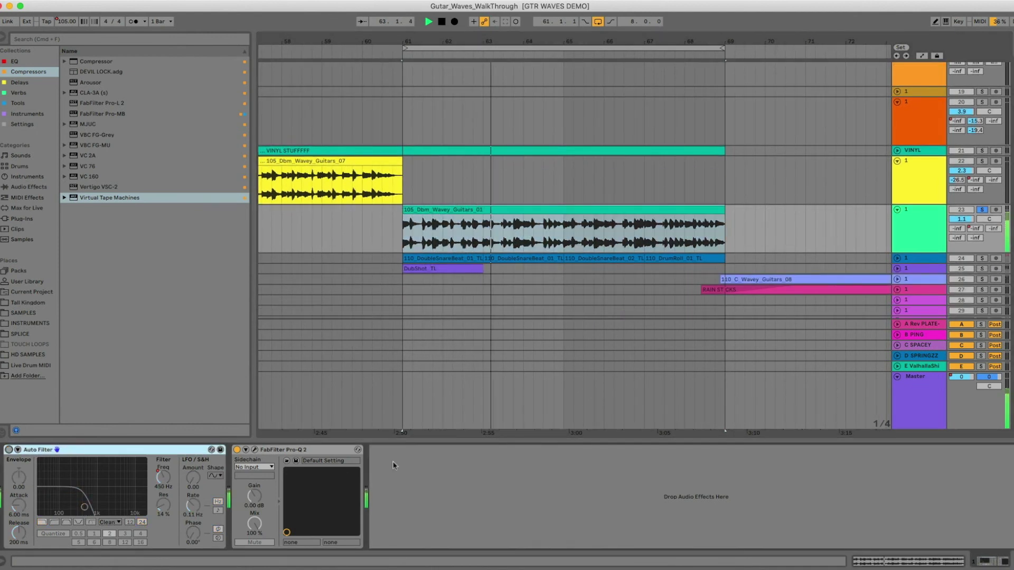
click(255, 450)
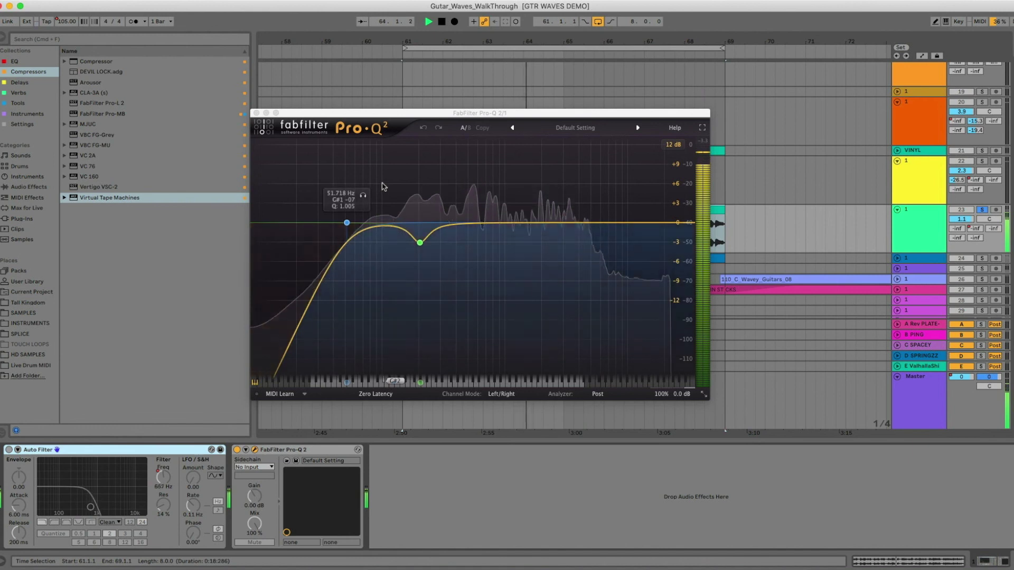
click(254, 113)
- Unfold track 24, solo it alongside track 23, play the drum and guitar loops together and stop playback
click(896, 259)
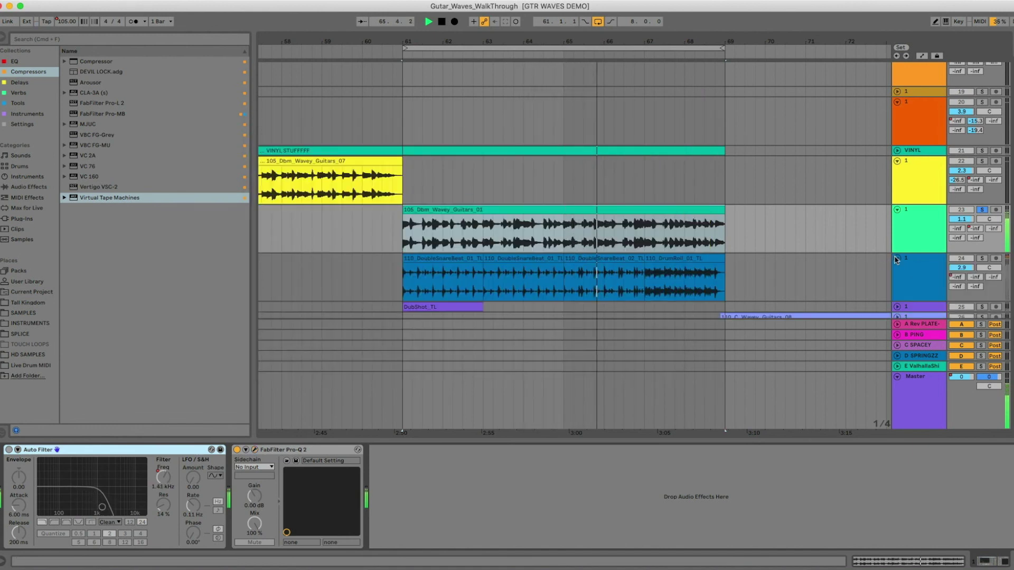
click(927, 277)
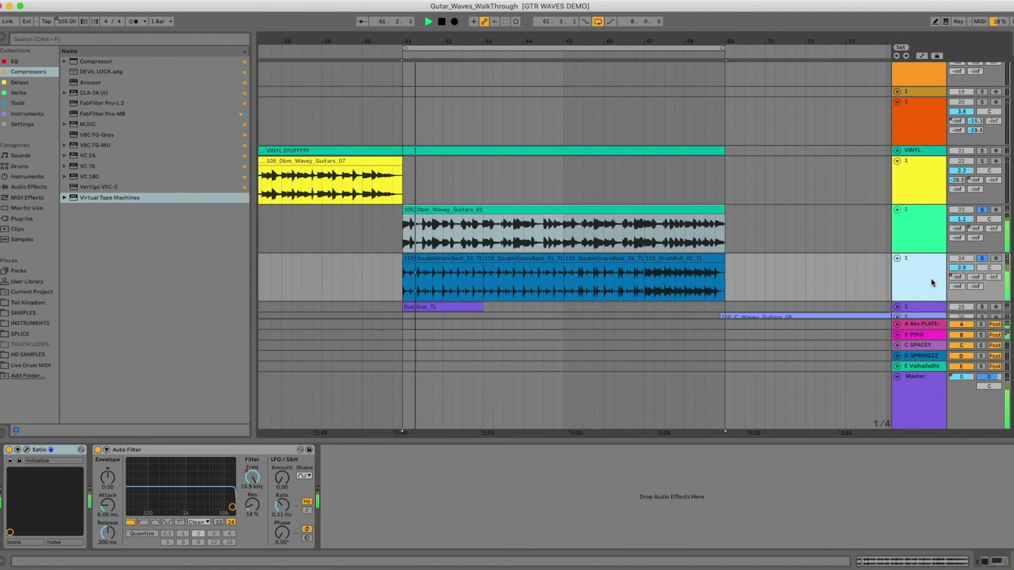
drag(529, 42, 529, 29)
key(space)
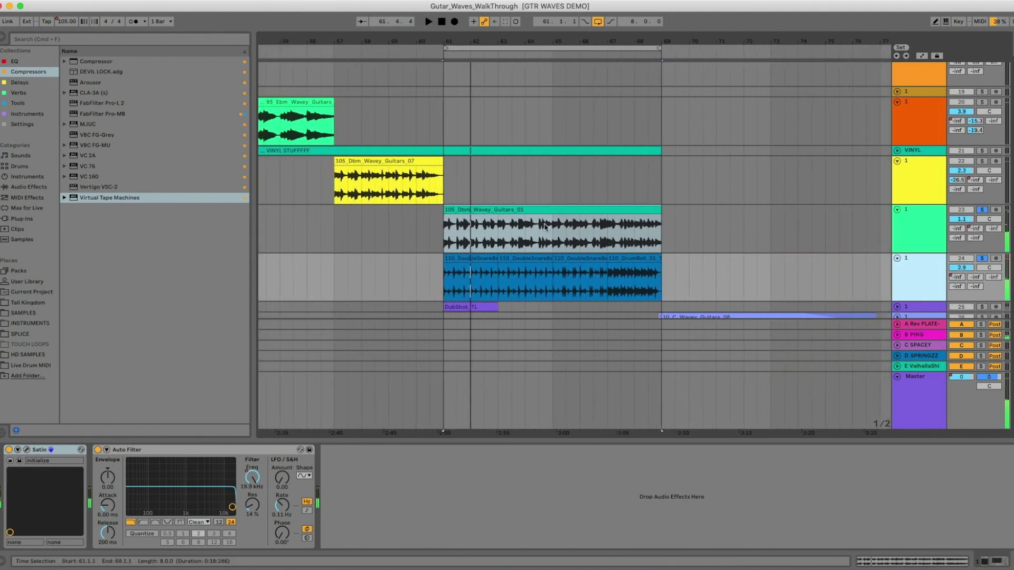
- Select the 105_Dbm_Wavey_Guitars_01 clip on track 23, then the closing drum roll clip on track 24, to view each track's devices
scroll(460, 318, down, 2)
scroll(624, 194, down, 4)
drag(547, 44, 465, 32)
click(443, 152)
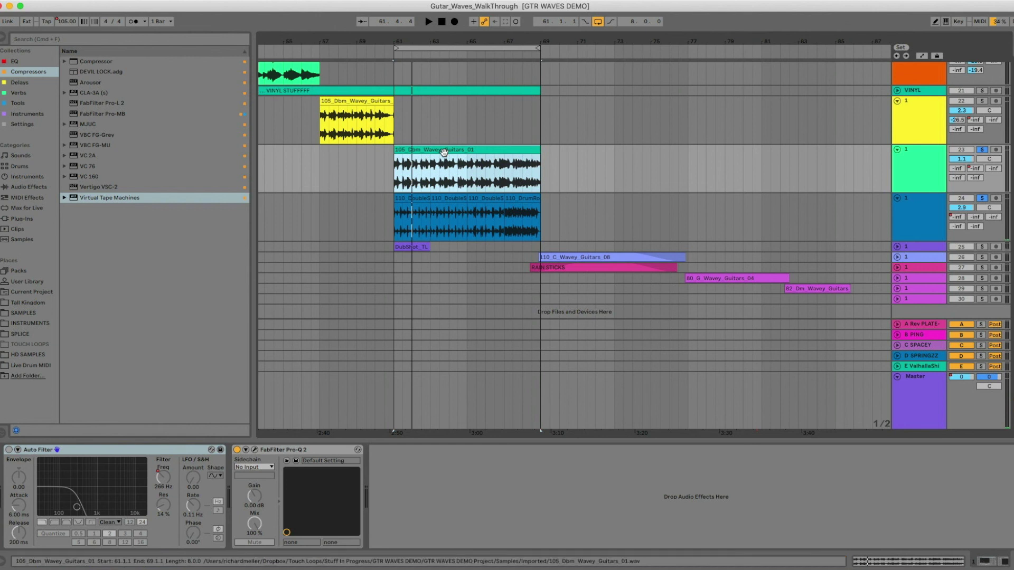
click(513, 201)
scroll(638, 229, right, 2)
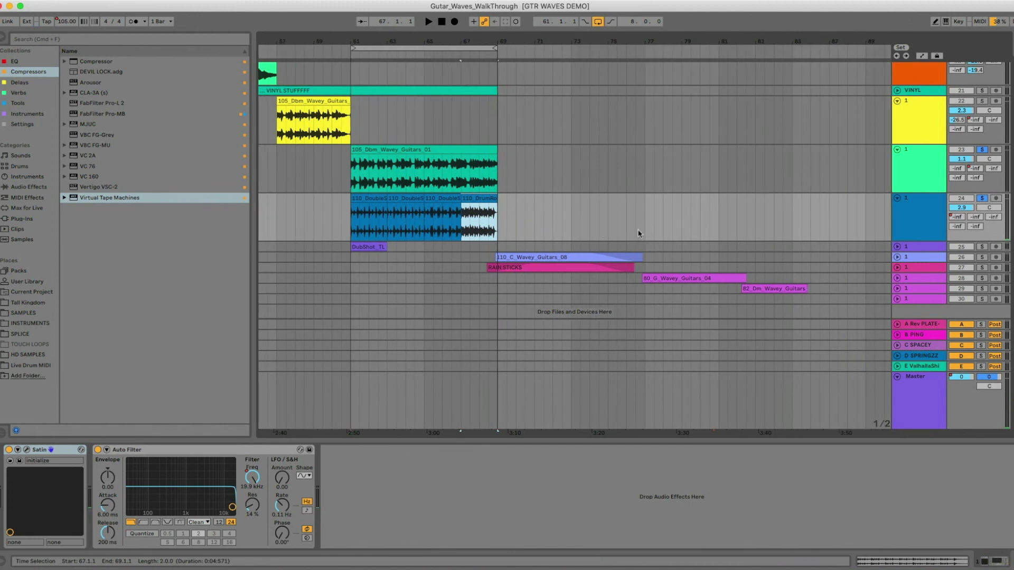
- Loop the 110_C_Wavey_Guitars_08 clip, unfold tracks 25 and 26, solo track 26 and start playback
click(540, 255)
key(super+l)
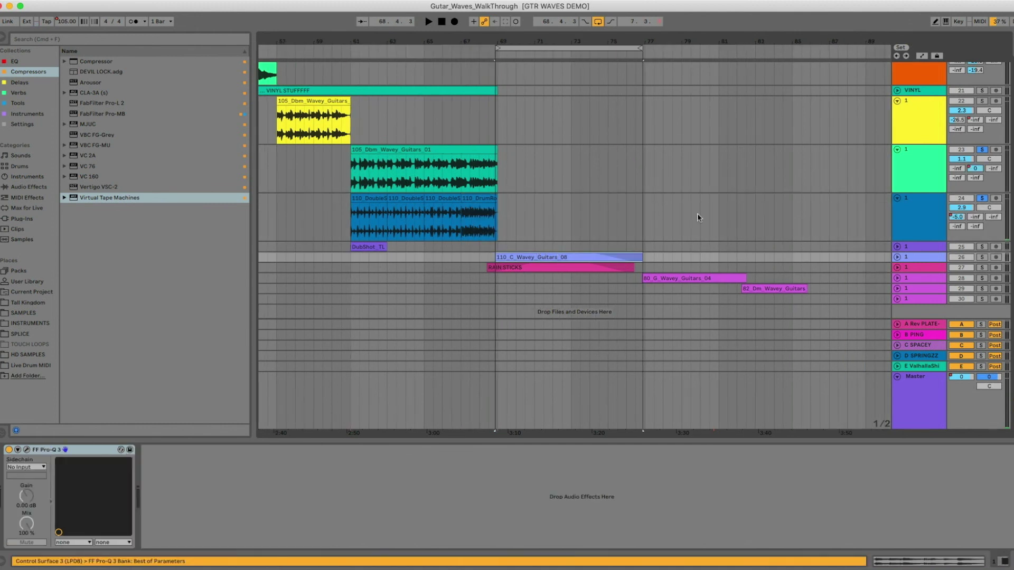
click(897, 247)
click(897, 295)
click(982, 275)
key(space)
scroll(547, 202, down, 3)
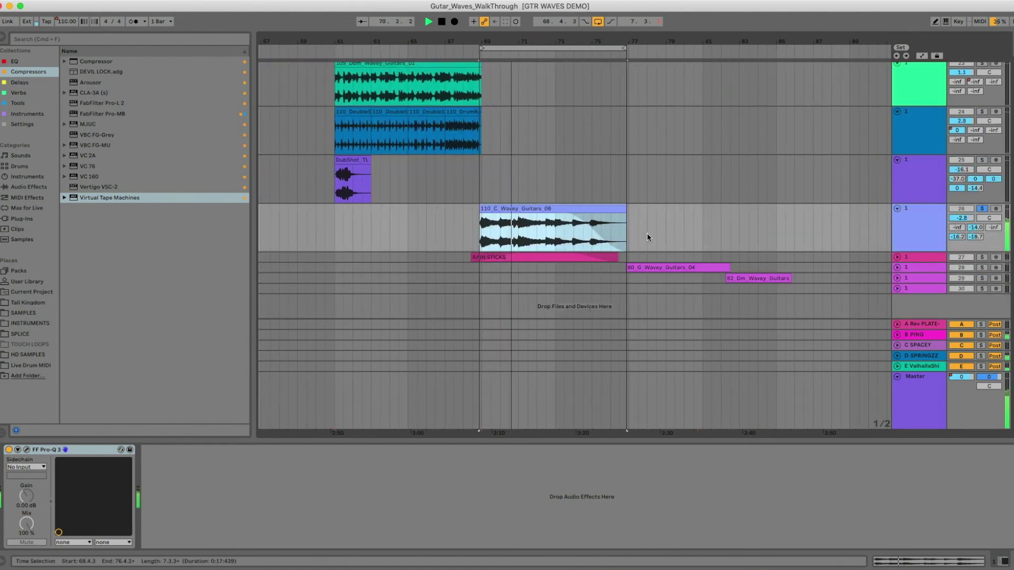
- Open track 26's FabFilter Pro-Q 3, examine its EQ curve during playback, close it and stop playback
click(26, 450)
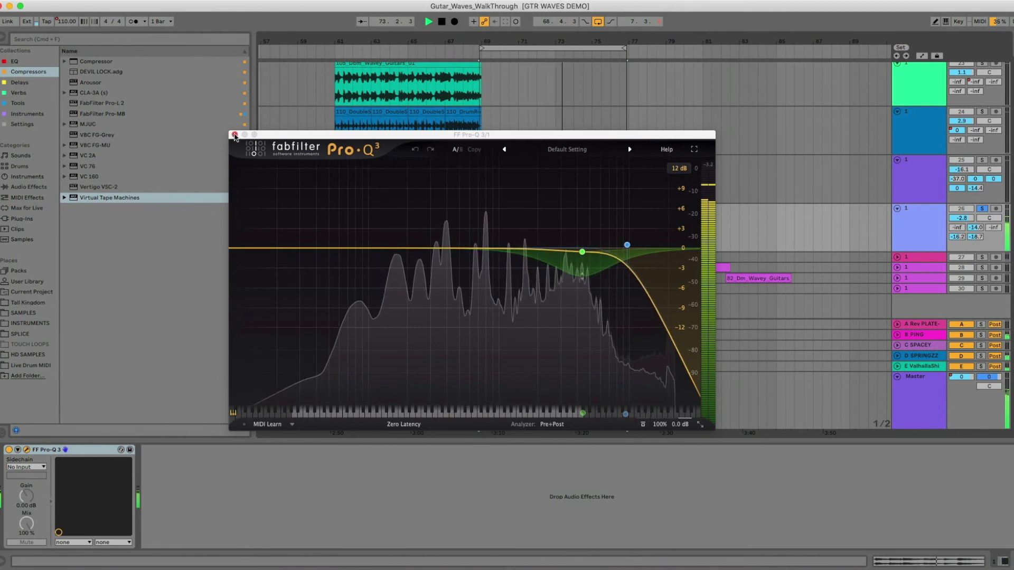
click(235, 136)
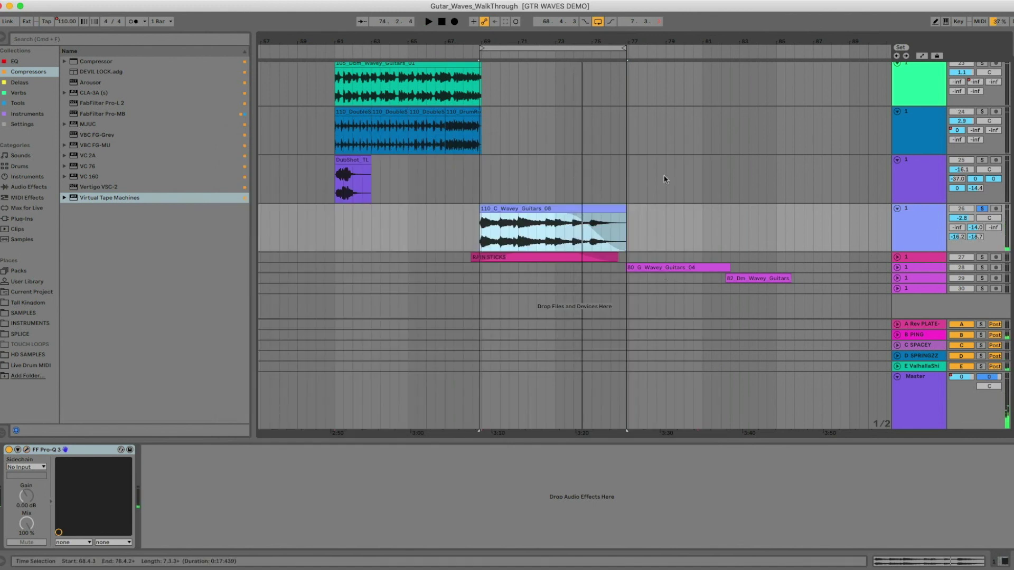
- Loop the 80_G_Wavey_Guitars_04 clip, unfold and solo track 28, and audition the loop
drag(659, 36, 626, 30)
click(615, 266)
key(super+l)
key(plus)
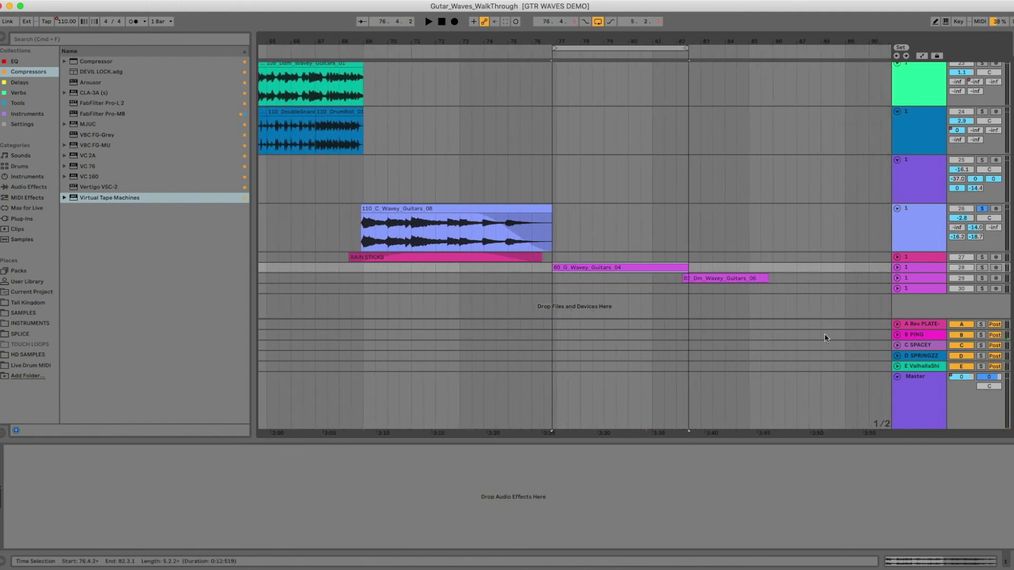
click(896, 267)
key(s)
key(space)
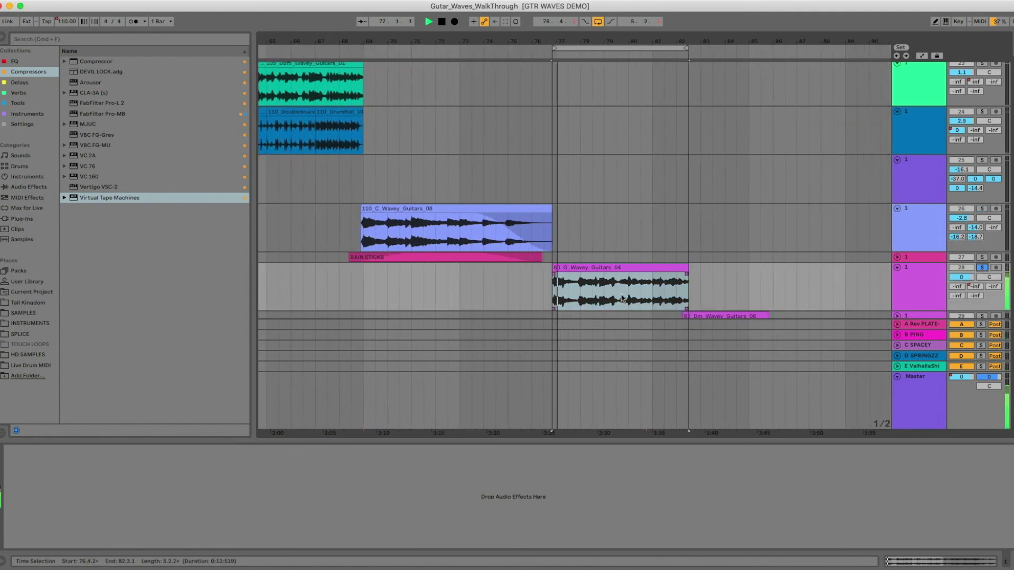
drag(619, 38, 558, 48)
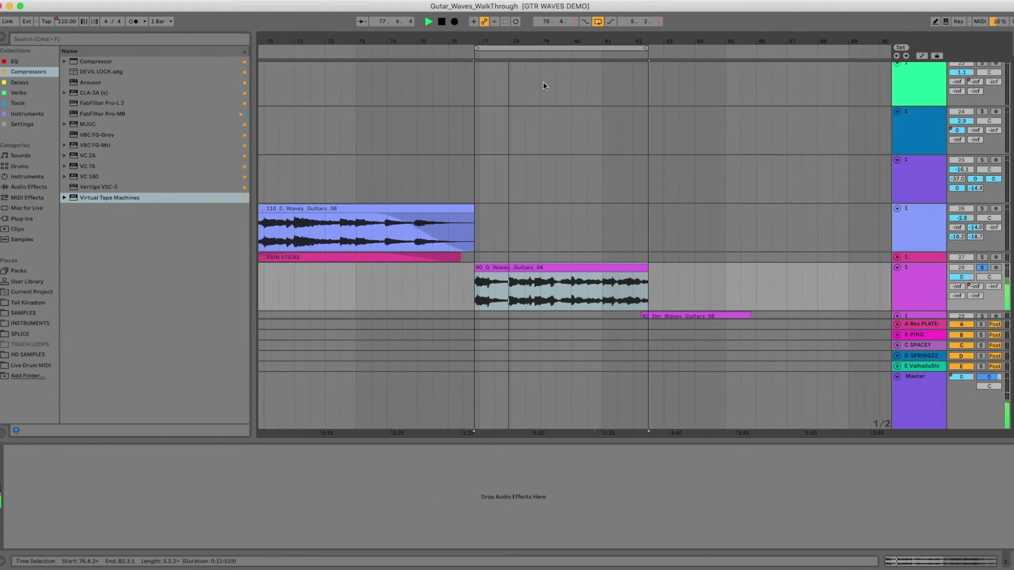
scroll(561, 136, down, 3)
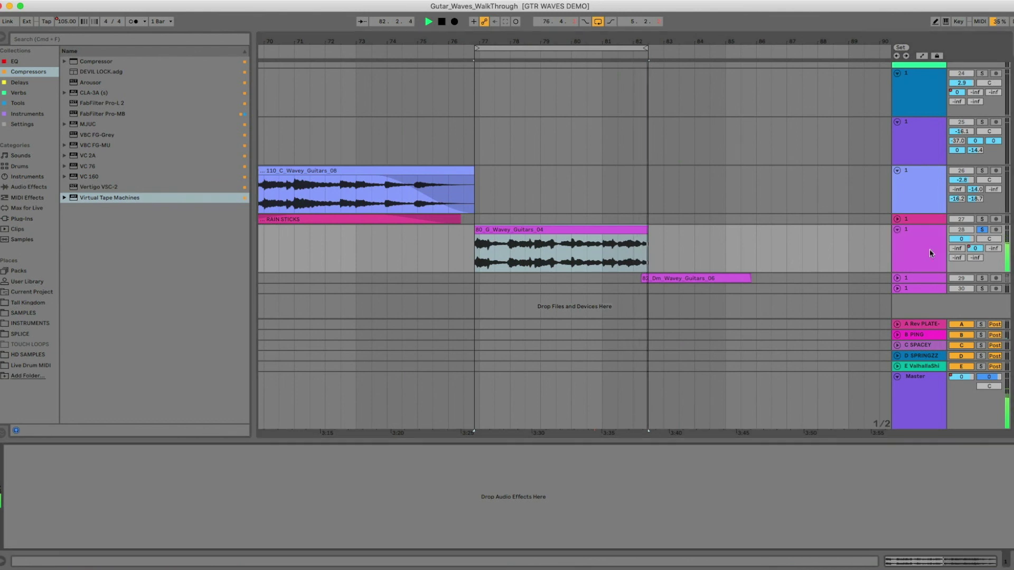
- Unfold track 29, solo it in place of track 28 and restart playback
click(896, 277)
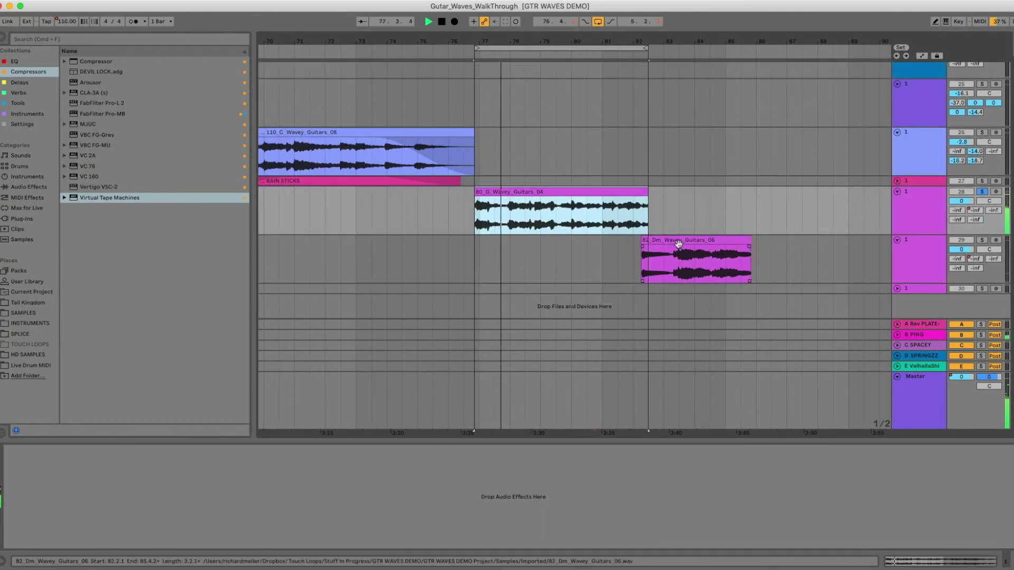
click(914, 258)
click(983, 240)
click(922, 212)
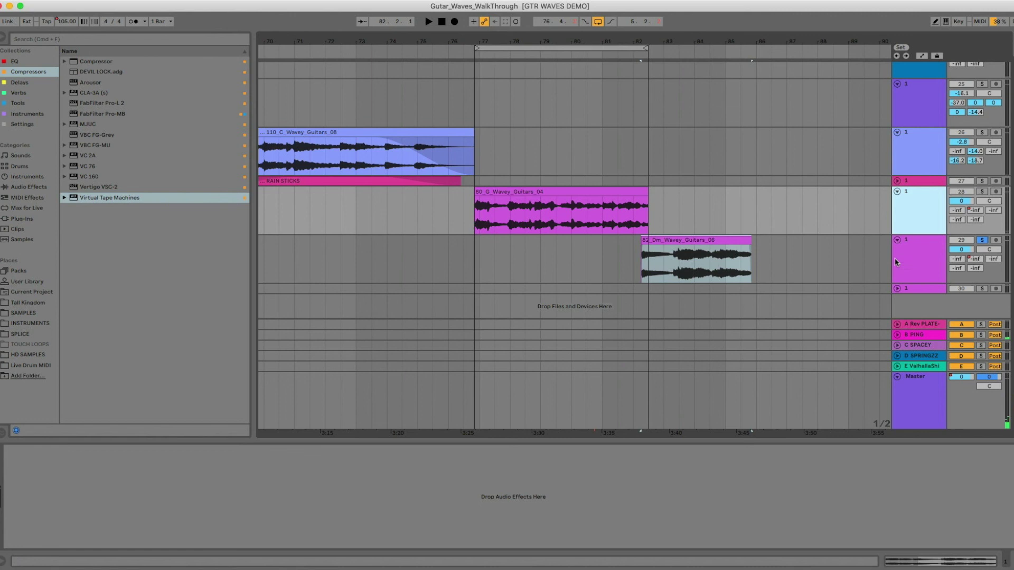
click(910, 245)
key(space)
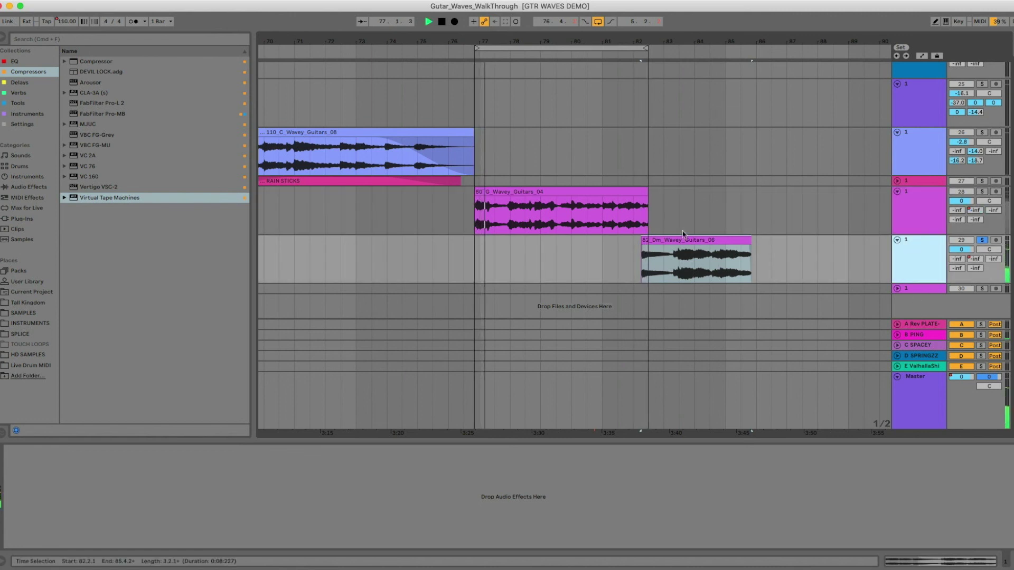
- Loop the 82_Dm_Wavey_Guitars_06 clip on track 29 and look over its waveform during playback
click(678, 238)
key(super+l)
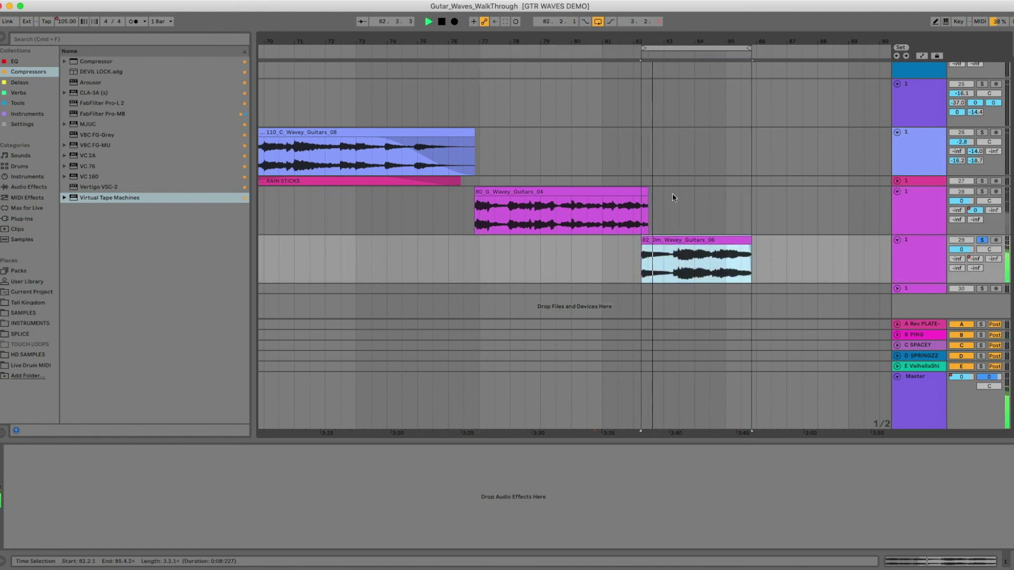
drag(678, 43, 653, 162)
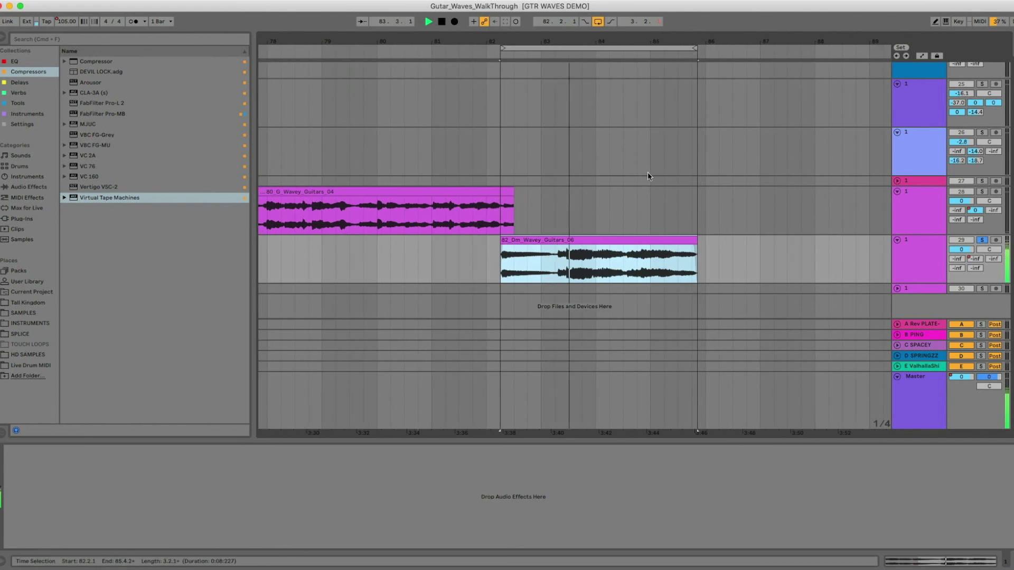
- Stop playback, turn off track 29's solo and fold all tracks to show the whole arrangement
drag(638, 42, 599, 22)
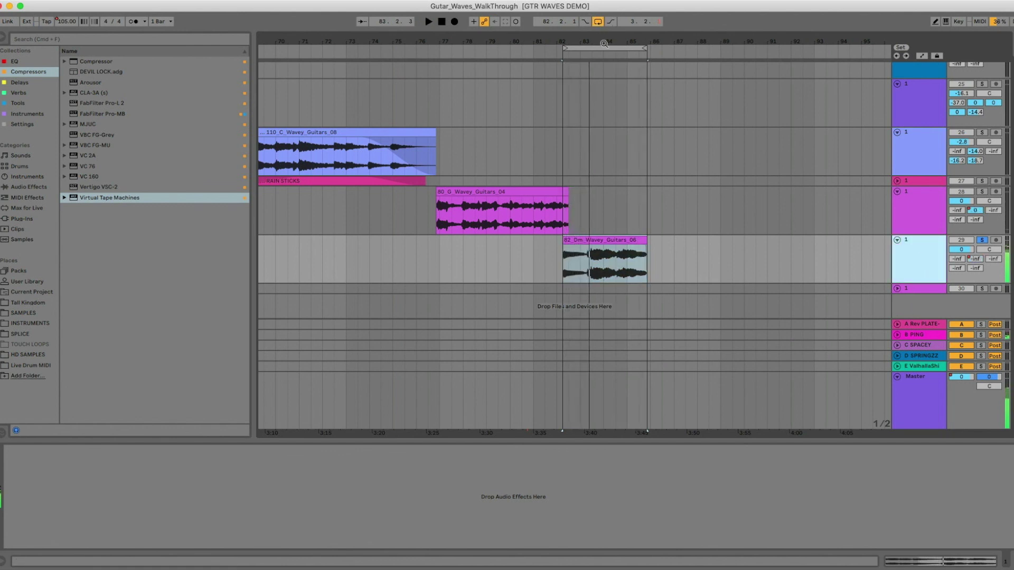
click(982, 240)
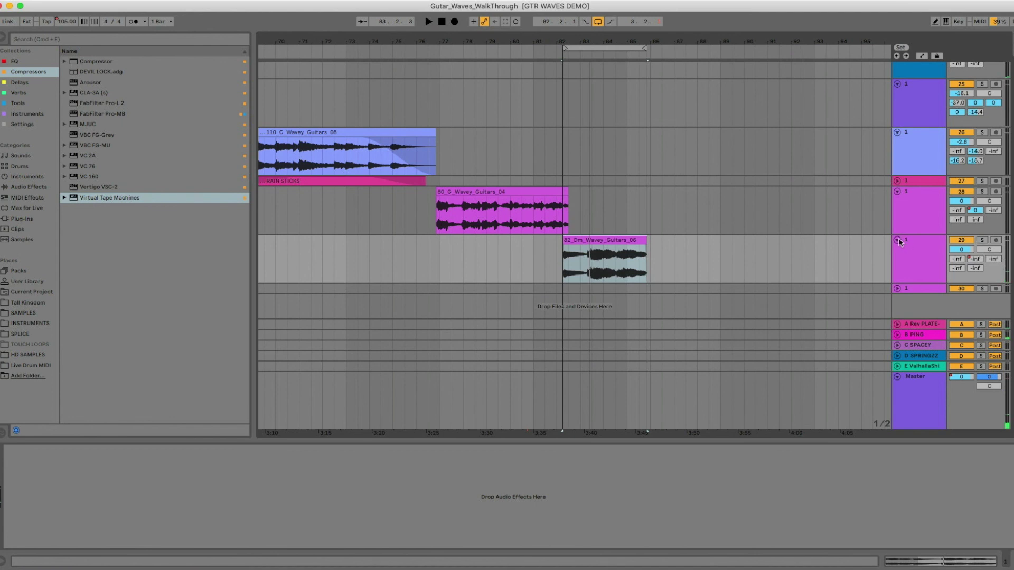
key(x)
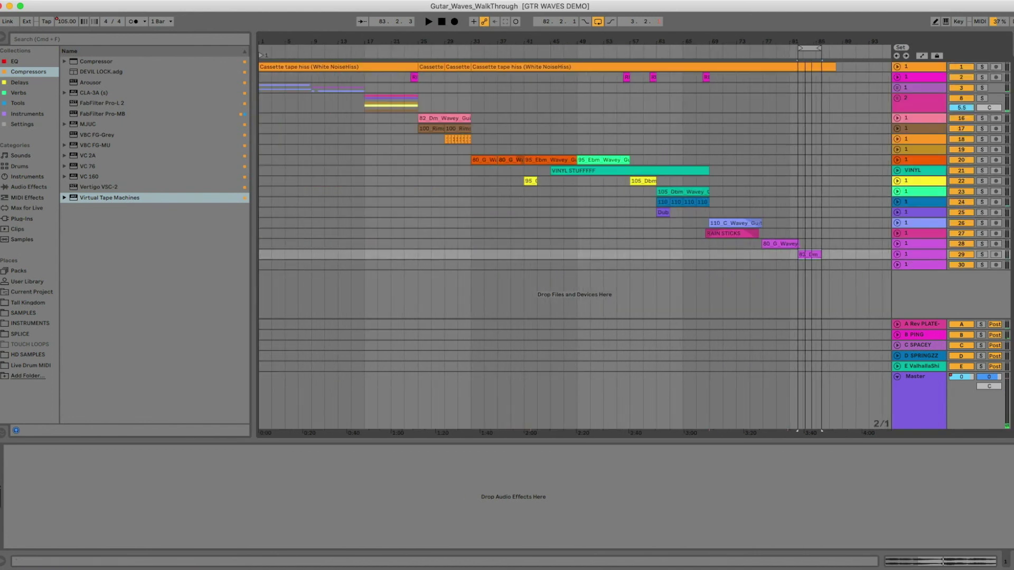
- Select group track 8 to show its Satin, Maag EQ4 and EQ Eight devices and look over the full arrangement
click(904, 102)
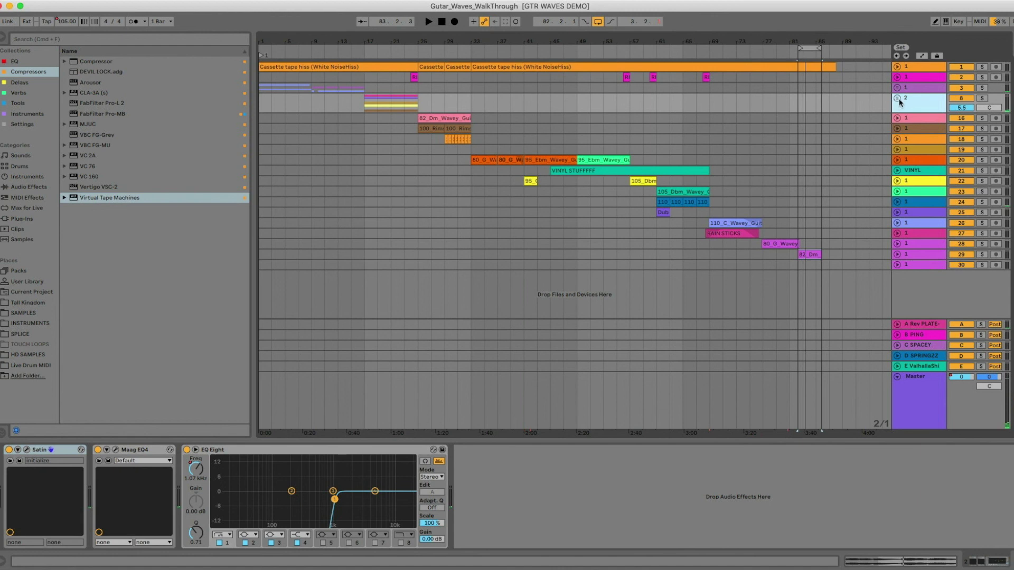
click(520, 43)
drag(520, 42, 520, 39)
drag(531, 42, 535, 43)
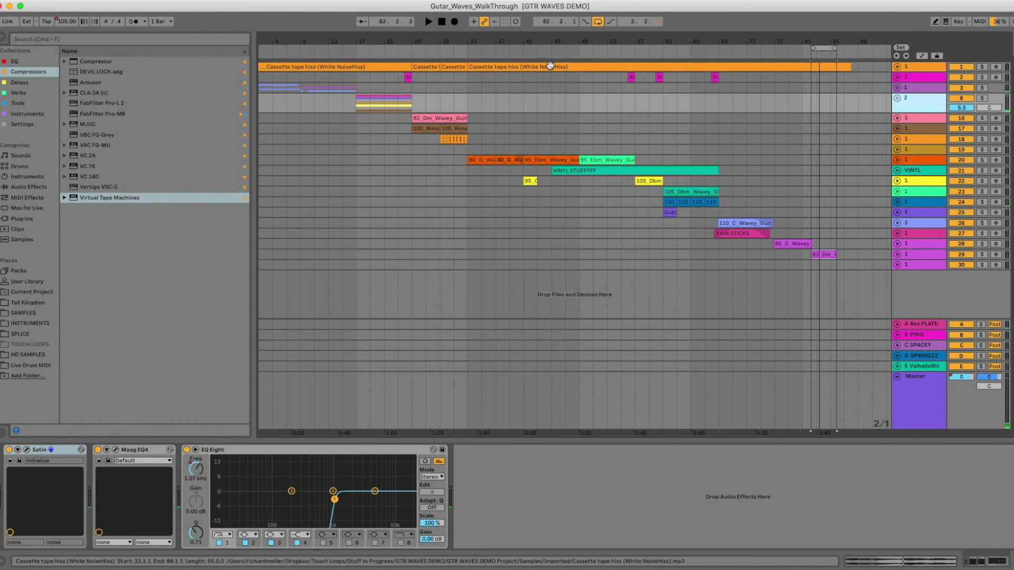